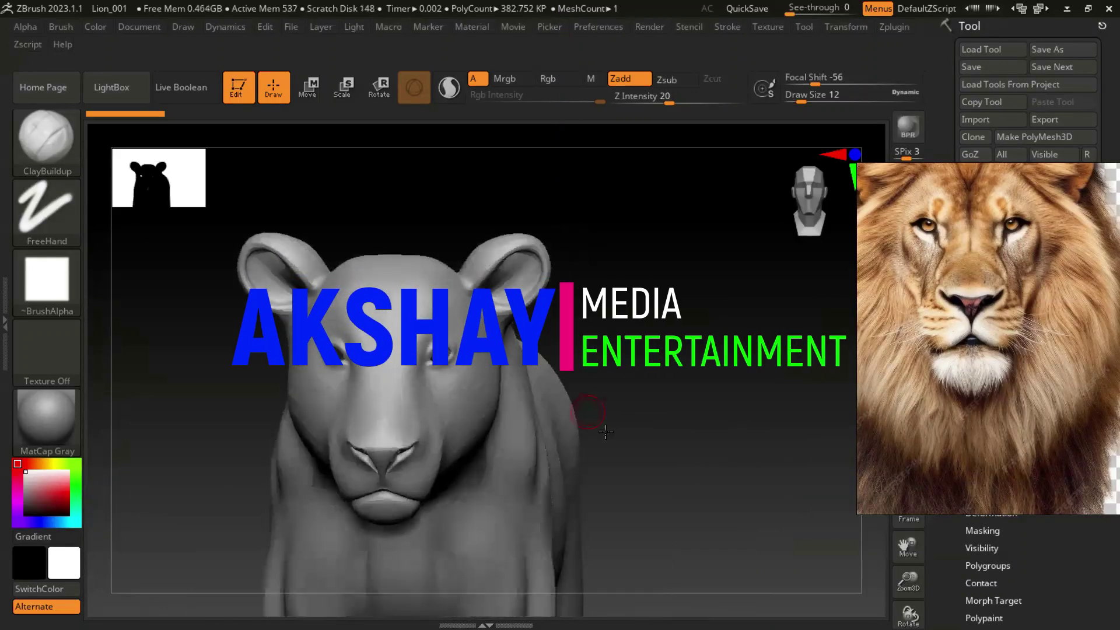
- Zoom in to frame the lion's face from the front
{"action": "right_click_drag", "start_coordinate": [589, 407], "coordinate": [717, 307], "text": "ctrl"}
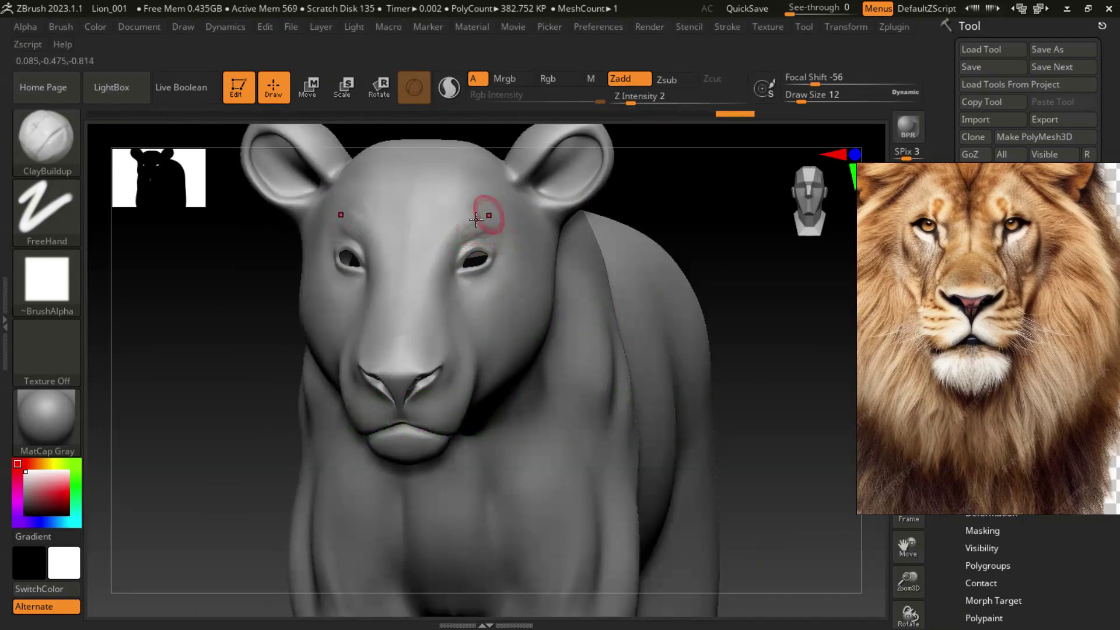
- Zoom onto the right eye and sculpt hair-like furrows into the brow, inner eye corner and cheek
{"action": "left_click_drag", "start_coordinate": [747, 322], "coordinate": [462, 225], "text": "alt"}
{"action": "mouse_move", "coordinate": [475, 273]}
{"action": "left_mouse_down", "text": "alt"}
{"action": "mouse_move", "coordinate": [726, 205]}
{"action": "mouse_move", "coordinate": [508, 231]}
{"action": "left_mouse_up", "text": "alt"}
{"action": "mouse_move", "coordinate": [429, 262]}
{"action": "left_mouse_down"}
{"action": "mouse_move", "coordinate": [458, 237]}
{"action": "mouse_move", "coordinate": [438, 260]}
{"action": "mouse_move", "coordinate": [474, 262]}
{"action": "left_mouse_up"}
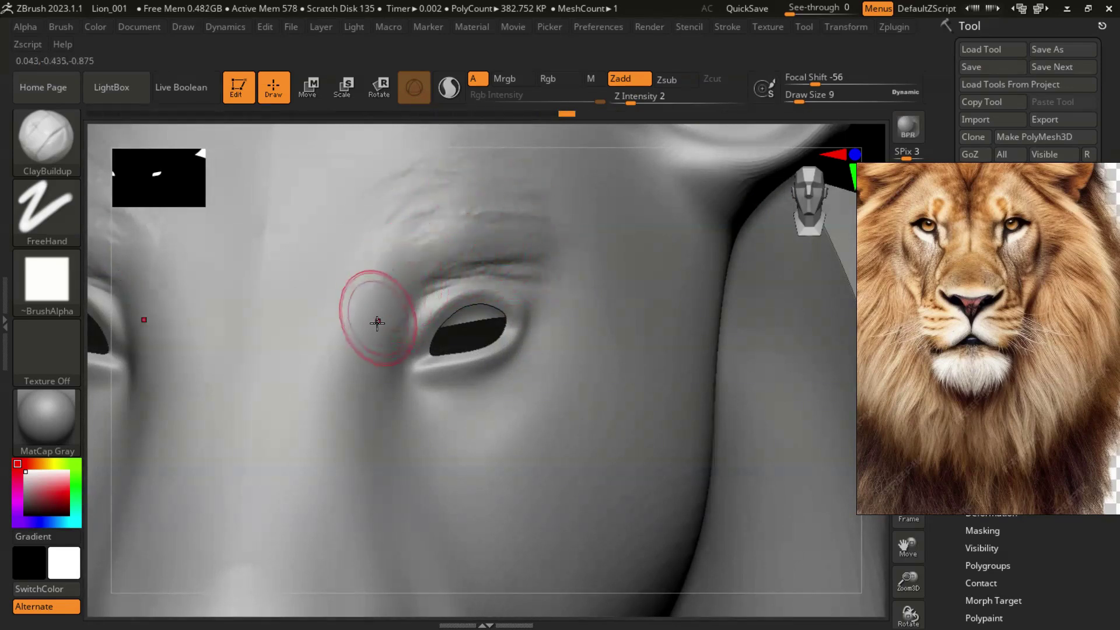
{"action": "mouse_move", "coordinate": [371, 391]}
{"action": "left_mouse_down"}
{"action": "mouse_move", "coordinate": [380, 350]}
{"action": "mouse_move", "coordinate": [395, 354]}
{"action": "left_mouse_up"}
{"action": "mouse_move", "coordinate": [475, 440]}
{"action": "left_mouse_down"}
{"action": "mouse_move", "coordinate": [580, 325]}
{"action": "mouse_move", "coordinate": [532, 401]}
{"action": "left_mouse_up"}
- Soften, deepen and refine the cheek and eye-corner creases beside the eye
{"action": "mouse_move", "coordinate": [463, 439]}
{"action": "left_mouse_down"}
{"action": "mouse_move", "coordinate": [587, 321]}
{"action": "mouse_move", "coordinate": [580, 282]}
{"action": "mouse_move", "coordinate": [570, 287]}
{"action": "left_mouse_up"}
{"action": "left_click_drag", "start_coordinate": [457, 507], "coordinate": [570, 350]}
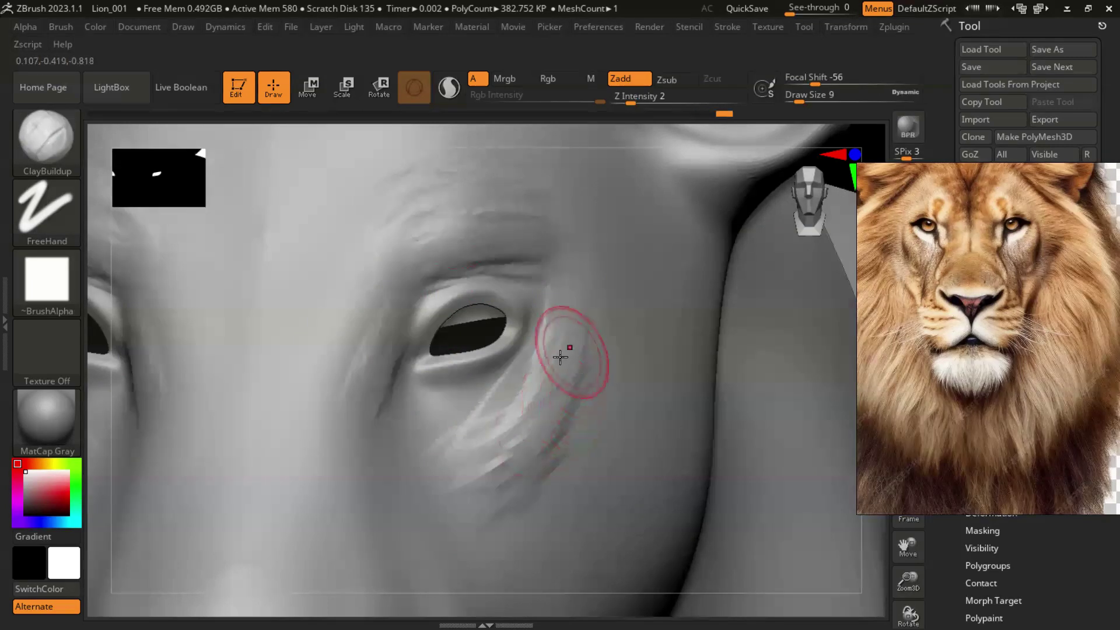
{"action": "left_click_drag", "start_coordinate": [465, 470], "coordinate": [579, 332]}
{"action": "mouse_move", "coordinate": [483, 460]}
{"action": "left_mouse_down"}
{"action": "mouse_move", "coordinate": [565, 303]}
{"action": "mouse_move", "coordinate": [560, 356]}
{"action": "left_mouse_up"}
{"action": "mouse_move", "coordinate": [402, 370]}
{"action": "left_mouse_down"}
{"action": "mouse_move", "coordinate": [365, 392]}
{"action": "mouse_move", "coordinate": [392, 425]}
{"action": "left_mouse_up"}
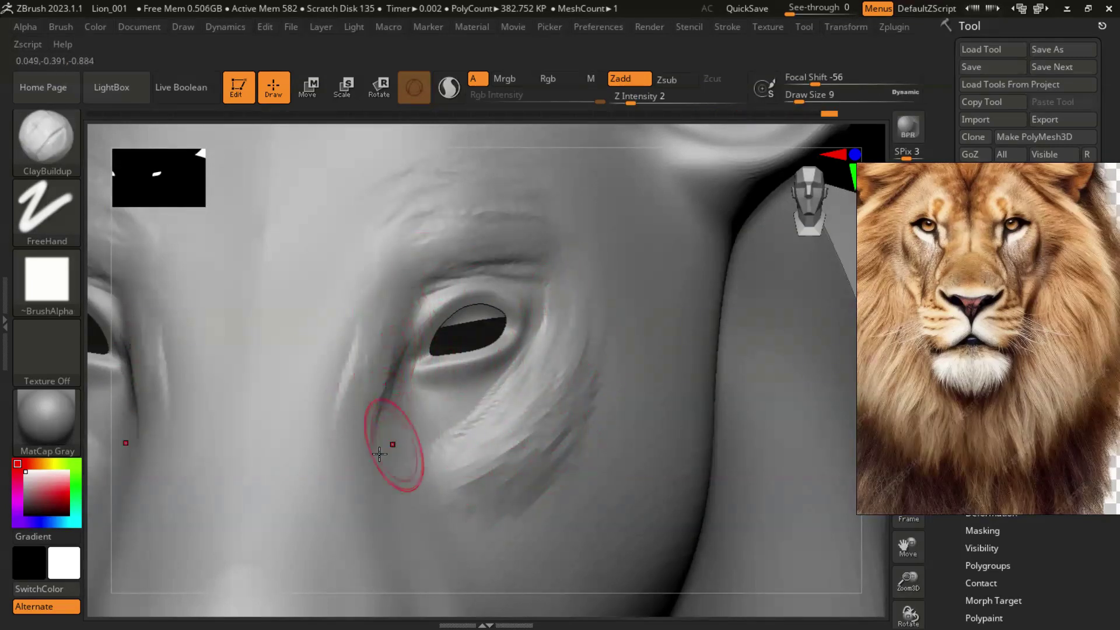
{"action": "left_click_drag", "start_coordinate": [387, 467], "coordinate": [484, 403]}
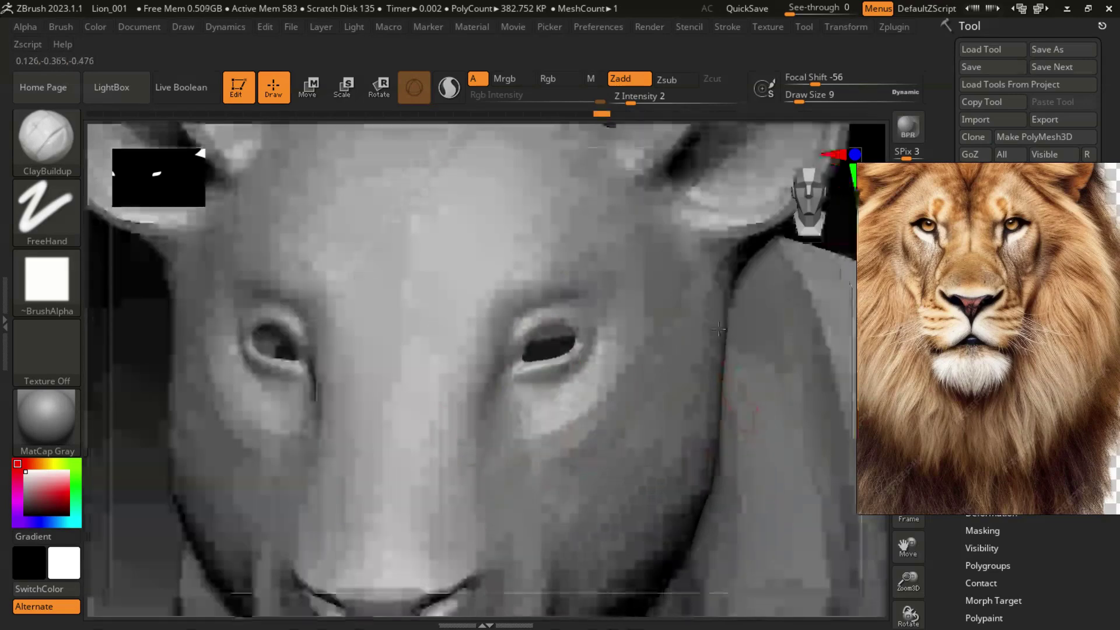
- Smooth the cheek below the right eye and add strokes along the eye's outer side
{"action": "scroll", "coordinate": [687, 400], "scroll_direction": "down", "scroll_amount": 5}
{"action": "left_click_drag", "start_coordinate": [556, 455], "coordinate": [548, 464]}
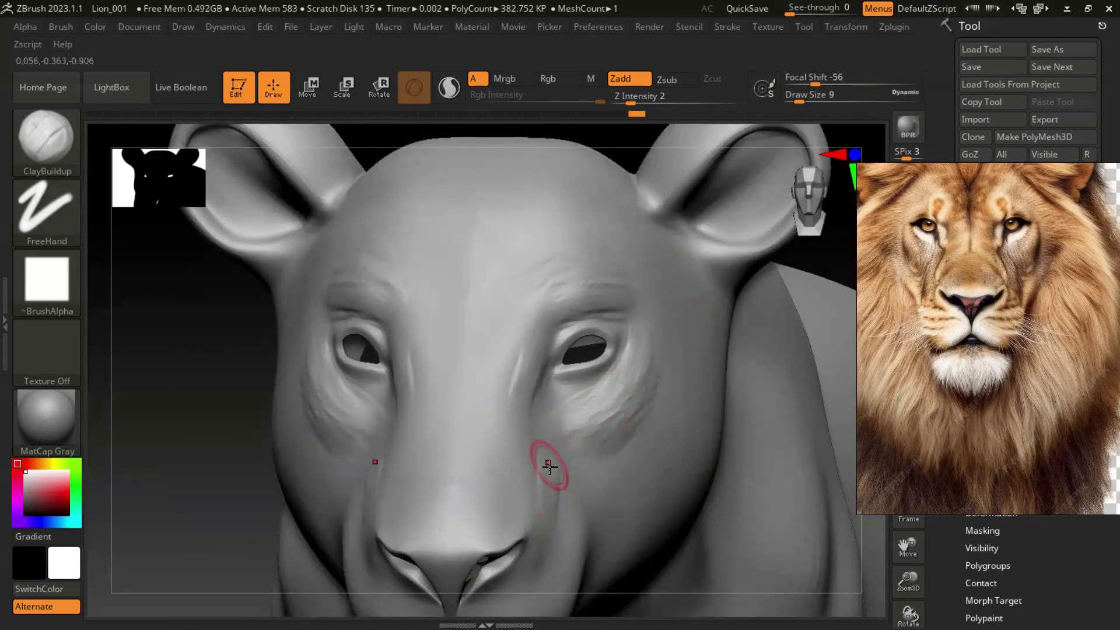
{"action": "left_click_drag", "start_coordinate": [832, 252], "coordinate": [816, 198]}
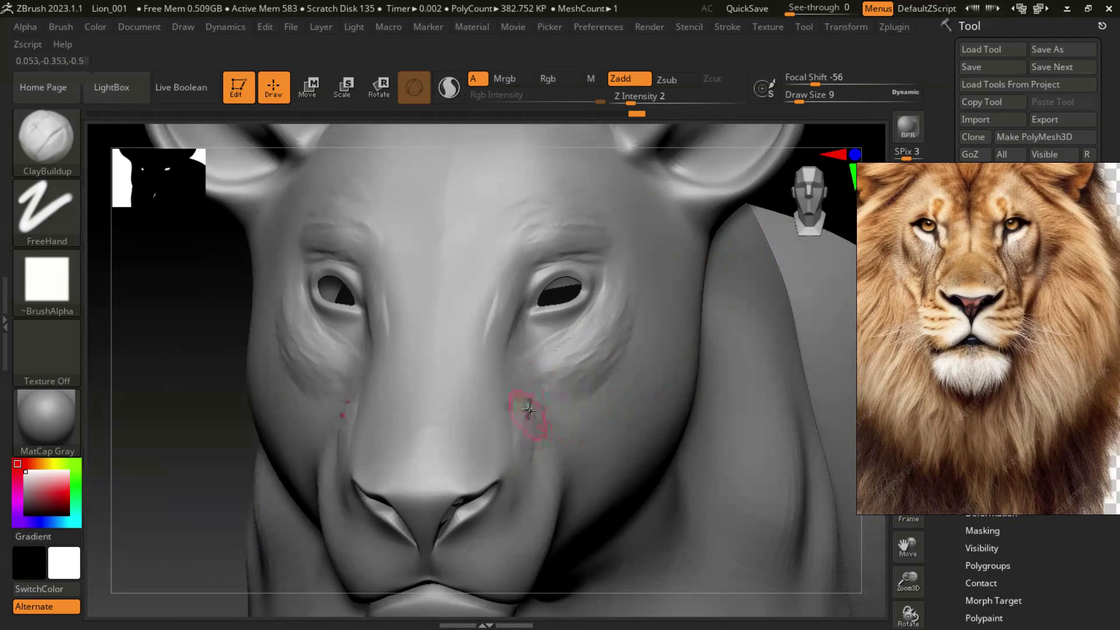
{"action": "left_click_drag", "start_coordinate": [612, 256], "coordinate": [601, 309]}
{"action": "left_click_drag", "start_coordinate": [621, 228], "coordinate": [607, 306]}
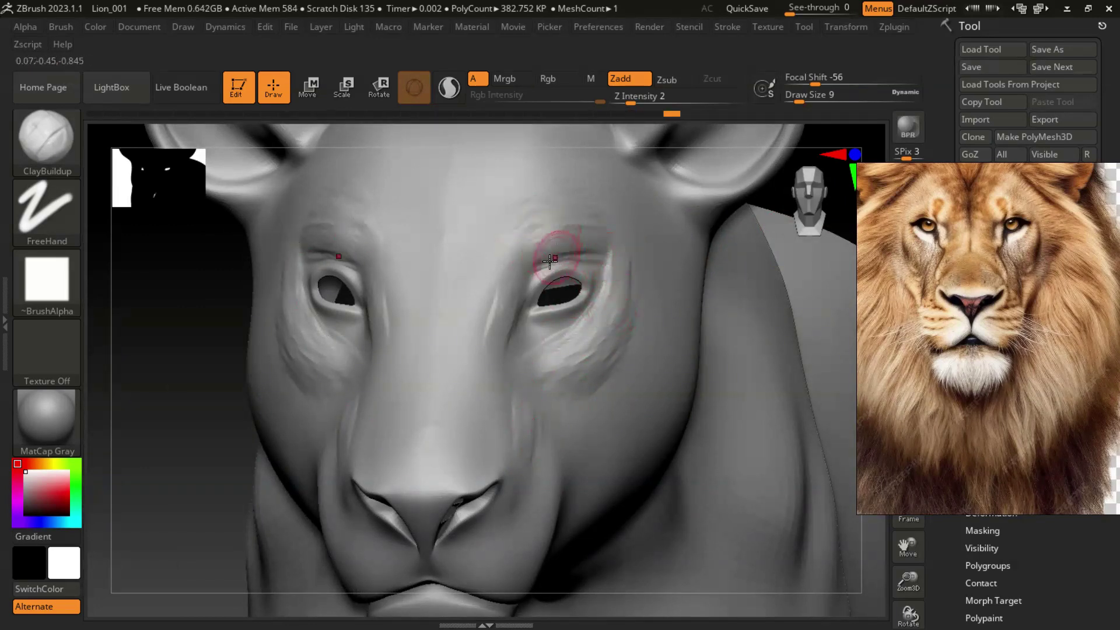
- With DamStandard, carve creases at the inner eye corner and along the upper eyelid
{"action": "key", "text": "b"}
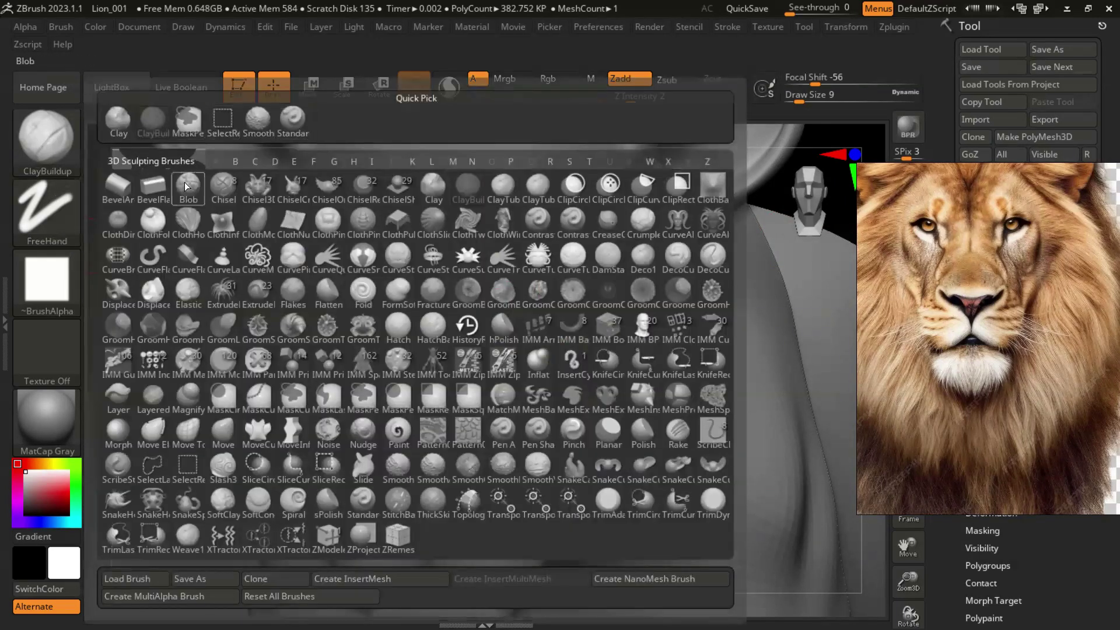
{"action": "key", "text": "d"}
{"action": "key", "text": "s"}
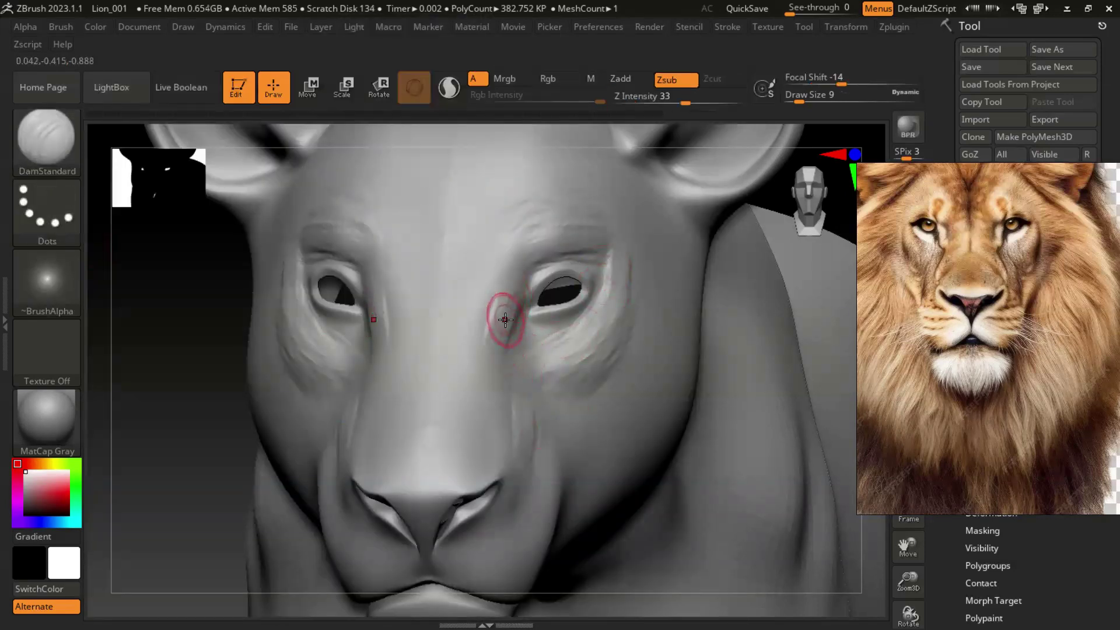
{"action": "left_click_drag", "start_coordinate": [505, 320], "coordinate": [517, 276]}
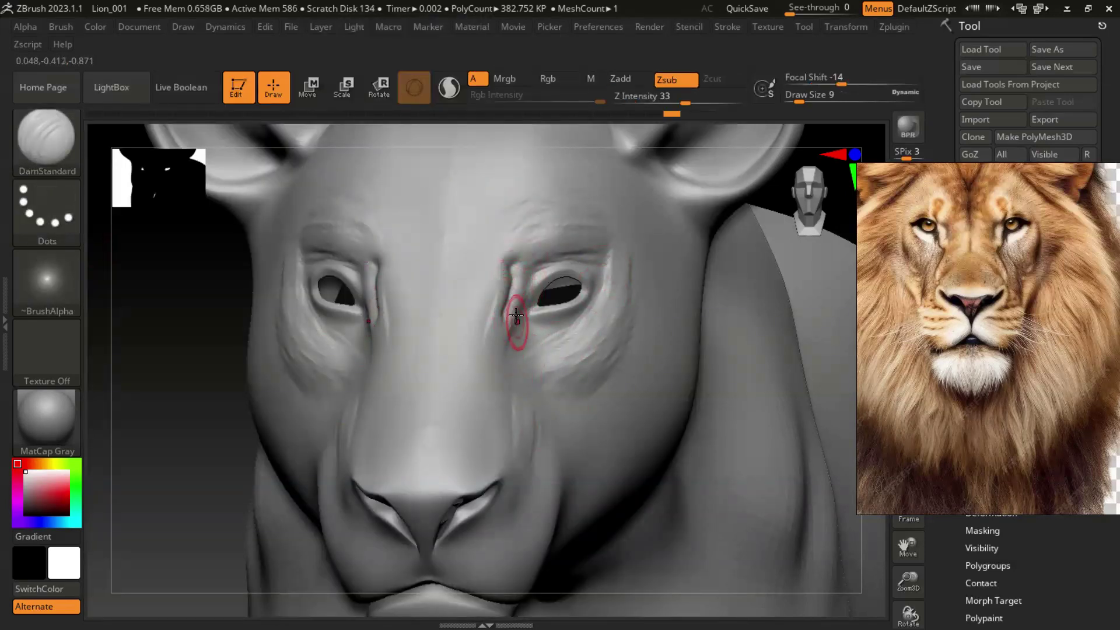
{"action": "left_click_drag", "start_coordinate": [511, 329], "coordinate": [510, 366]}
{"action": "left_click_drag", "start_coordinate": [518, 283], "coordinate": [574, 275]}
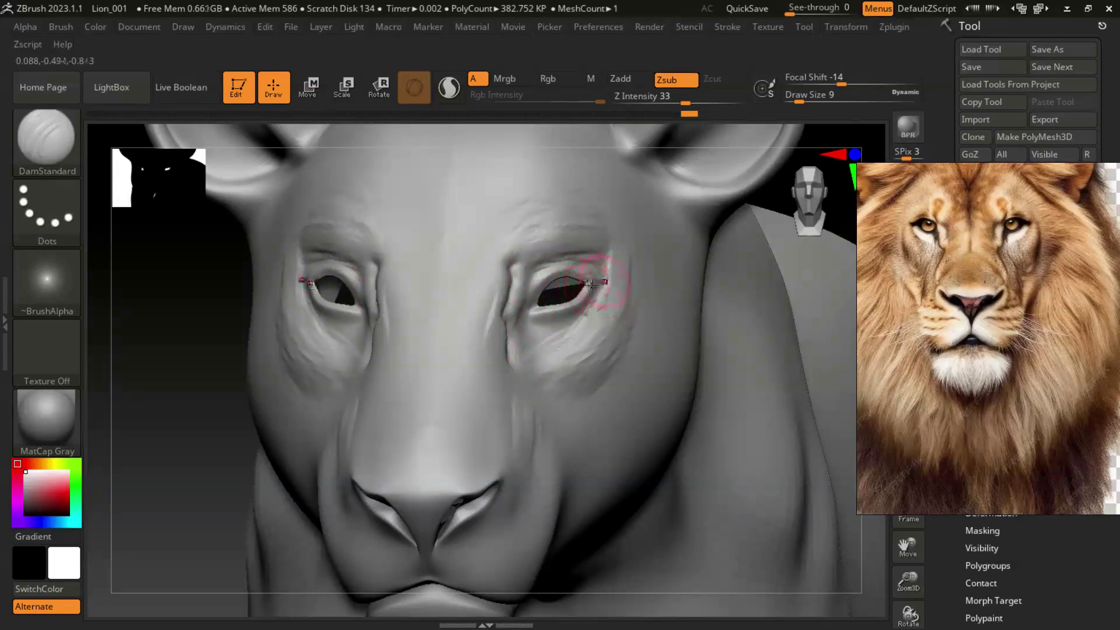
{"action": "left_click_drag", "start_coordinate": [581, 286], "coordinate": [587, 283]}
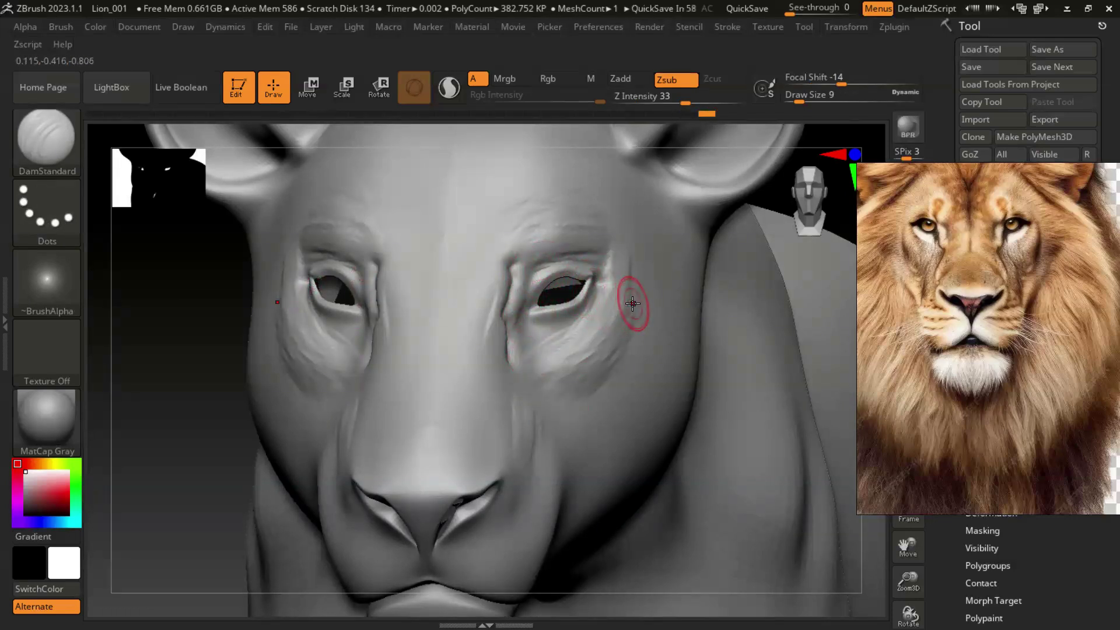
- Smooth the inner-corner creases and reframe closer on the eye and cheek
{"action": "mouse_move", "coordinate": [502, 271]}
{"action": "left_mouse_down", "text": "shift"}
{"action": "mouse_move", "coordinate": [512, 327]}
{"action": "mouse_move", "coordinate": [537, 250]}
{"action": "left_mouse_up", "text": "shift"}
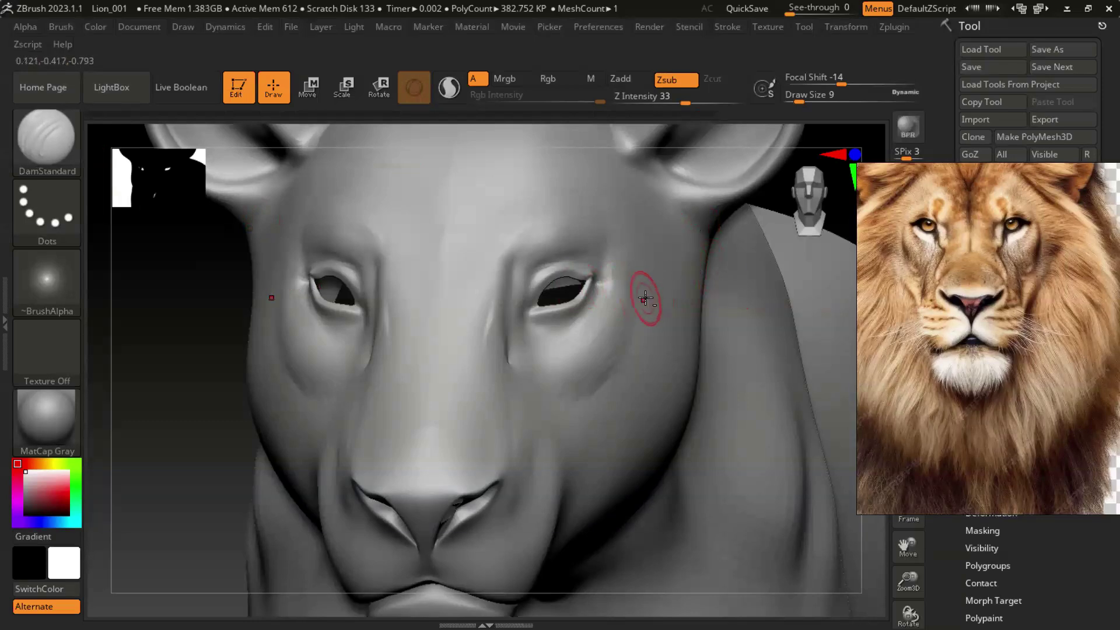
{"action": "right_click_drag", "start_coordinate": [690, 325], "coordinate": [704, 420], "text": "ctrl"}
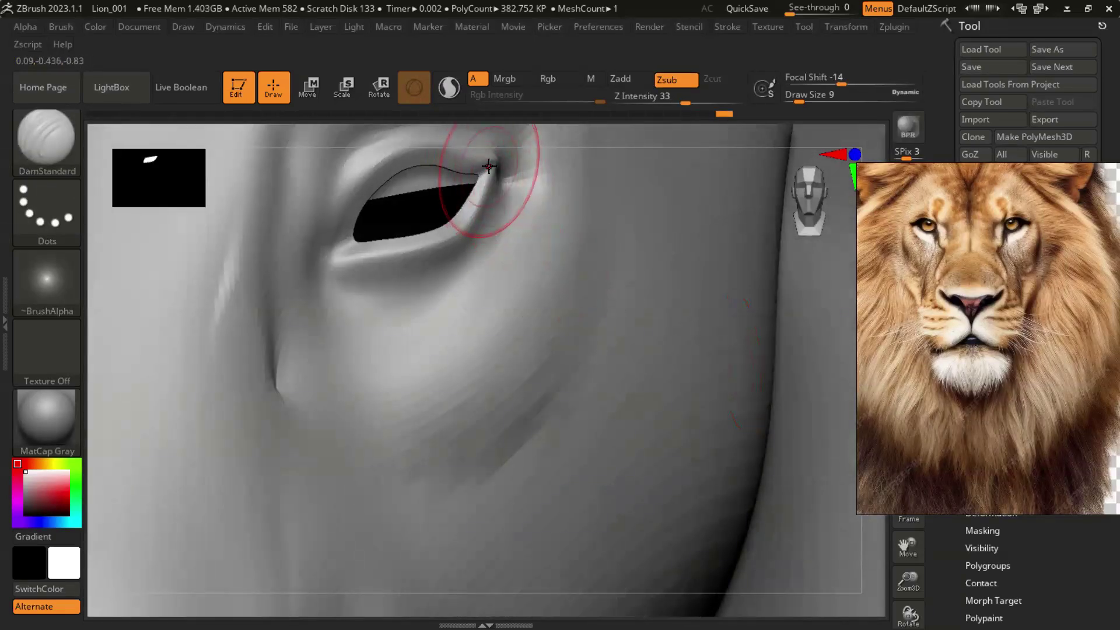
{"action": "right_click_drag", "start_coordinate": [490, 168], "coordinate": [563, 350]}
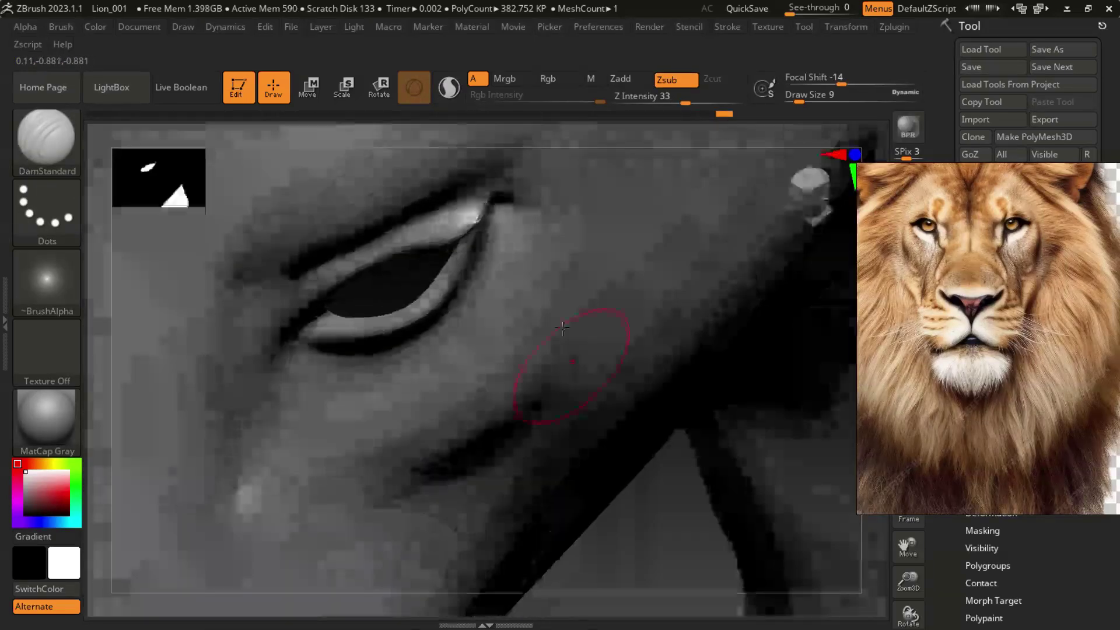
- Switch to ClayBuildup and raise Z Intensity from 2 to 5
{"action": "key", "text": "b"}
{"action": "left_click", "coordinate": [142, 119]}
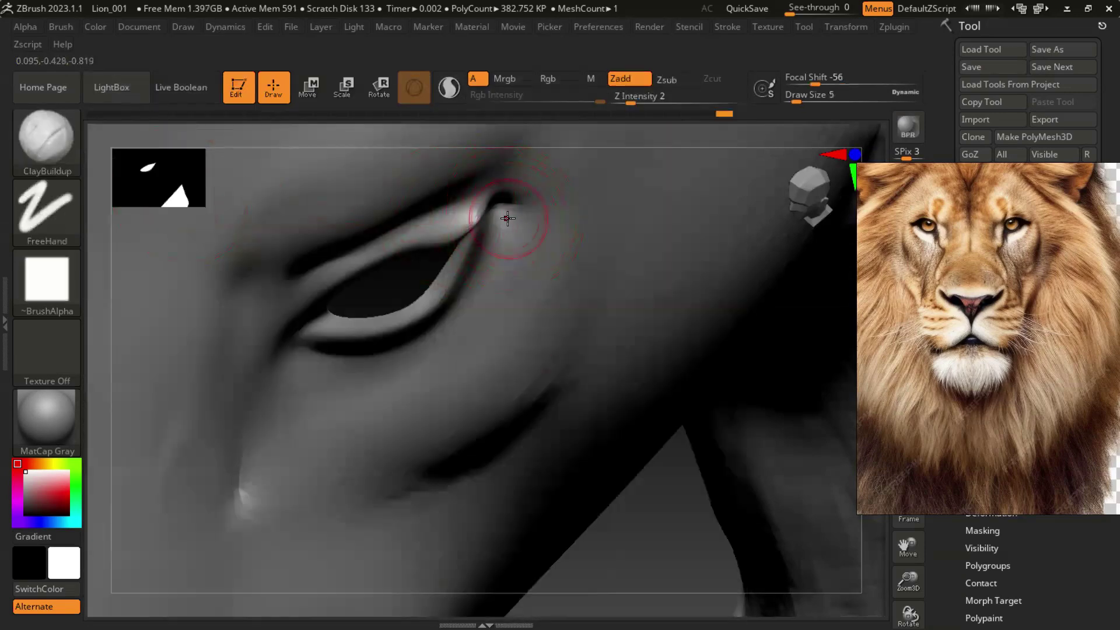
{"action": "left_click_drag", "start_coordinate": [630, 102], "coordinate": [640, 103]}
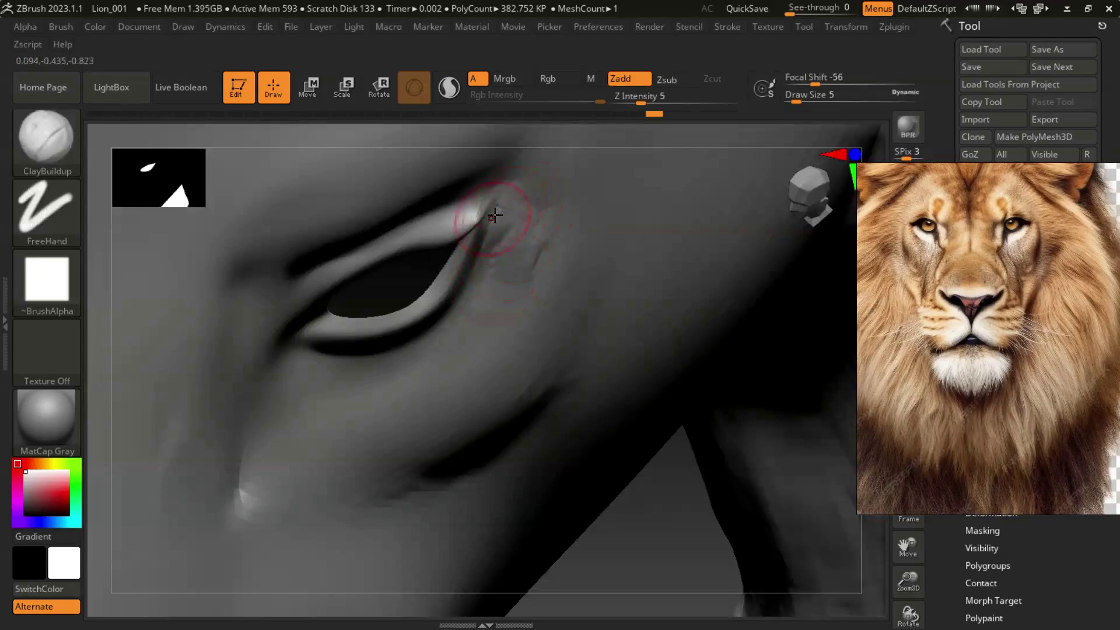
- Add fur-like clay strokes at the eye corner, then smooth them out
{"action": "right_click_drag", "start_coordinate": [523, 341], "coordinate": [537, 198]}
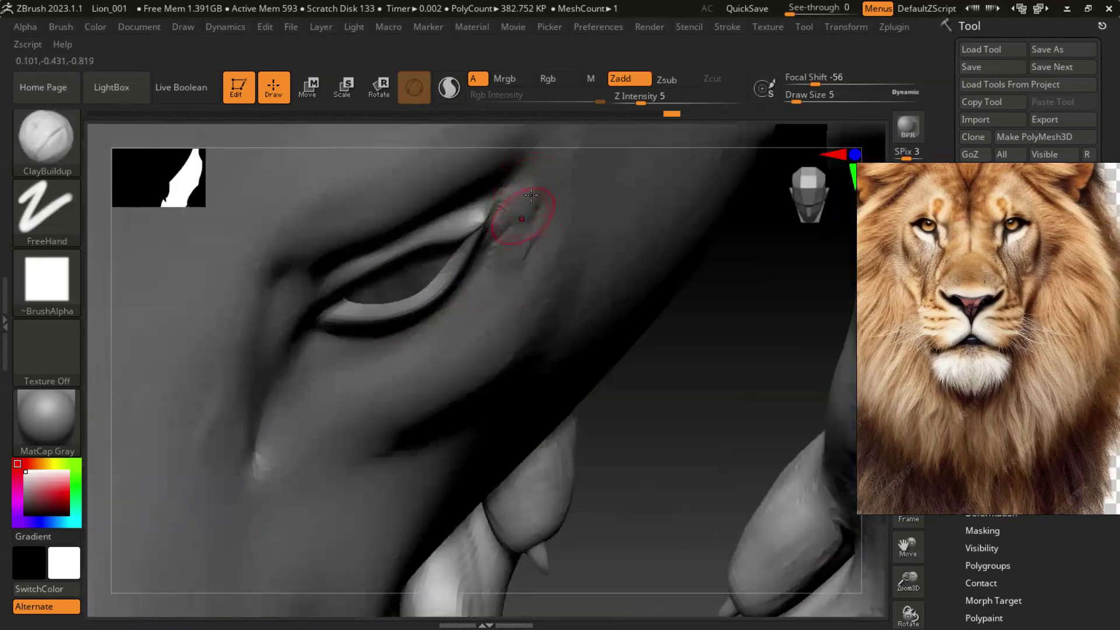
{"action": "mouse_move", "coordinate": [530, 194]}
{"action": "left_mouse_down"}
{"action": "mouse_move", "coordinate": [546, 245]}
{"action": "mouse_move", "coordinate": [520, 165]}
{"action": "left_mouse_up"}
{"action": "mouse_move", "coordinate": [519, 165]}
{"action": "right_mouse_down"}
{"action": "mouse_move", "coordinate": [583, 292]}
{"action": "mouse_move", "coordinate": [536, 174]}
{"action": "right_mouse_up"}
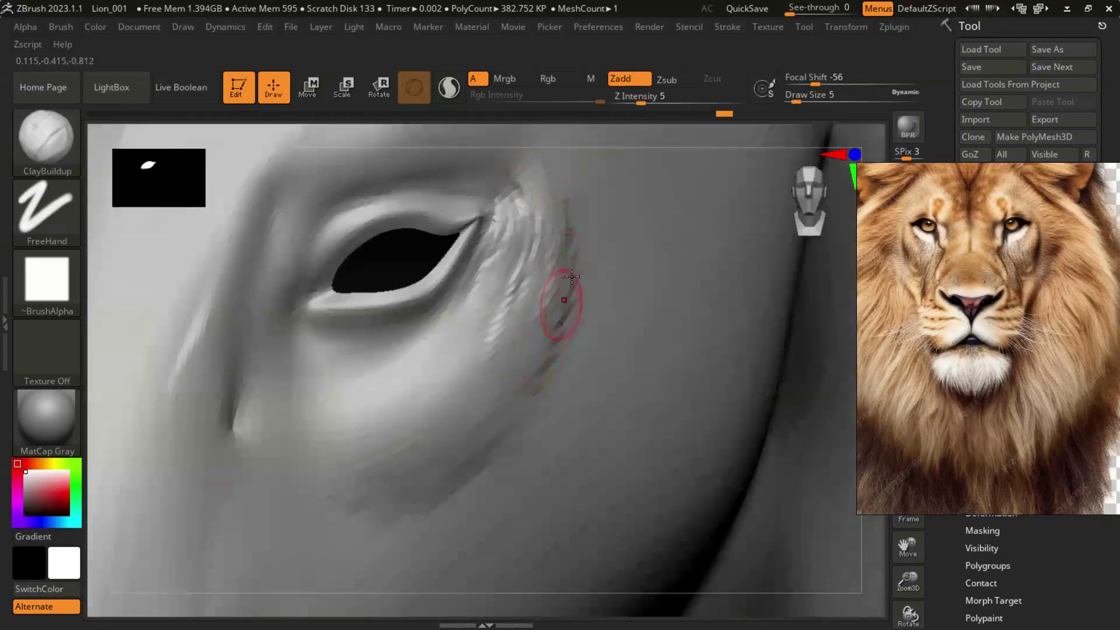
{"action": "left_click_drag", "start_coordinate": [531, 251], "coordinate": [562, 280], "text": "shift"}
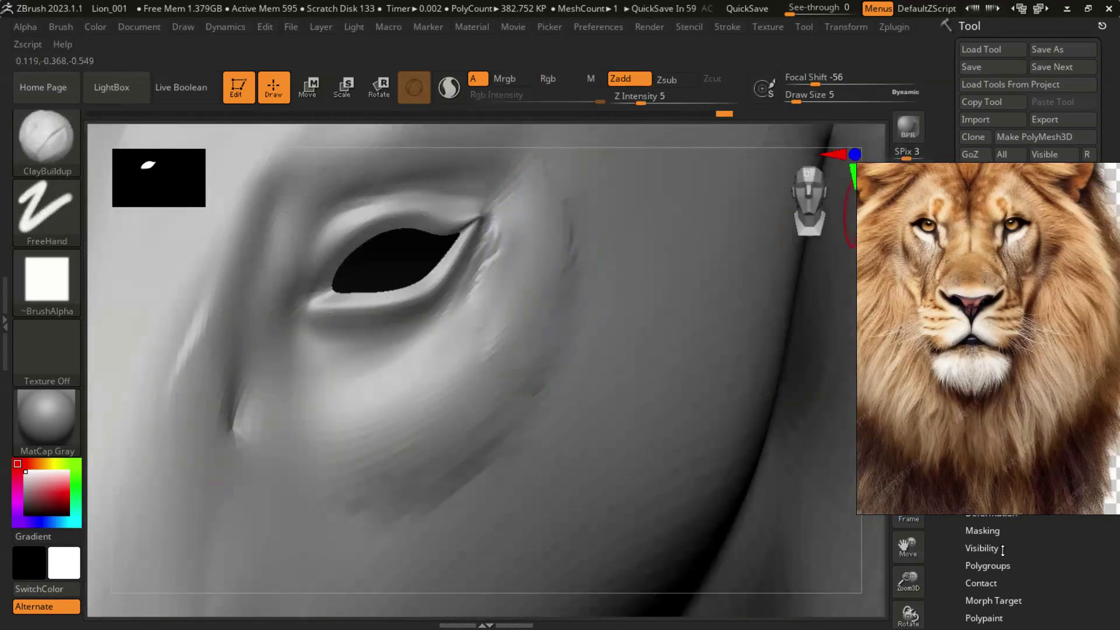
{"action": "scroll", "coordinate": [992, 116], "scroll_direction": "down", "scroll_amount": 10}
{"action": "scroll", "coordinate": [991, 116], "scroll_direction": "up", "scroll_amount": 2}
{"action": "scroll", "coordinate": [1004, 82], "scroll_direction": "up", "scroll_amount": 3}
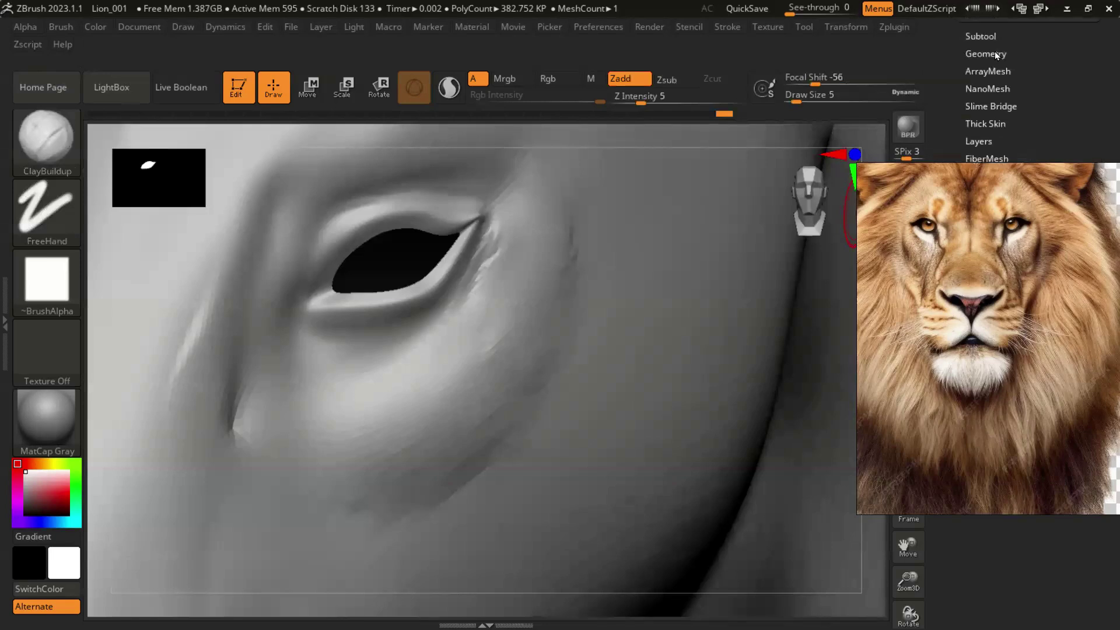
- Show subdivision geometry settings, smooth below the eye and near its corner, then build clay under it
{"action": "left_click", "coordinate": [995, 51]}
{"action": "left_click_drag", "start_coordinate": [579, 257], "coordinate": [550, 340], "text": "shift"}
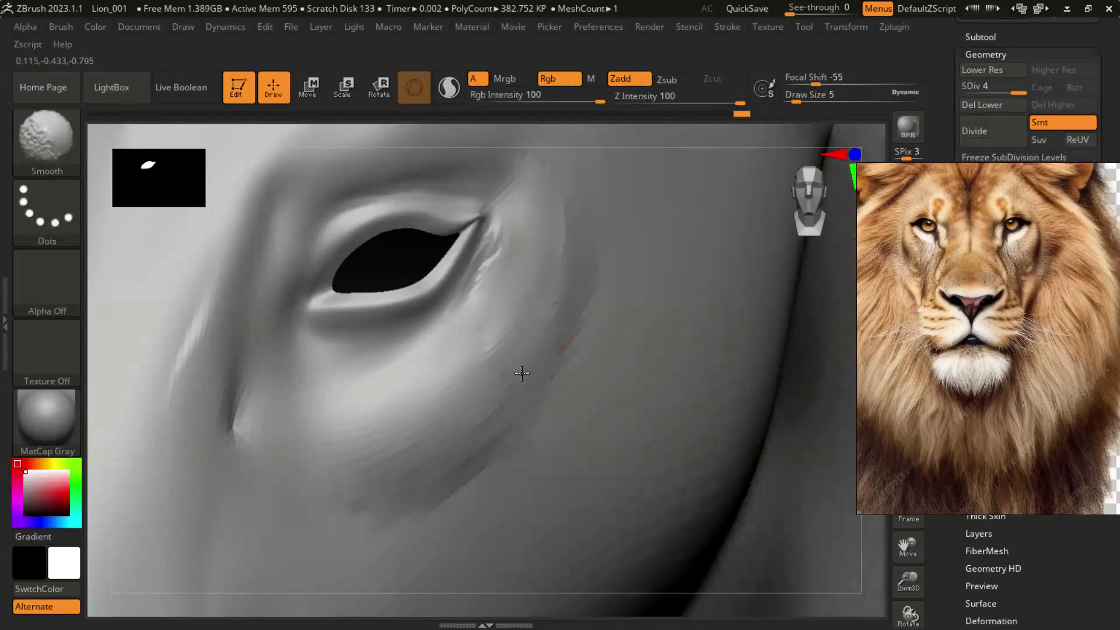
{"action": "left_click_drag", "start_coordinate": [242, 370], "coordinate": [285, 313], "text": "shift"}
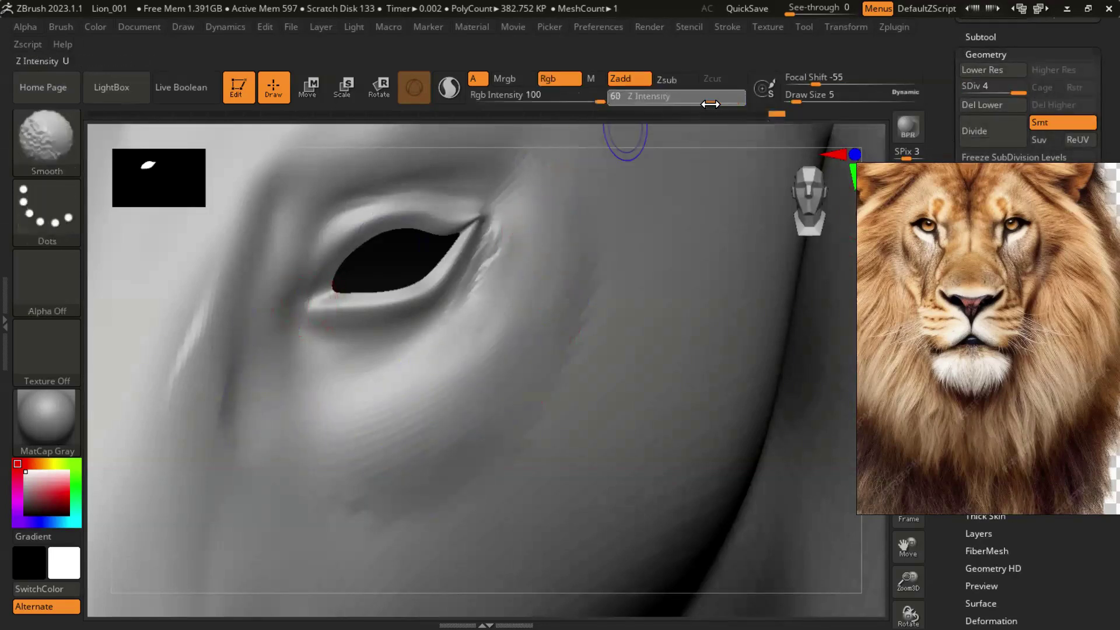
{"action": "key", "text": "shift"}
{"action": "left_click_drag", "start_coordinate": [455, 335], "coordinate": [341, 336]}
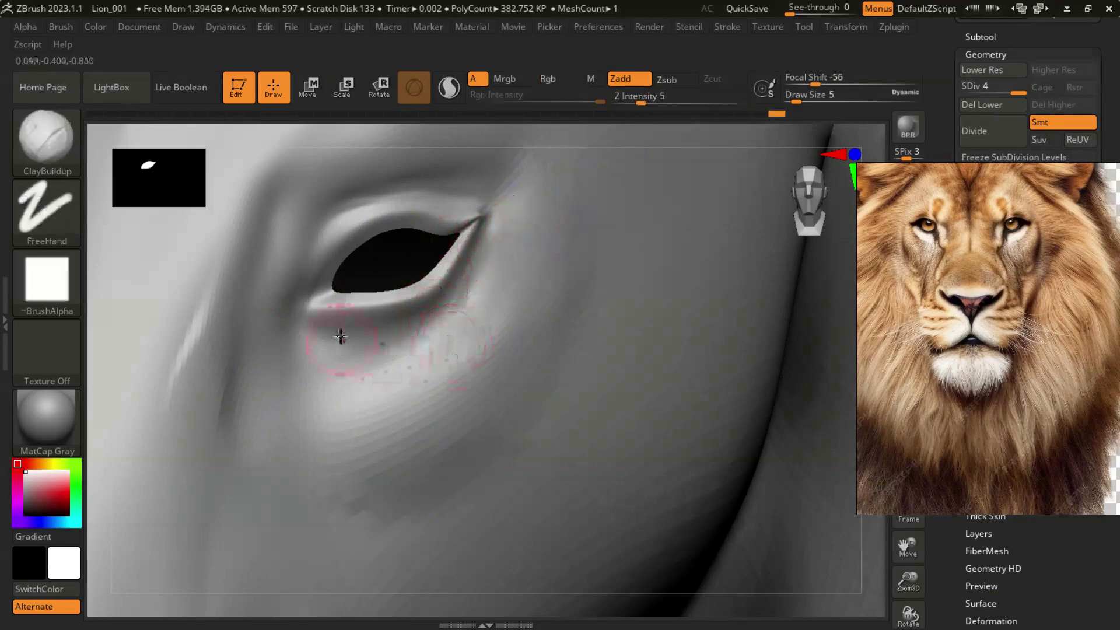
- Deepen the eye-corner crease with the DamStandard brush
{"action": "key", "text": "b"}
{"action": "key", "text": "d"}
{"action": "key", "text": "s"}
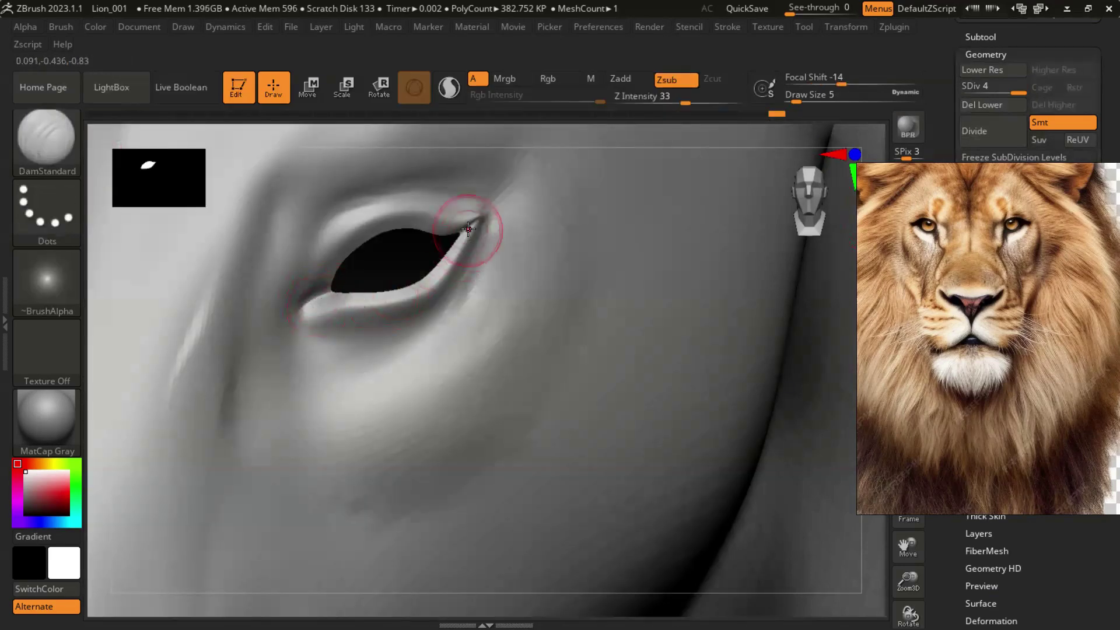
{"action": "mouse_move", "coordinate": [463, 225]}
{"action": "left_mouse_down"}
{"action": "mouse_move", "coordinate": [500, 207]}
{"action": "mouse_move", "coordinate": [461, 230]}
{"action": "left_mouse_up"}
{"action": "right_click_drag", "start_coordinate": [610, 415], "coordinate": [514, 295]}
- Return to ClayBuildup, smooth the bump at the inner eye corner, and zoom in on the head
{"action": "key", "text": "b"}
{"action": "key", "text": "c"}
{"action": "key", "text": "b"}
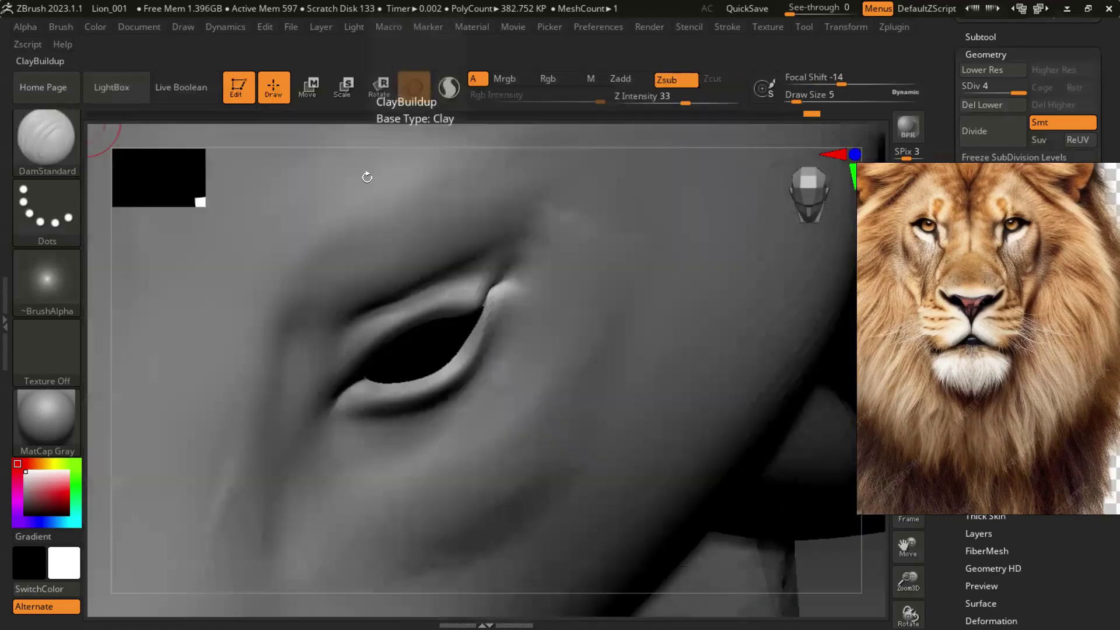
{"action": "left_click_drag", "start_coordinate": [513, 289], "coordinate": [525, 258], "text": "shift"}
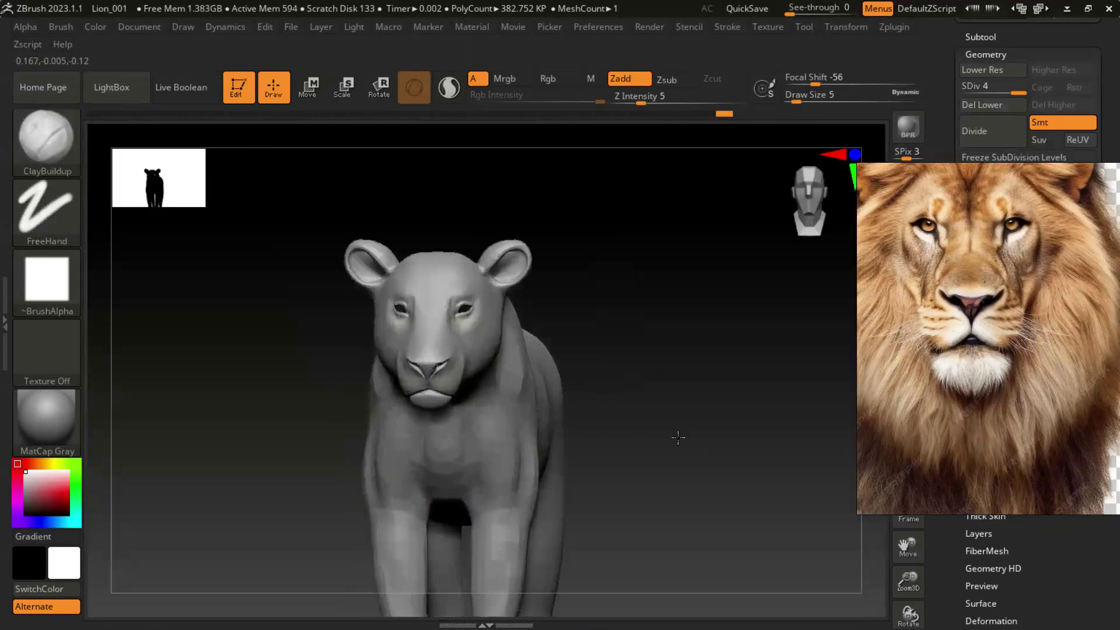
{"action": "right_click_drag", "start_coordinate": [678, 438], "coordinate": [536, 337], "text": "ctrl"}
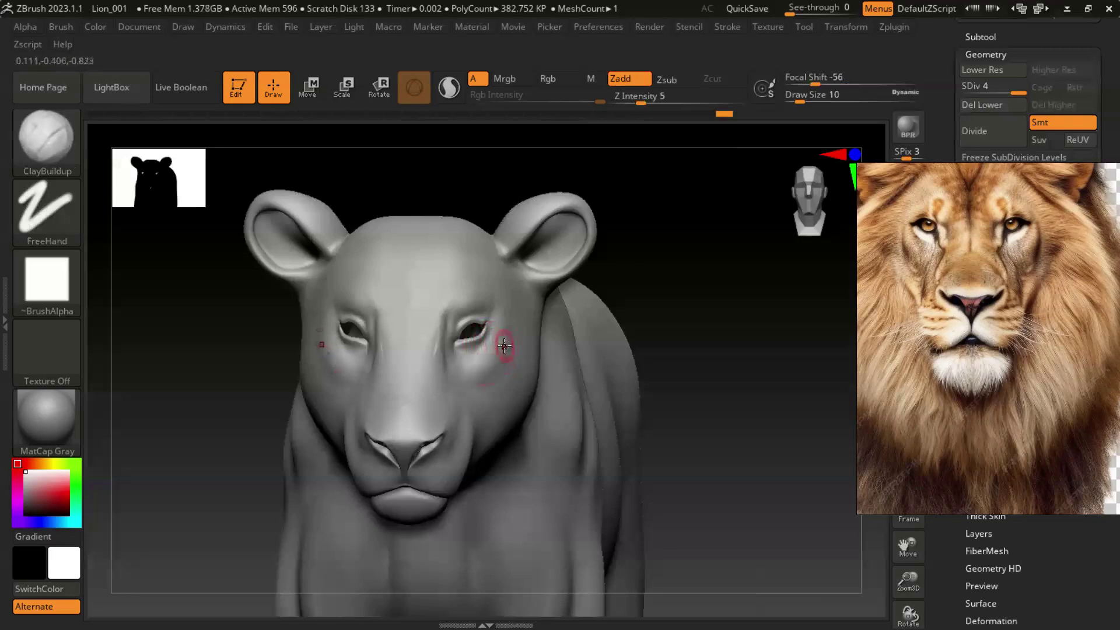
- Set Z Intensity to 2 and add light clay strokes to the muzzle and cheek
{"action": "type", "text": "u"}
{"action": "type", "text": "2"}
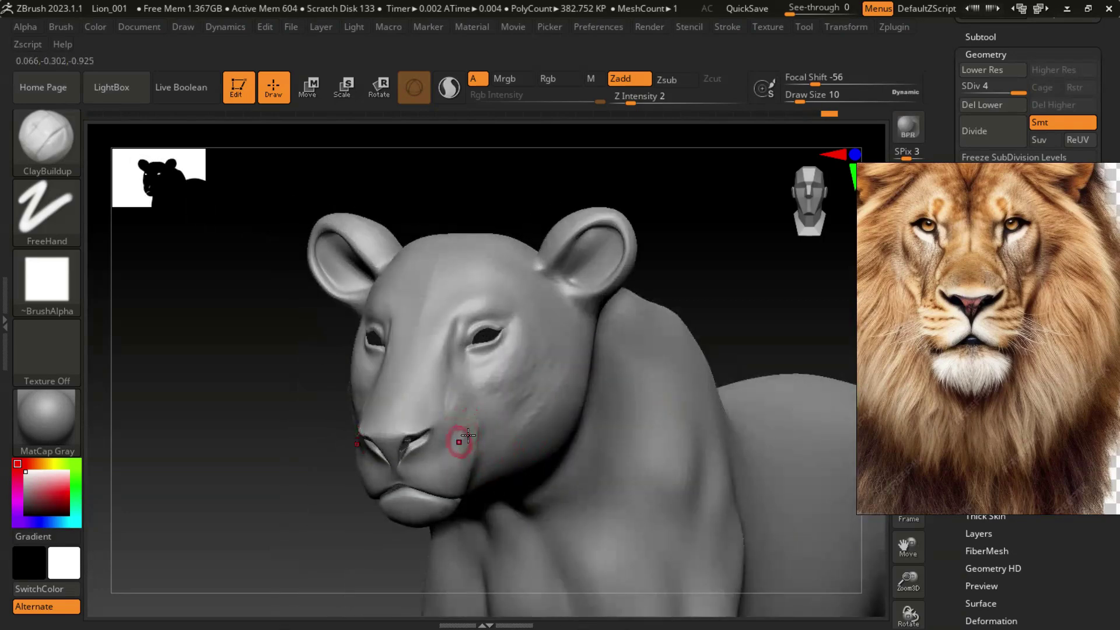
{"action": "mouse_move", "coordinate": [446, 474]}
{"action": "left_mouse_down"}
{"action": "mouse_move", "coordinate": [428, 481]}
{"action": "mouse_move", "coordinate": [441, 499]}
{"action": "left_mouse_up"}
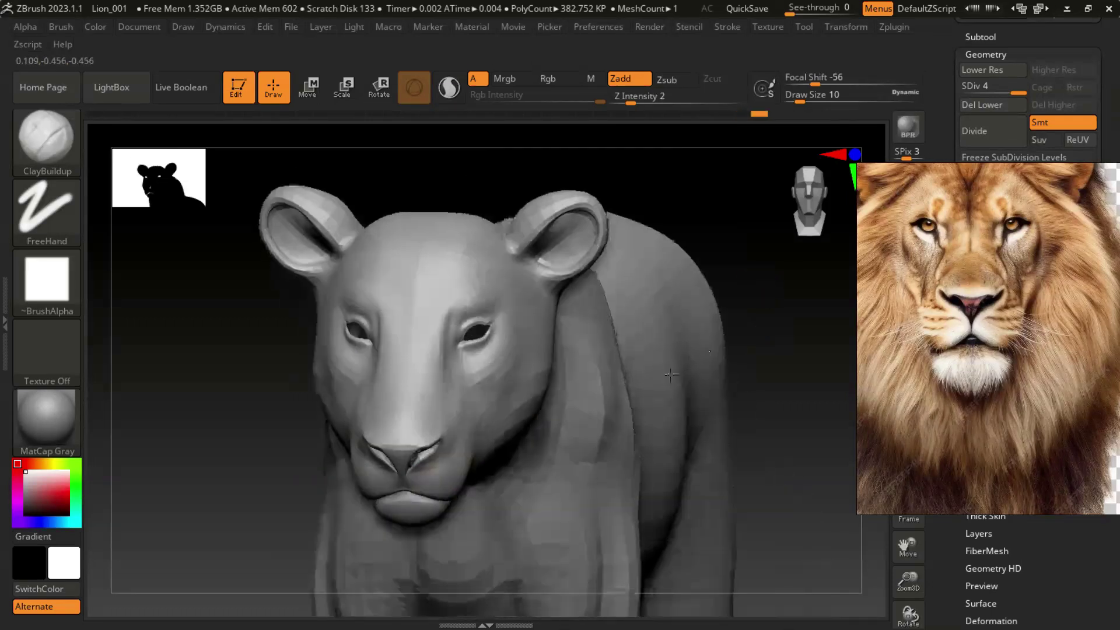
{"action": "left_click_drag", "start_coordinate": [466, 415], "coordinate": [464, 440]}
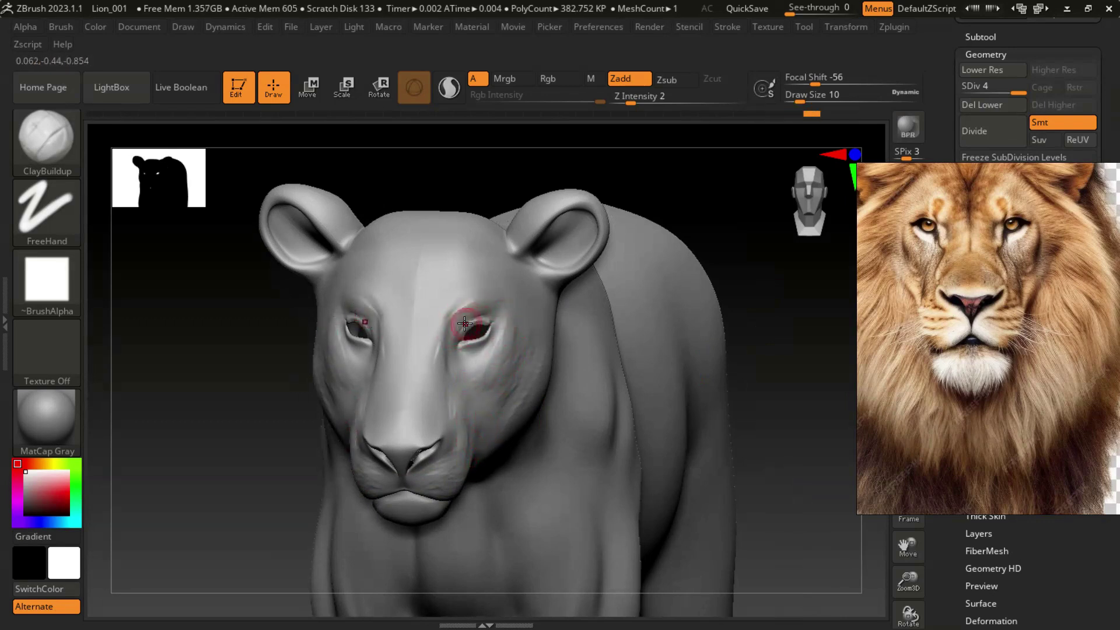
- Smooth the area around the right eye
{"action": "left_click_drag", "start_coordinate": [711, 290], "coordinate": [495, 333]}
{"action": "key", "text": "shift"}
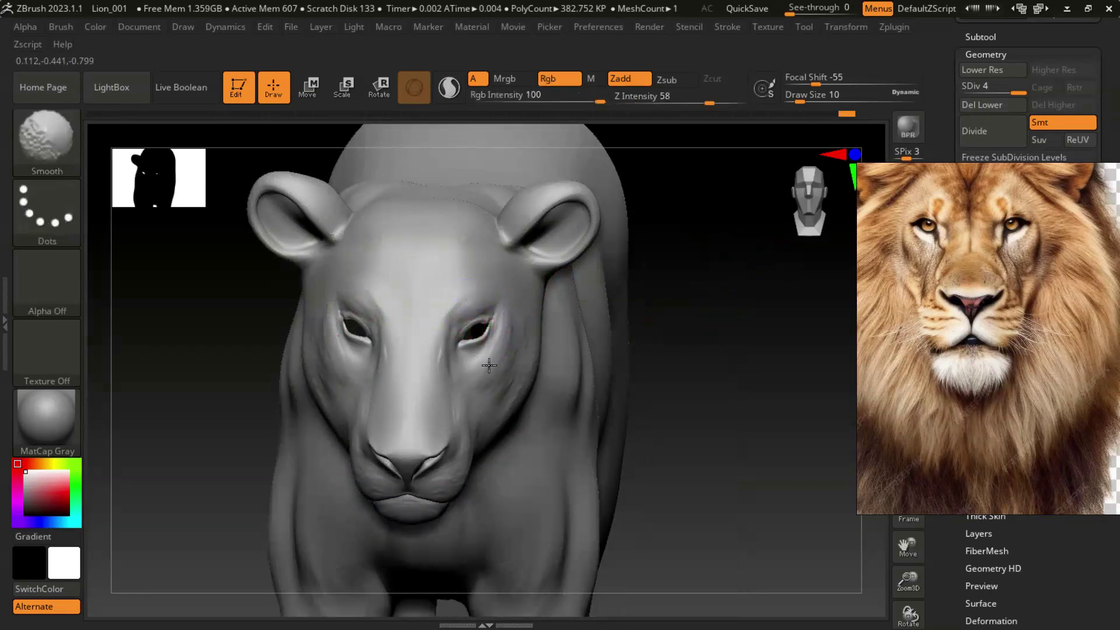
{"action": "left_click_drag", "start_coordinate": [478, 332], "coordinate": [437, 357], "text": "shift"}
{"action": "mouse_move", "coordinate": [695, 317]}
{"action": "left_mouse_down"}
{"action": "mouse_move", "coordinate": [533, 288]}
{"action": "mouse_move", "coordinate": [735, 287]}
{"action": "left_mouse_up"}
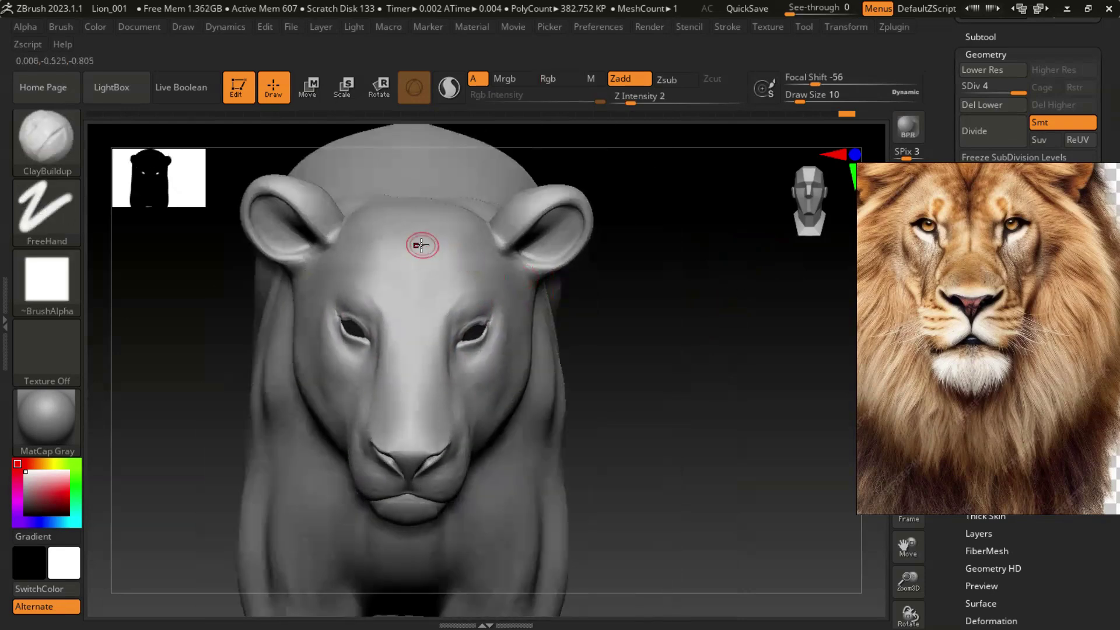
- Carve the forehead groove with DamStandard, undo the V-shaped grooves, and smooth one arm
{"action": "key", "text": "b"}
{"action": "left_click", "coordinate": [188, 121]}
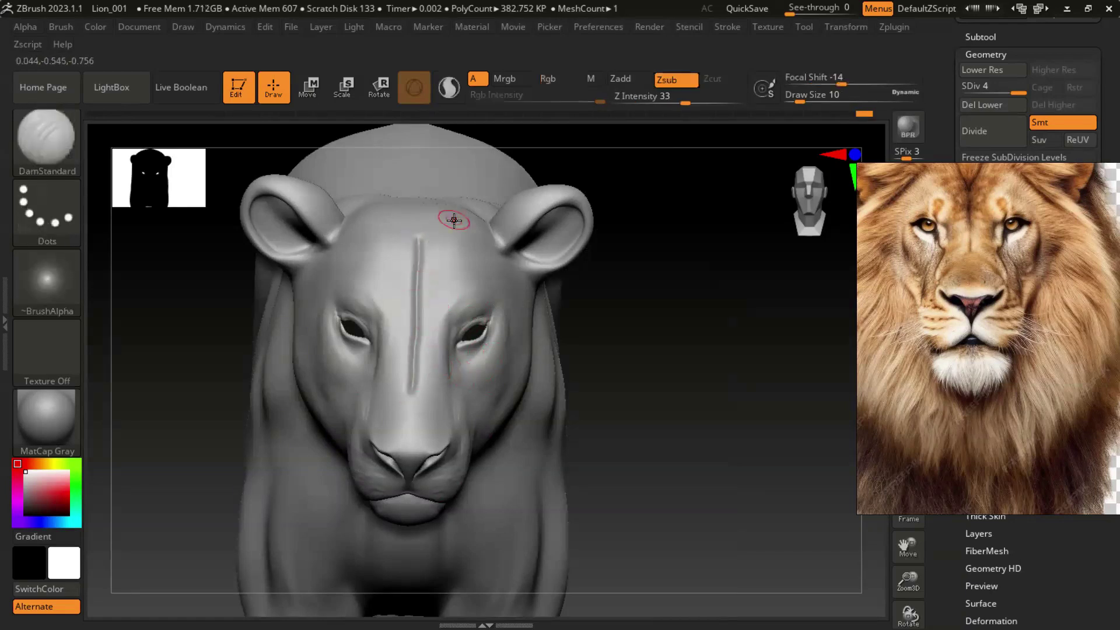
{"action": "key", "text": "ctrl+z"}
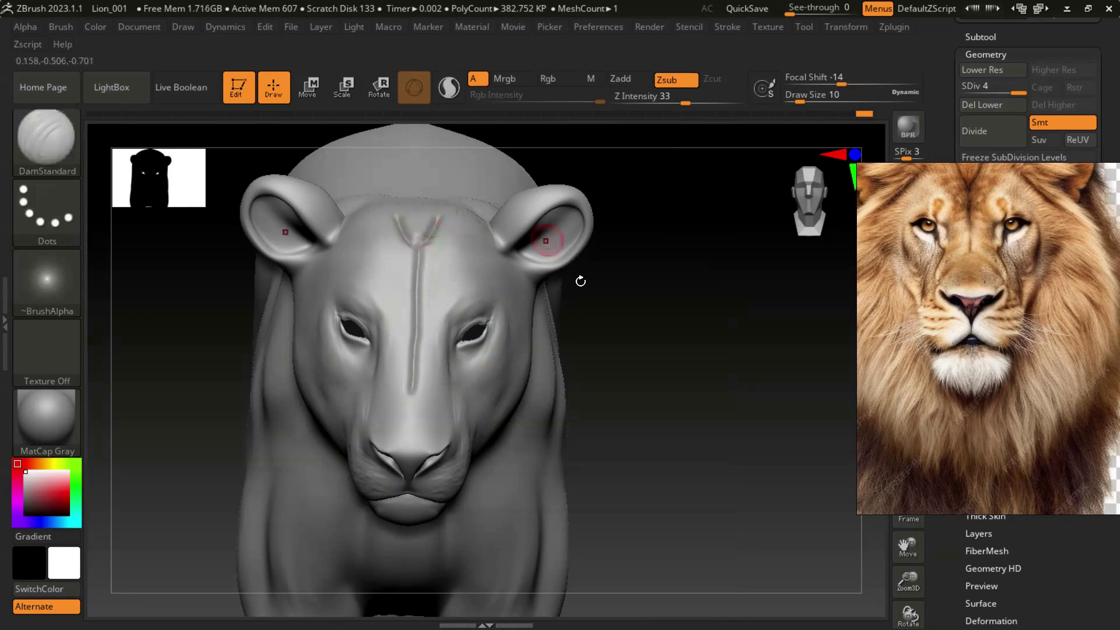
{"action": "right_click_drag", "start_coordinate": [516, 234], "coordinate": [445, 211]}
{"action": "left_click_drag", "start_coordinate": [405, 230], "coordinate": [380, 190], "text": "shift"}
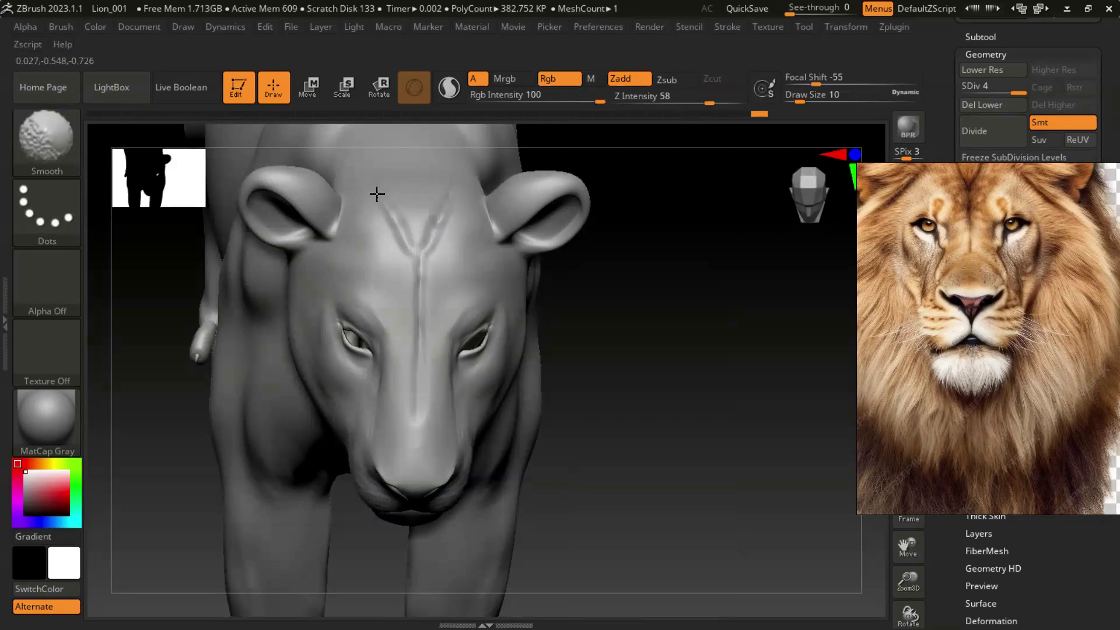
- Reframe the forehead and eyes, and switch to ClayBuildup for smoothing
{"action": "left_click_drag", "start_coordinate": [659, 309], "coordinate": [653, 274], "text": "shift"}
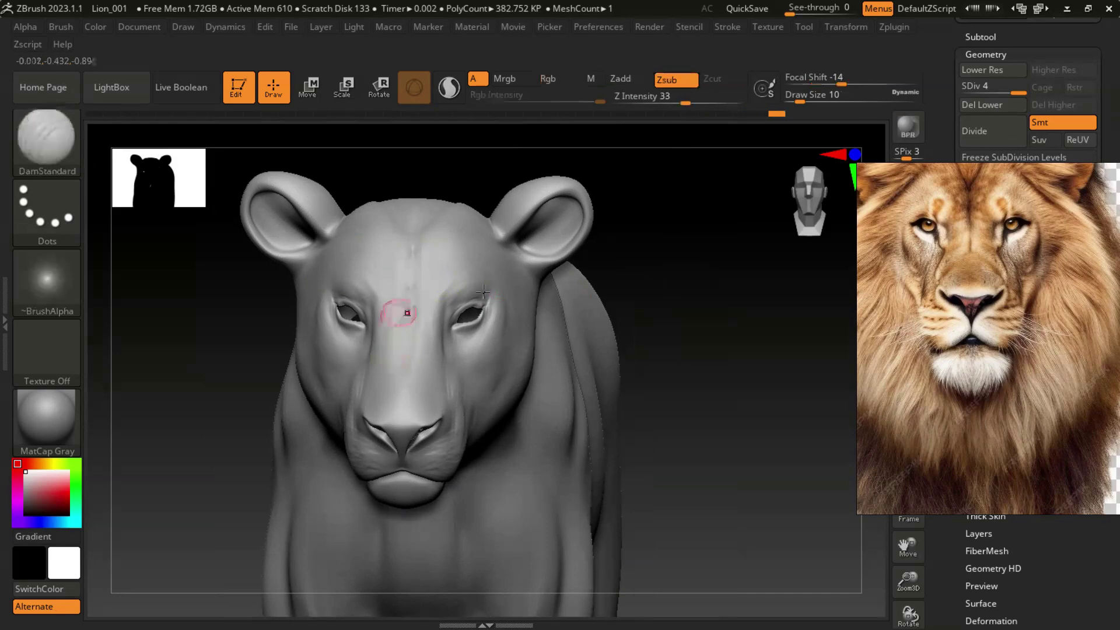
{"action": "right_click_drag", "start_coordinate": [325, 243], "coordinate": [445, 257]}
{"action": "mouse_move", "coordinate": [705, 321]}
{"action": "left_mouse_down", "text": "alt"}
{"action": "mouse_move", "coordinate": [704, 370]}
{"action": "mouse_move", "coordinate": [750, 325]}
{"action": "left_mouse_up", "text": "alt"}
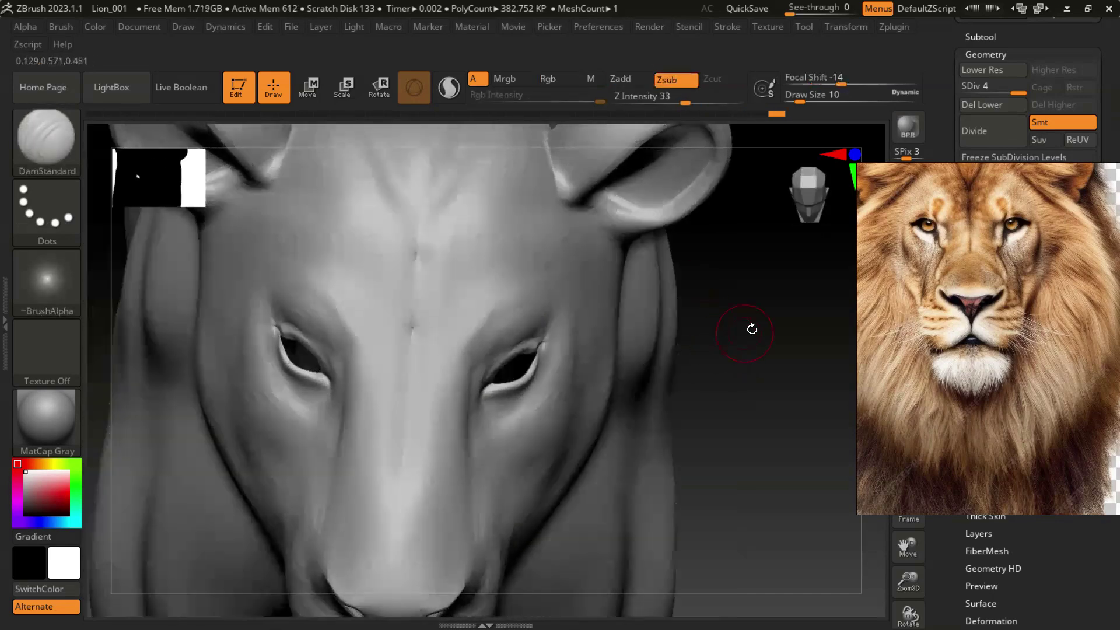
{"action": "key", "text": "b"}
{"action": "left_click", "coordinate": [153, 124]}
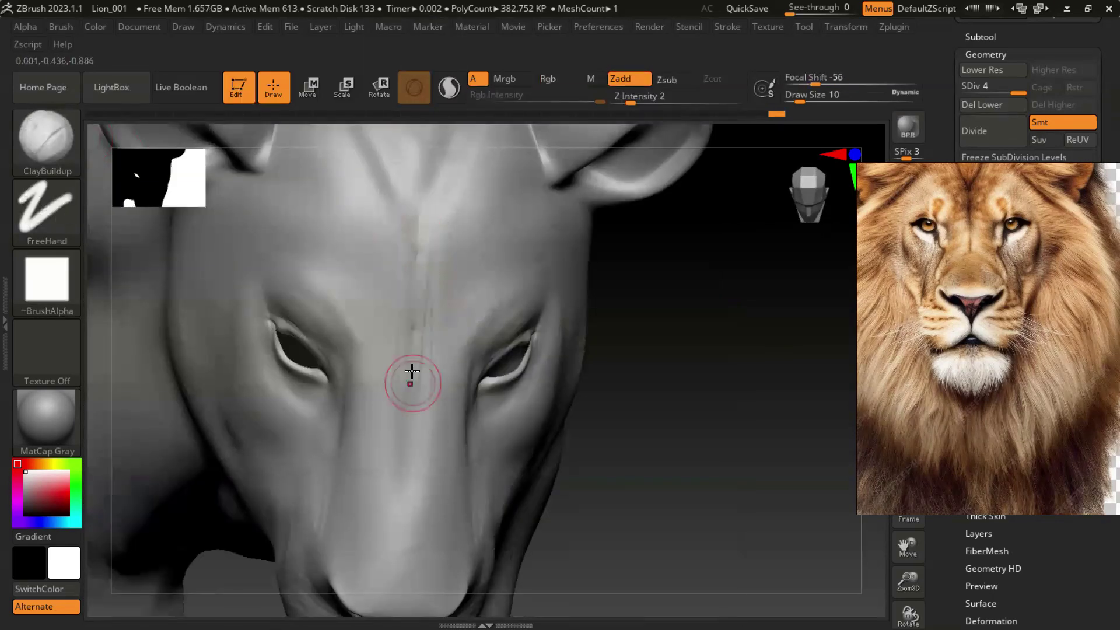
{"action": "key", "text": "shift"}
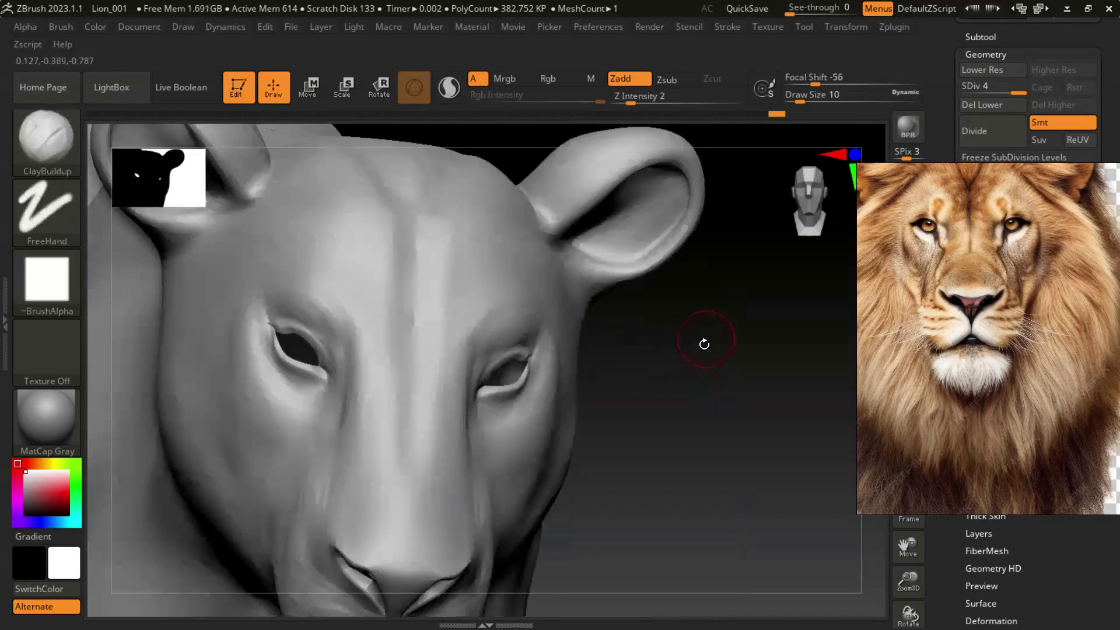
{"action": "left_click_drag", "start_coordinate": [694, 344], "coordinate": [715, 342], "text": "alt"}
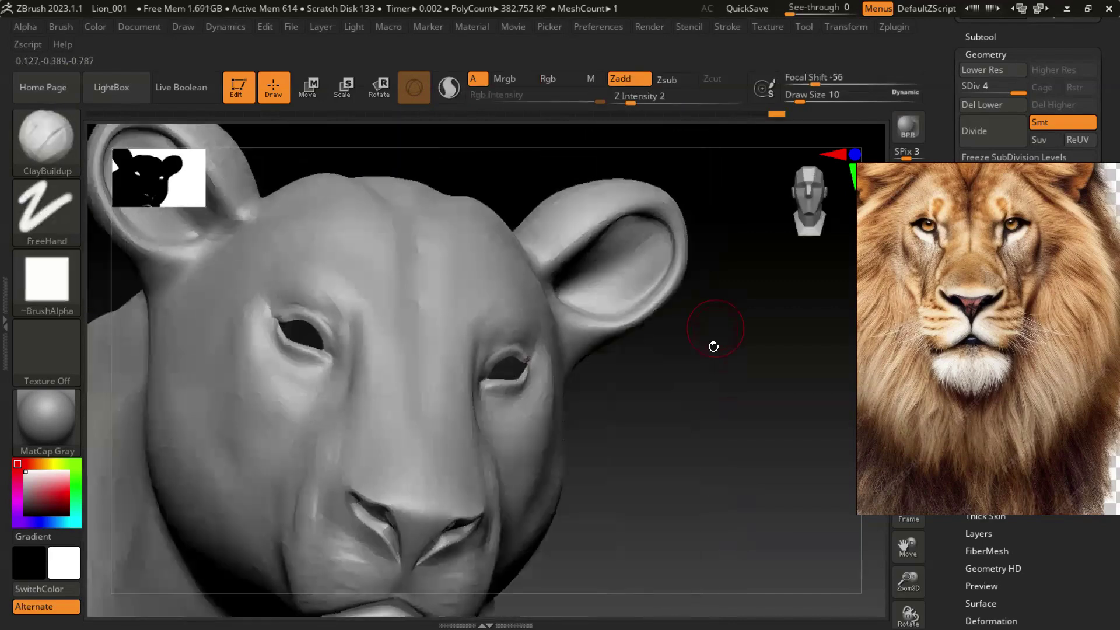
- Soften the forehead marks with the Pinch brush at Z Intensity 3, then reselect ClayBuildup
{"action": "key", "text": "b"}
{"action": "left_click", "coordinate": [571, 434]}
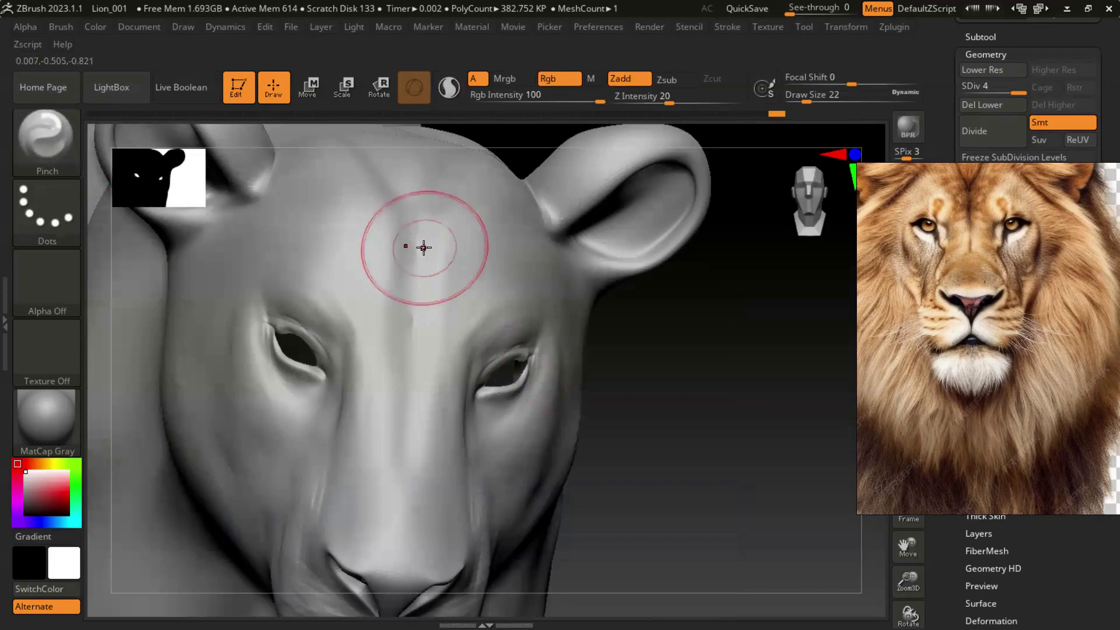
{"action": "left_click_drag", "start_coordinate": [659, 102], "coordinate": [634, 103]}
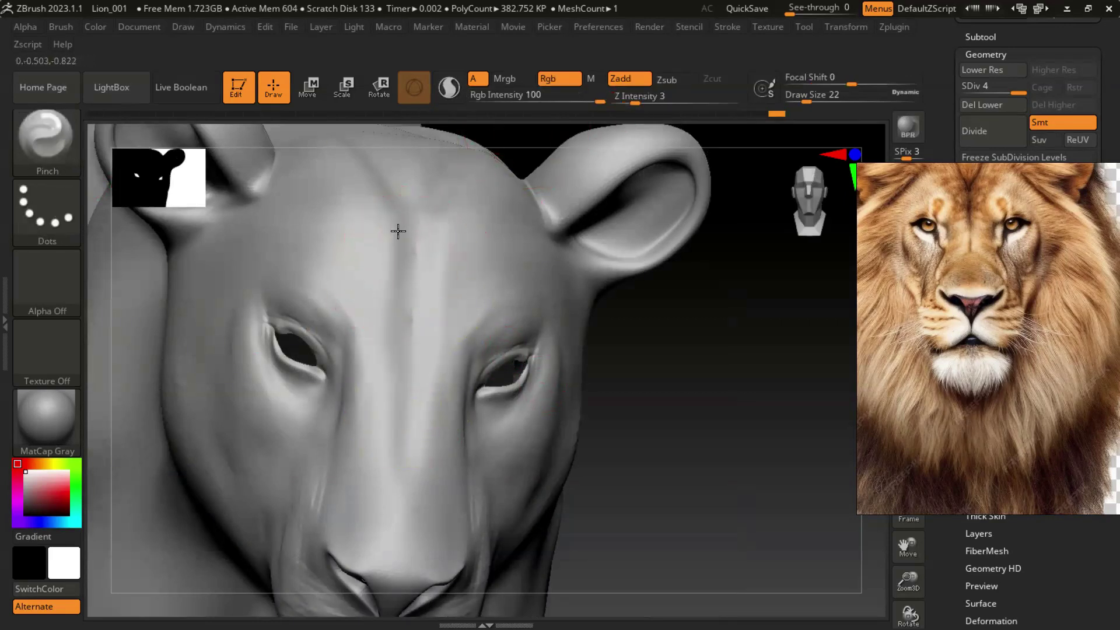
{"action": "left_click_drag", "start_coordinate": [389, 389], "coordinate": [394, 426], "text": "shift"}
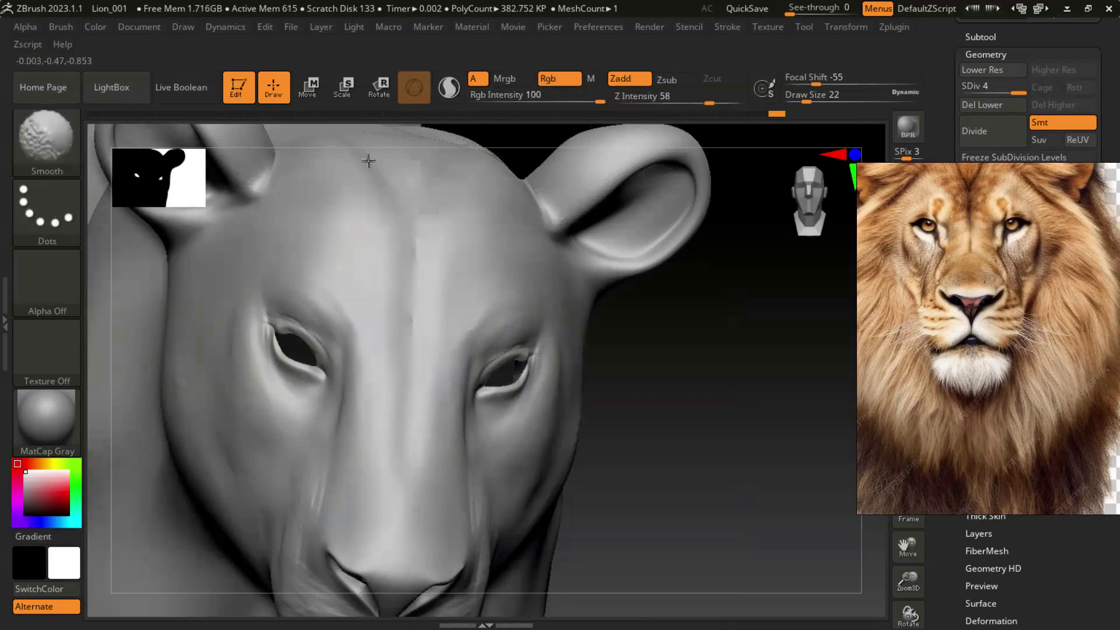
{"action": "key", "text": "b"}
{"action": "key", "text": "c"}
{"action": "key", "text": "b"}
{"action": "mouse_move", "coordinate": [649, 420]}
{"action": "left_mouse_down"}
{"action": "mouse_move", "coordinate": [160, 339]}
{"action": "mouse_move", "coordinate": [646, 401]}
{"action": "mouse_move", "coordinate": [725, 440]}
{"action": "left_mouse_up"}
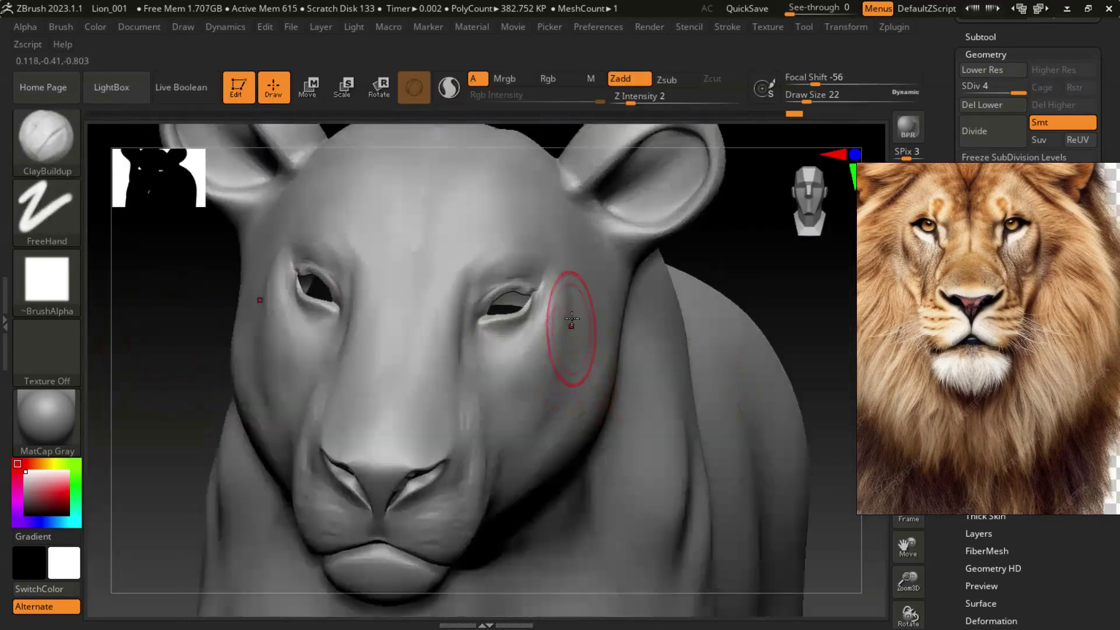
- Shrink the brush to Draw Size 9, then build up and smooth the skin under the right eye
{"action": "key", "text": "bracketleft"}
{"action": "key", "text": "bracketleft"}
{"action": "key", "text": "bracketleft"}
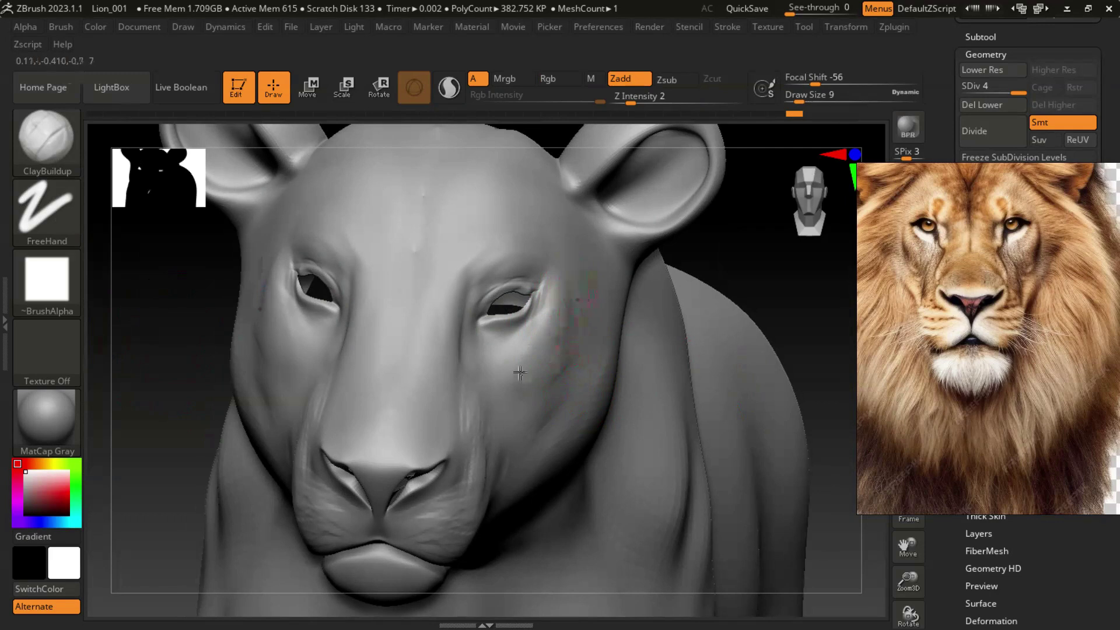
{"action": "mouse_move", "coordinate": [486, 414]}
{"action": "left_mouse_down", "text": "shift"}
{"action": "mouse_move", "coordinate": [489, 479]}
{"action": "mouse_move", "coordinate": [476, 256]}
{"action": "left_mouse_up", "text": "shift"}
{"action": "left_click_drag", "start_coordinate": [509, 364], "coordinate": [516, 345]}
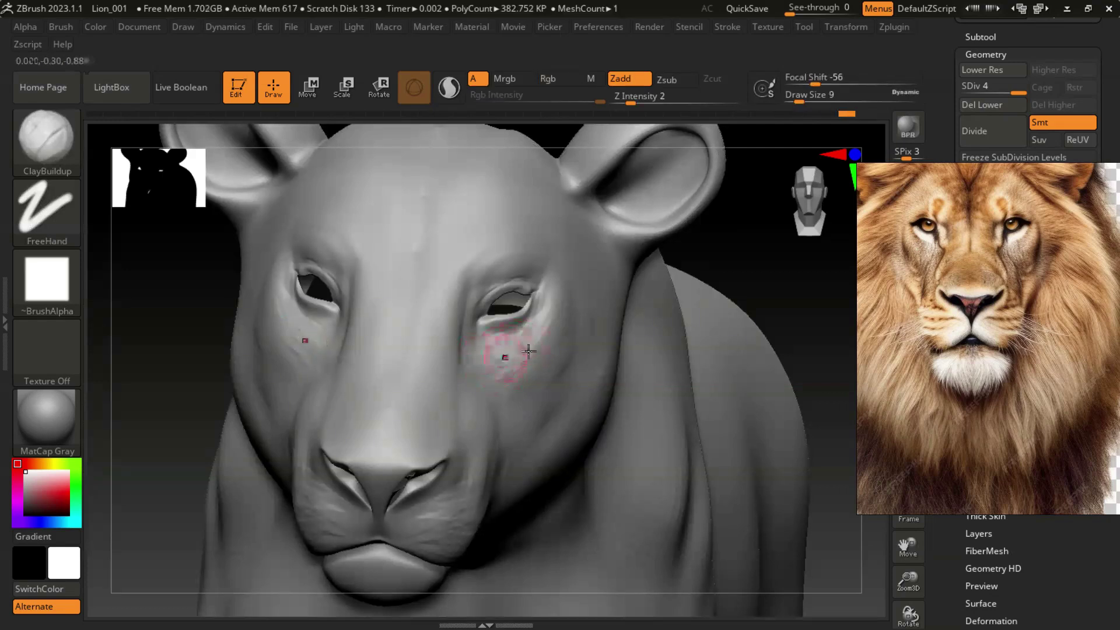
{"action": "left_click_drag", "start_coordinate": [506, 357], "coordinate": [614, 330], "text": "shift"}
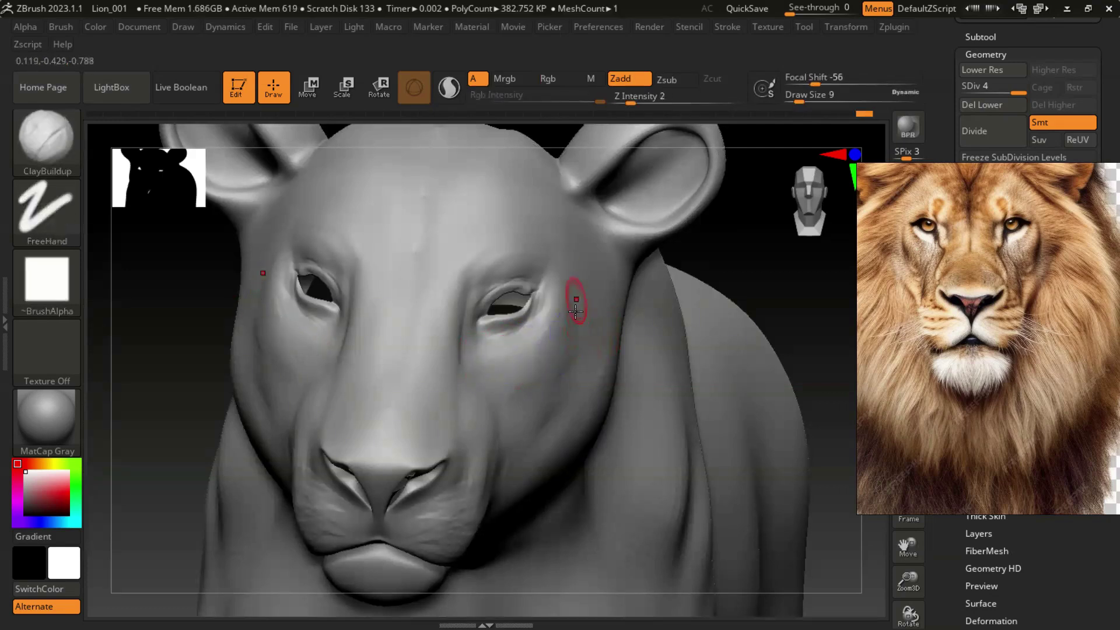
- Build clay up along the right cheek and orbit around to check it
{"action": "left_click_drag", "start_coordinate": [575, 382], "coordinate": [557, 398]}
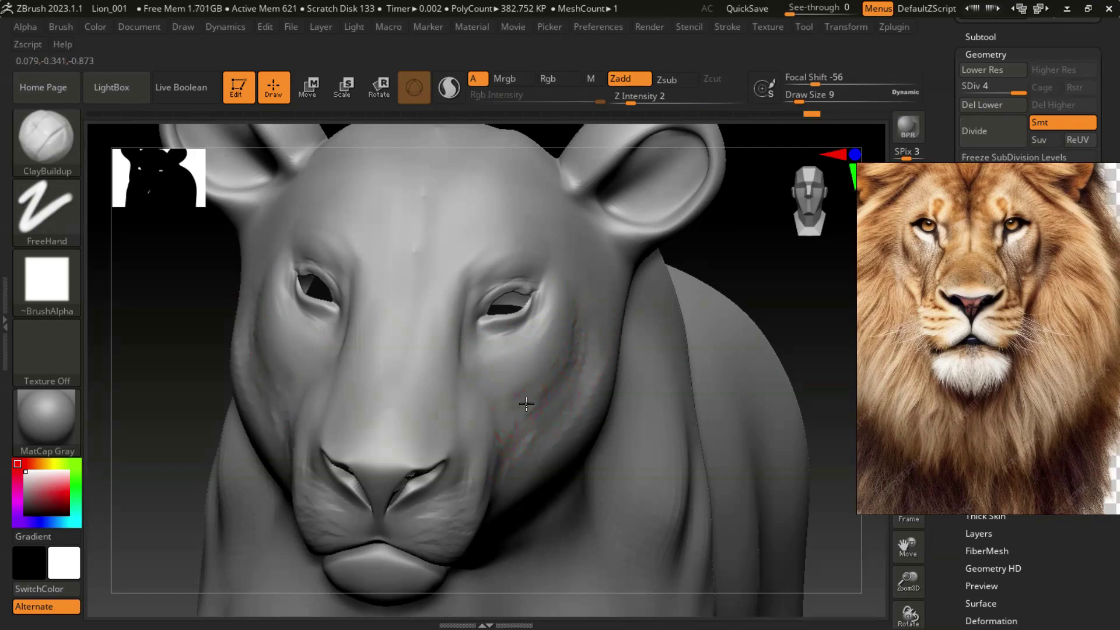
{"action": "mouse_move", "coordinate": [537, 426]}
{"action": "left_mouse_down"}
{"action": "mouse_move", "coordinate": [591, 287]}
{"action": "mouse_move", "coordinate": [539, 394]}
{"action": "left_mouse_up"}
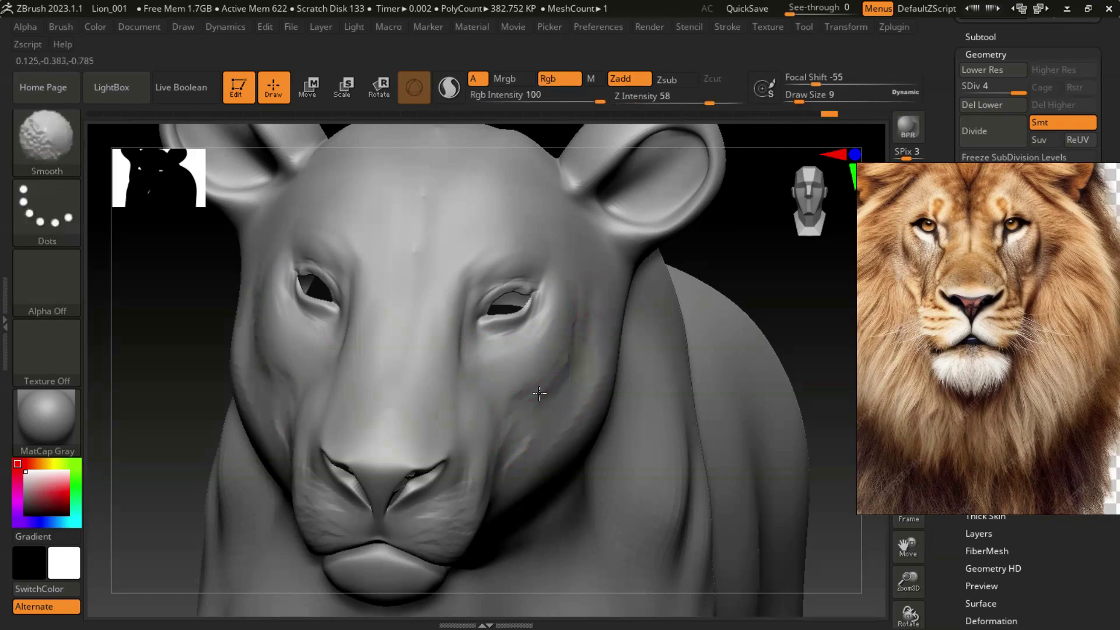
{"action": "mouse_move", "coordinate": [644, 387]}
{"action": "left_mouse_down", "text": "alt"}
{"action": "mouse_move", "coordinate": [750, 300]}
{"action": "mouse_move", "coordinate": [751, 373]}
{"action": "mouse_move", "coordinate": [750, 357]}
{"action": "left_mouse_up", "text": "alt"}
{"action": "mouse_move", "coordinate": [1000, 297]}
{"action": "left_mouse_down"}
{"action": "mouse_move", "coordinate": [1003, 377]}
{"action": "mouse_move", "coordinate": [1000, 367]}
{"action": "left_mouse_up"}
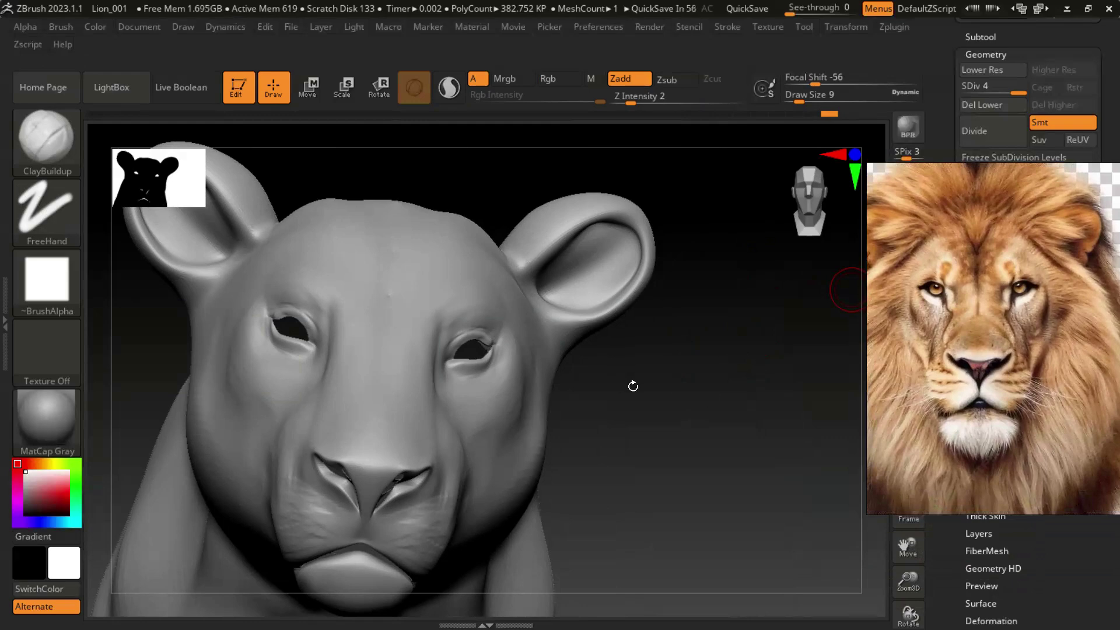
- Orbit to a side-on view and add small ClayBuildup strokes along the ear rim
{"action": "left_click_drag", "start_coordinate": [633, 386], "coordinate": [720, 362]}
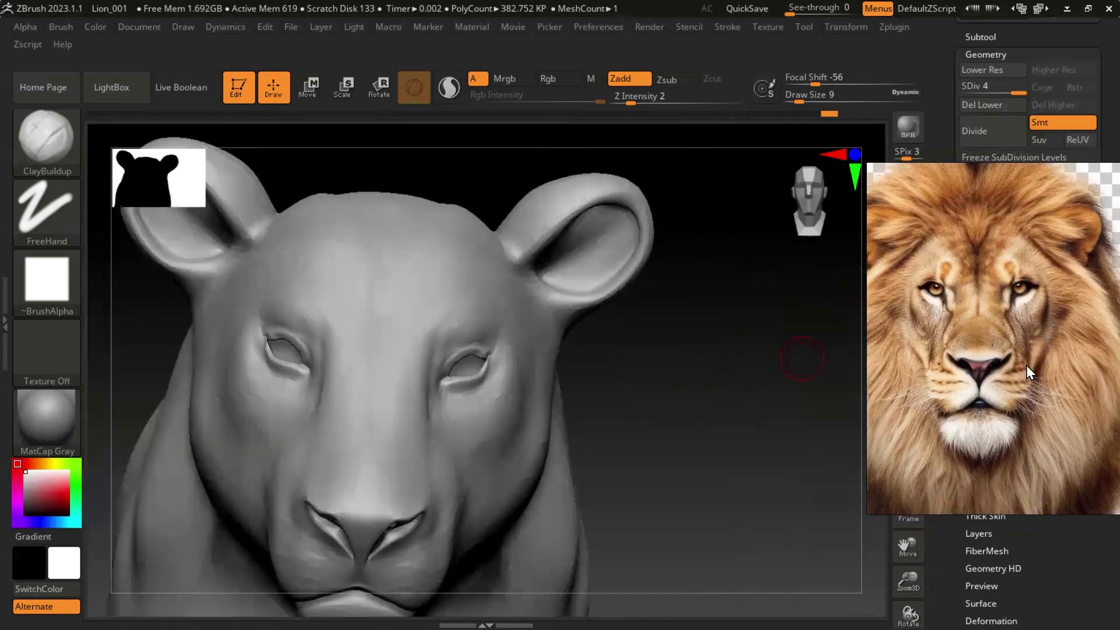
{"action": "scroll", "coordinate": [985, 343], "scroll_direction": "down", "scroll_amount": 3}
{"action": "scroll", "coordinate": [984, 343], "scroll_direction": "up", "scroll_amount": 3}
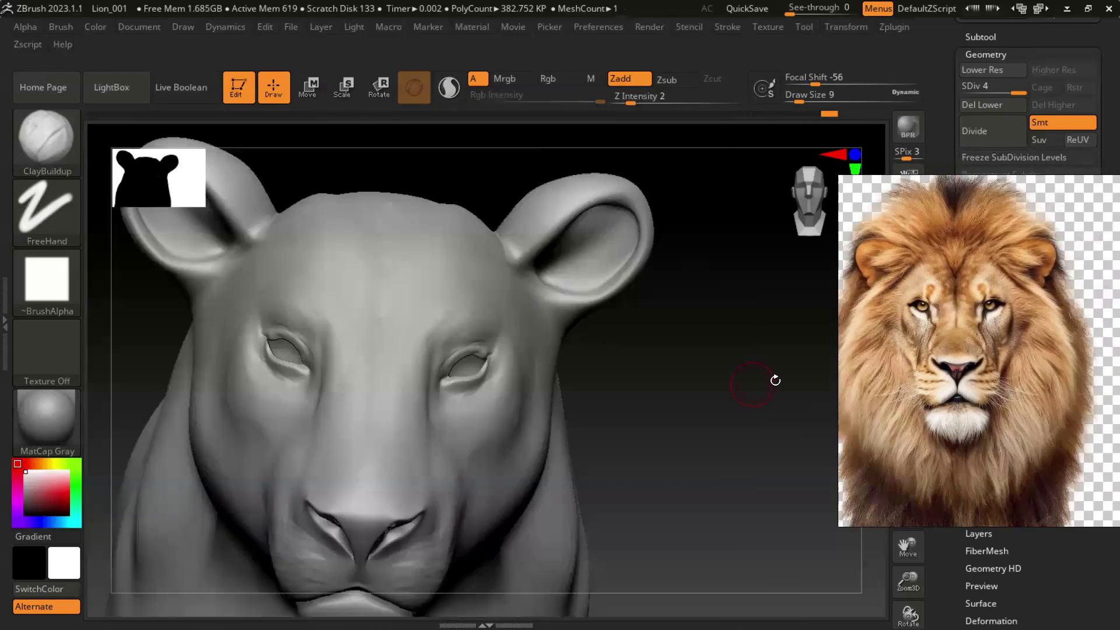
{"action": "left_click_drag", "start_coordinate": [691, 386], "coordinate": [575, 250]}
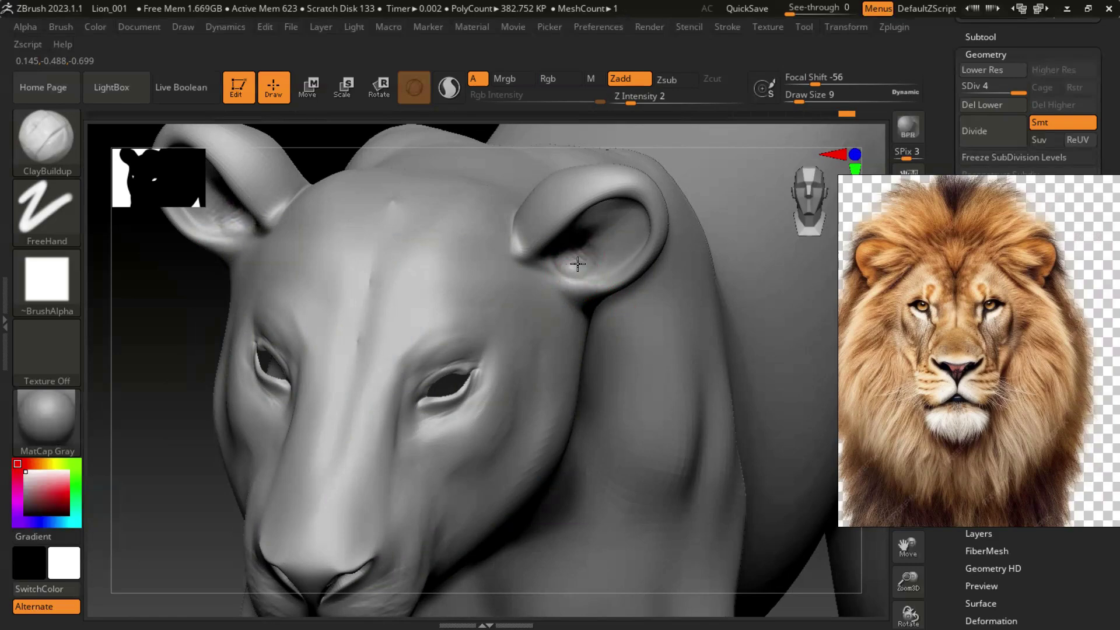
{"action": "right_click_drag", "start_coordinate": [566, 267], "coordinate": [619, 320]}
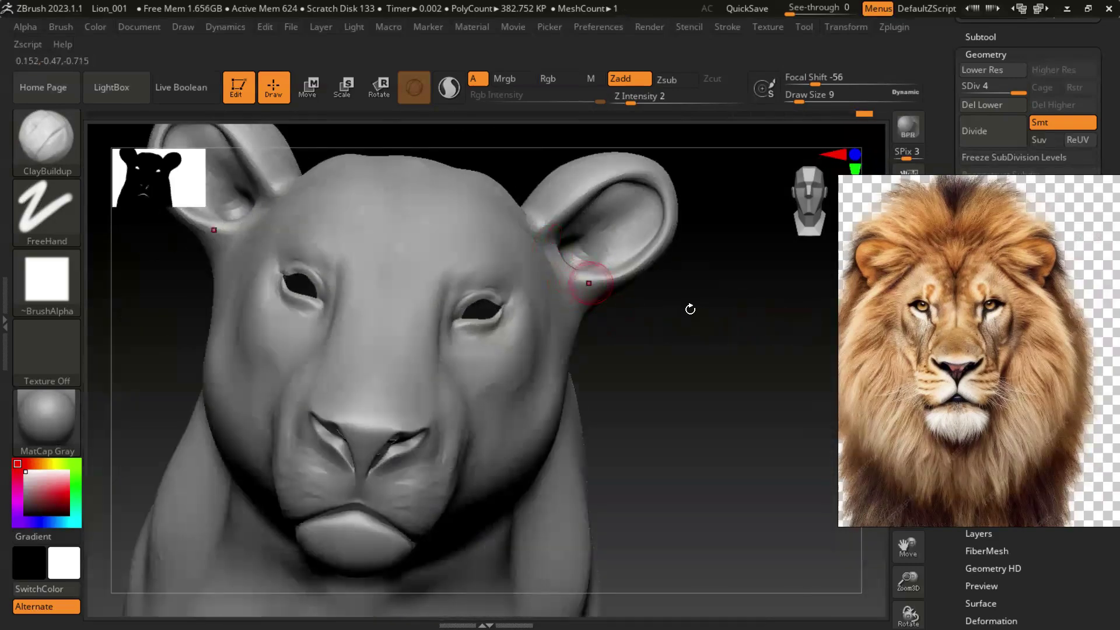
{"action": "right_click_drag", "start_coordinate": [585, 279], "coordinate": [532, 262]}
{"action": "right_click_drag", "start_coordinate": [305, 287], "coordinate": [623, 176]}
{"action": "left_click_drag", "start_coordinate": [623, 177], "coordinate": [660, 195]}
{"action": "left_click_drag", "start_coordinate": [599, 162], "coordinate": [619, 173]}
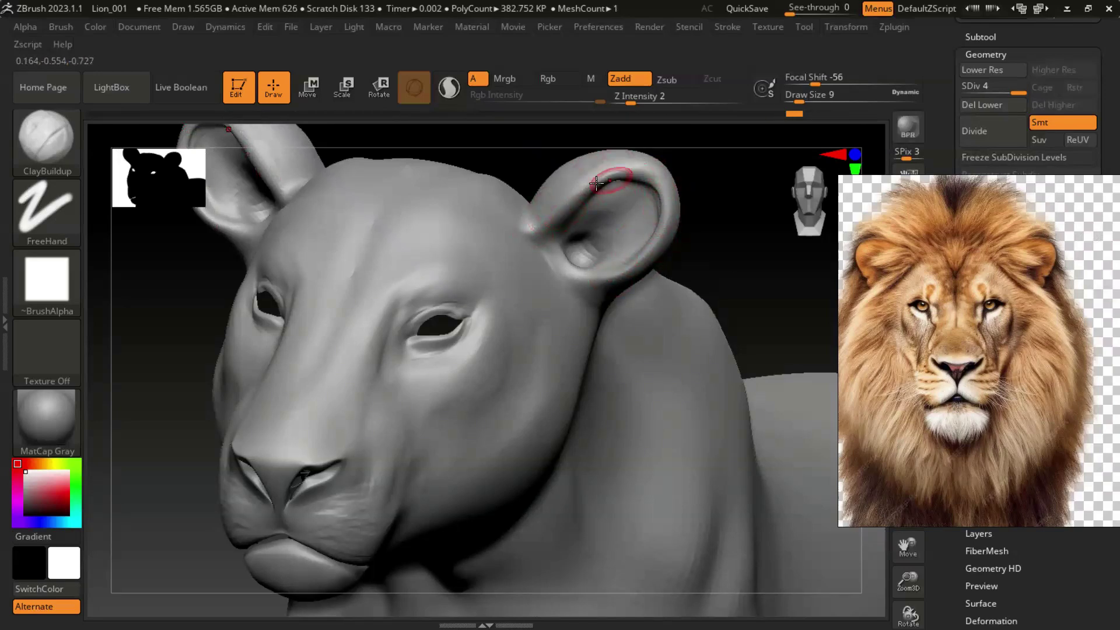
- Smooth the surface where the ear meets the cheek, ending on a close front view
{"action": "right_click_drag", "start_coordinate": [752, 237], "coordinate": [656, 163]}
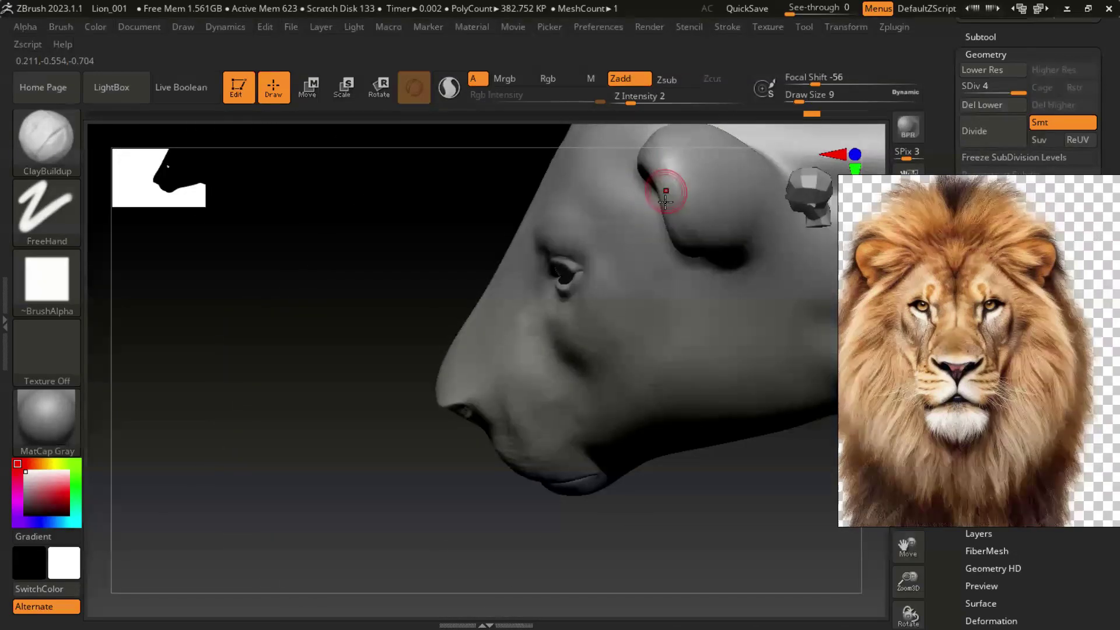
{"action": "right_click_drag", "start_coordinate": [675, 216], "coordinate": [655, 213]}
{"action": "mouse_move", "coordinate": [338, 180]}
{"action": "right_mouse_down"}
{"action": "mouse_move", "coordinate": [401, 270]}
{"action": "mouse_move", "coordinate": [675, 306]}
{"action": "right_mouse_up"}
{"action": "left_click_drag", "start_coordinate": [733, 327], "coordinate": [697, 351], "text": "shift"}
{"action": "mouse_move", "coordinate": [698, 350]}
{"action": "right_mouse_down"}
{"action": "mouse_move", "coordinate": [352, 309]}
{"action": "mouse_move", "coordinate": [295, 415]}
{"action": "mouse_move", "coordinate": [750, 350]}
{"action": "mouse_move", "coordinate": [817, 364]}
{"action": "right_mouse_up"}
{"action": "scroll", "coordinate": [986, 425], "scroll_direction": "up", "scroll_amount": 5}
- With DamStandard, carve a crease along the upper-lip line below the nose
{"action": "mouse_move", "coordinate": [700, 350]}
{"action": "right_mouse_down"}
{"action": "mouse_move", "coordinate": [756, 323]}
{"action": "mouse_move", "coordinate": [528, 254]}
{"action": "right_mouse_up"}
{"action": "key", "text": "b"}
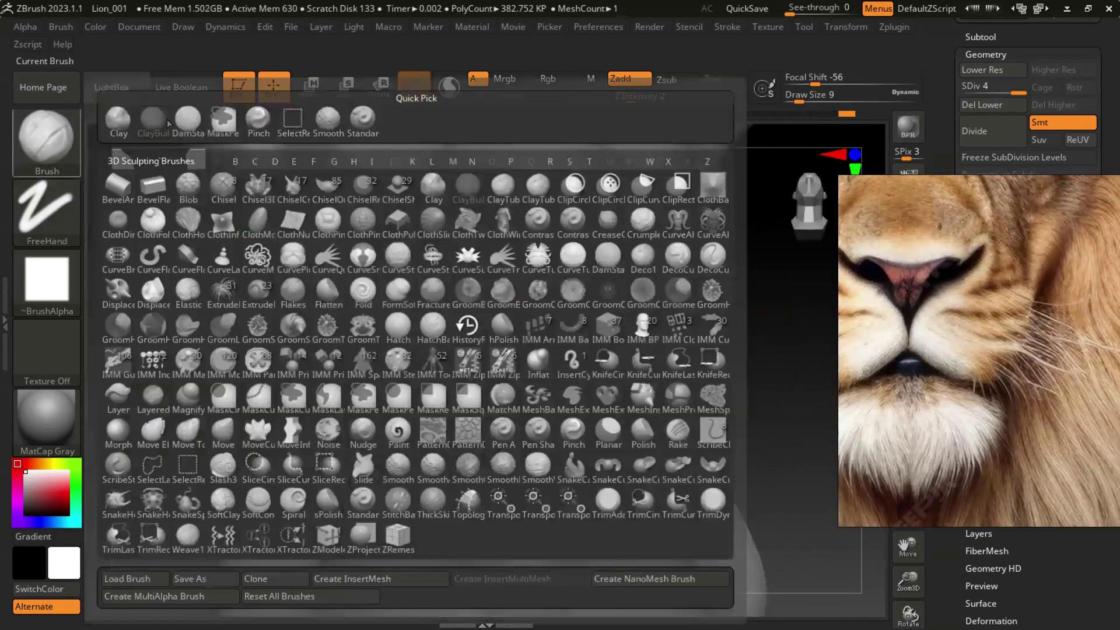
{"action": "key", "text": "d"}
{"action": "key", "text": "s"}
{"action": "left_click_drag", "start_coordinate": [529, 254], "coordinate": [571, 301]}
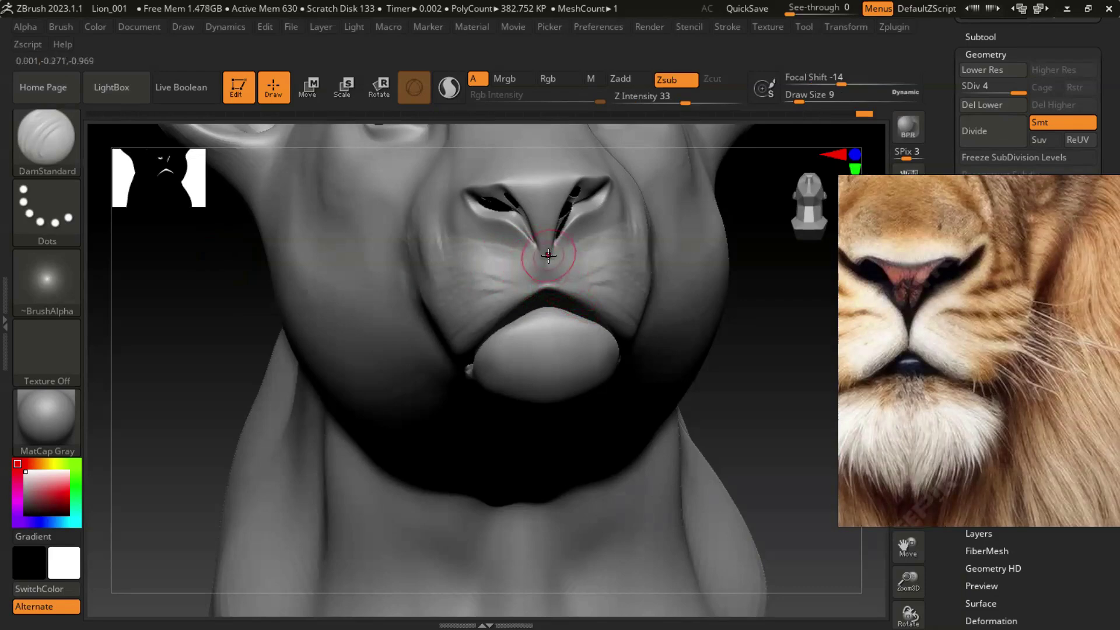
{"action": "mouse_move", "coordinate": [549, 256]}
{"action": "right_mouse_down"}
{"action": "mouse_move", "coordinate": [780, 381]}
{"action": "mouse_move", "coordinate": [579, 295]}
{"action": "right_mouse_up"}
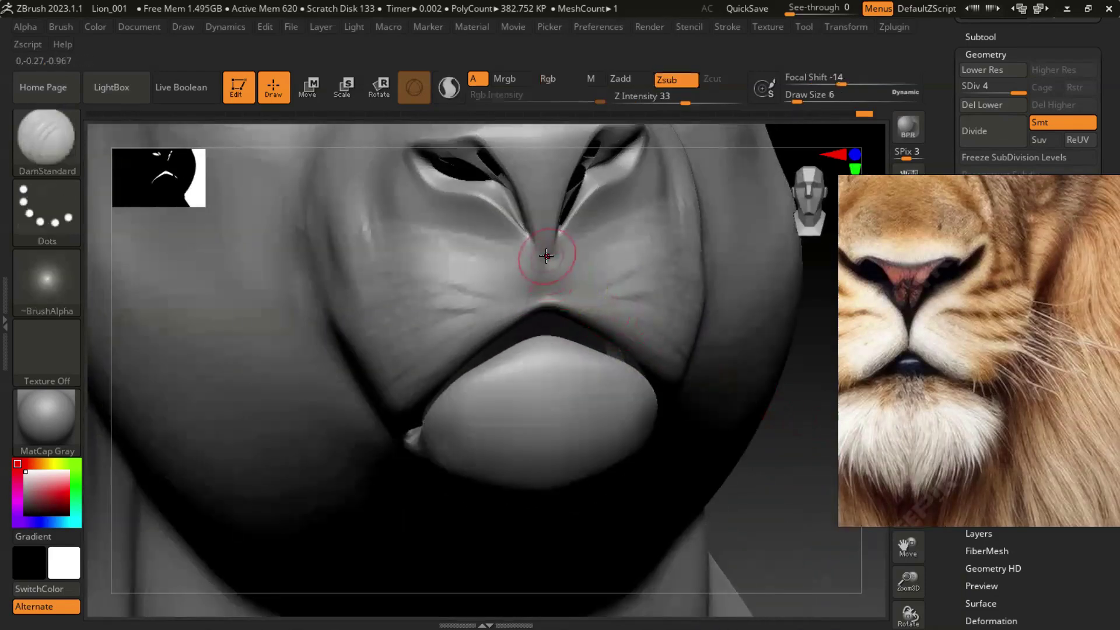
{"action": "right_click_drag", "start_coordinate": [762, 440], "coordinate": [775, 413]}
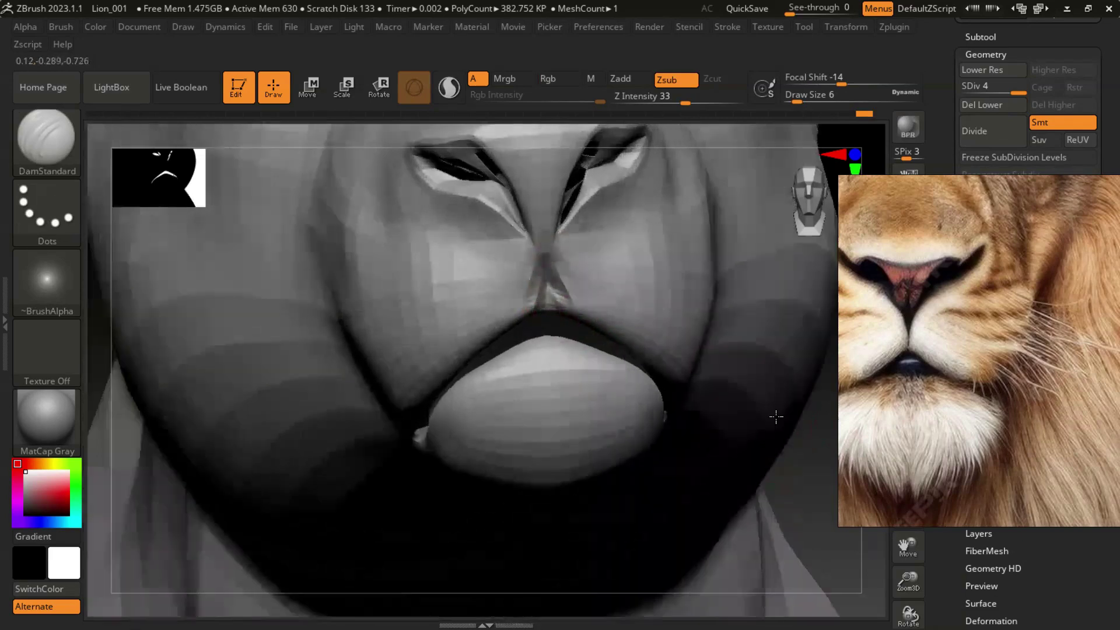
- Return to ClayBuildup, undo a stray stroke near the mouth, and centre the view on the nose
{"action": "left_click", "coordinate": [46, 140]}
{"action": "left_click", "coordinate": [143, 124]}
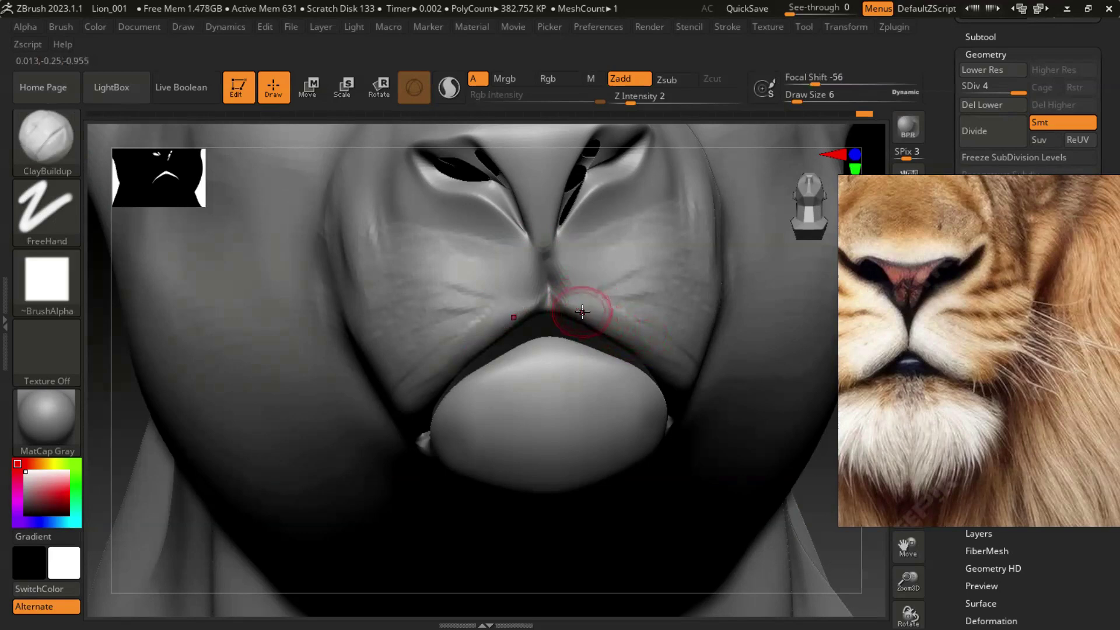
{"action": "left_click_drag", "start_coordinate": [600, 279], "coordinate": [587, 293]}
{"action": "key", "text": "ctrl+z"}
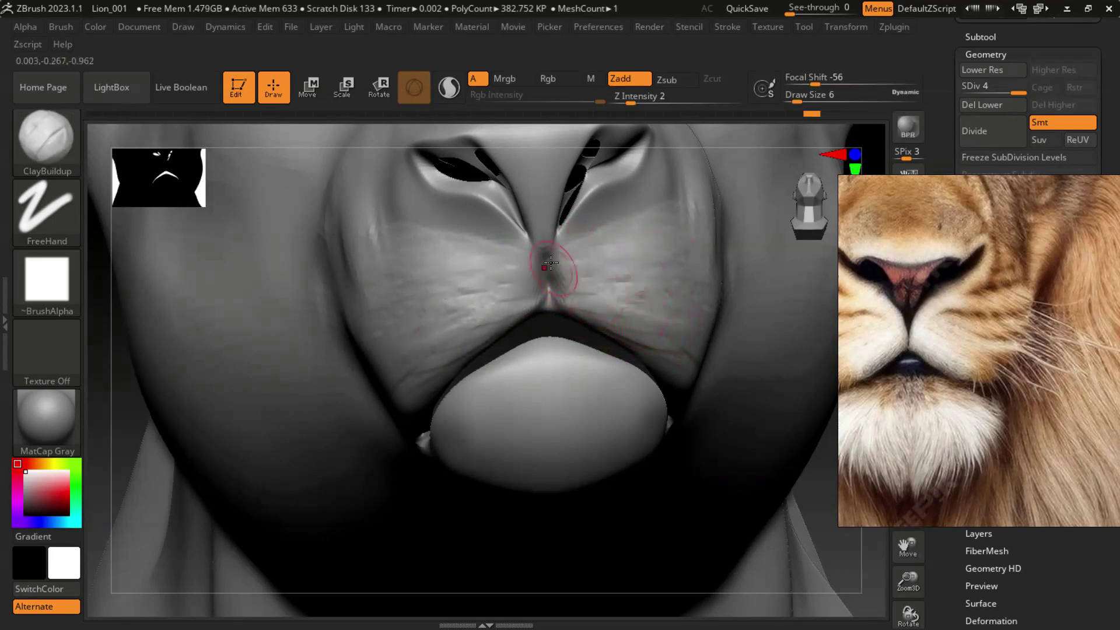
{"action": "right_click_drag", "start_coordinate": [673, 379], "coordinate": [569, 326], "text": "alt"}
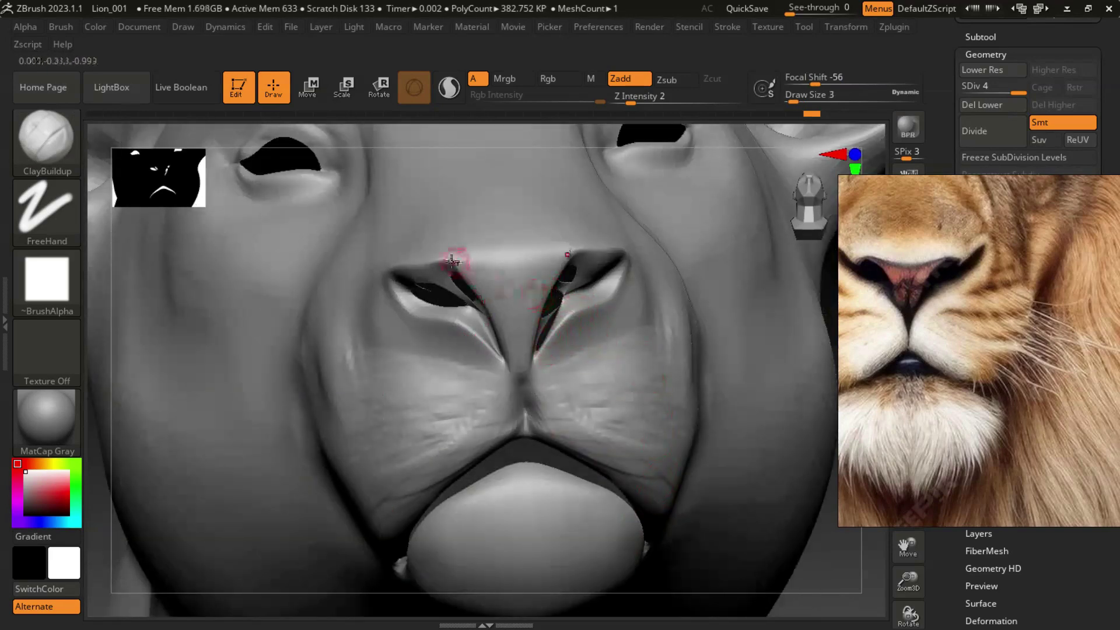
- Deepen the nostril-rim creases and build up the nose bridge with Draw Size 3 ClayBuildup strokes
{"action": "left_click_drag", "start_coordinate": [453, 258], "coordinate": [617, 247]}
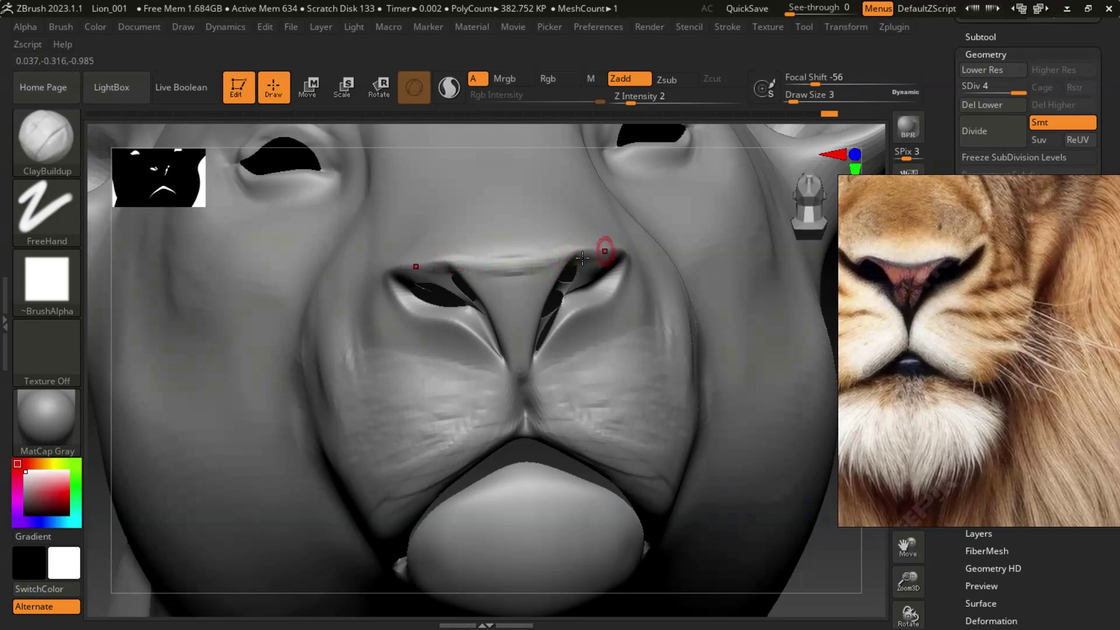
{"action": "right_click_drag", "start_coordinate": [635, 258], "coordinate": [599, 262]}
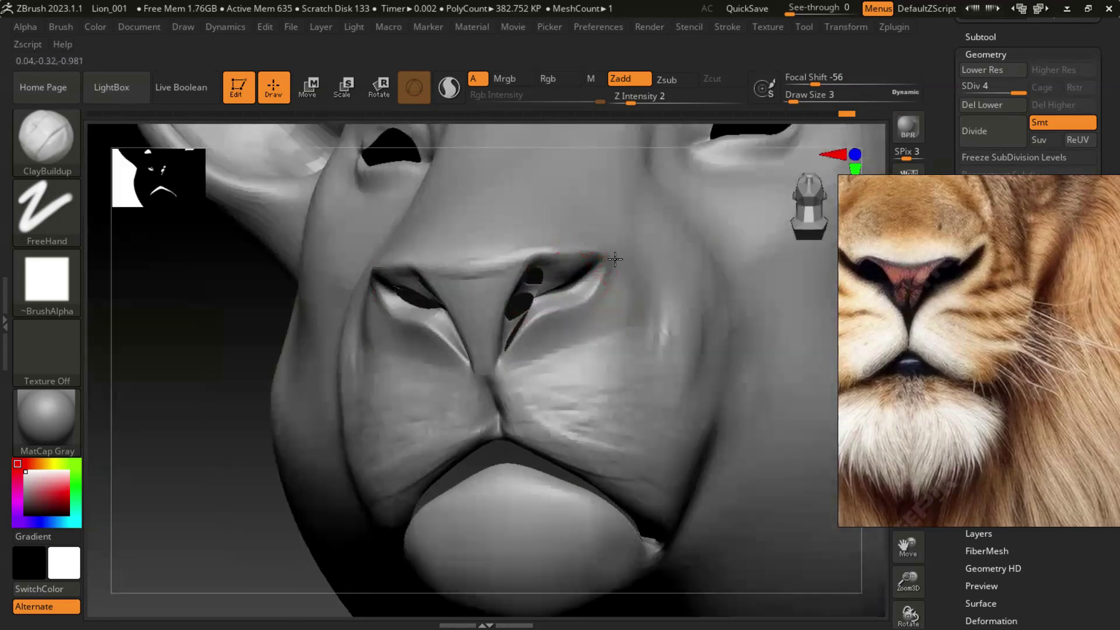
{"action": "mouse_move", "coordinate": [505, 365]}
{"action": "left_mouse_down"}
{"action": "mouse_move", "coordinate": [601, 268]}
{"action": "mouse_move", "coordinate": [592, 291]}
{"action": "left_mouse_up"}
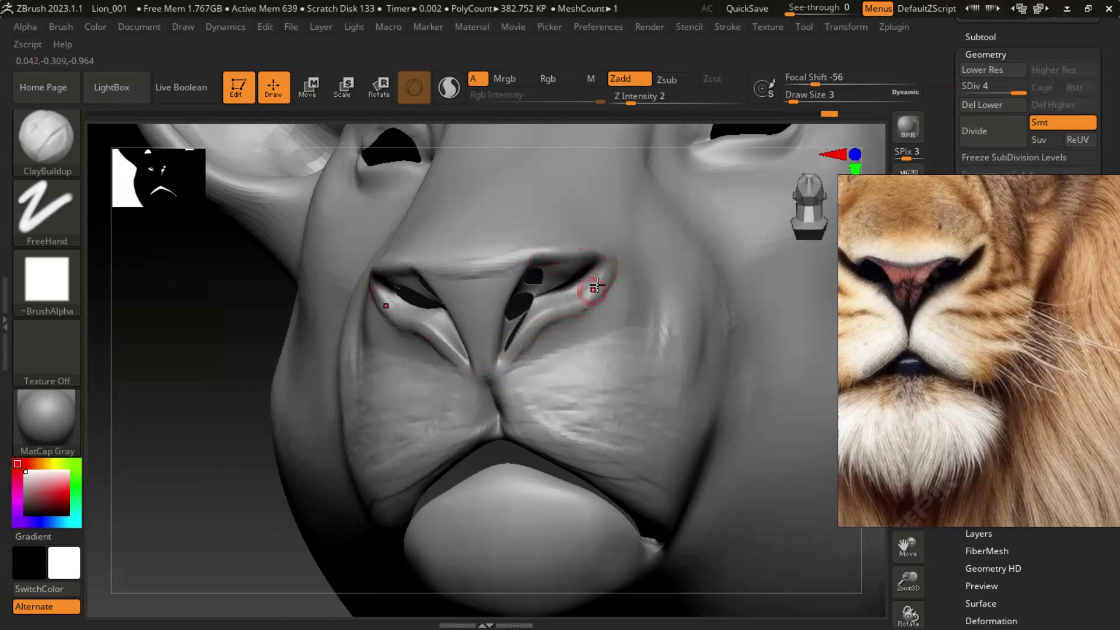
{"action": "left_click_drag", "start_coordinate": [503, 315], "coordinate": [457, 325]}
{"action": "left_click_drag", "start_coordinate": [497, 293], "coordinate": [449, 280]}
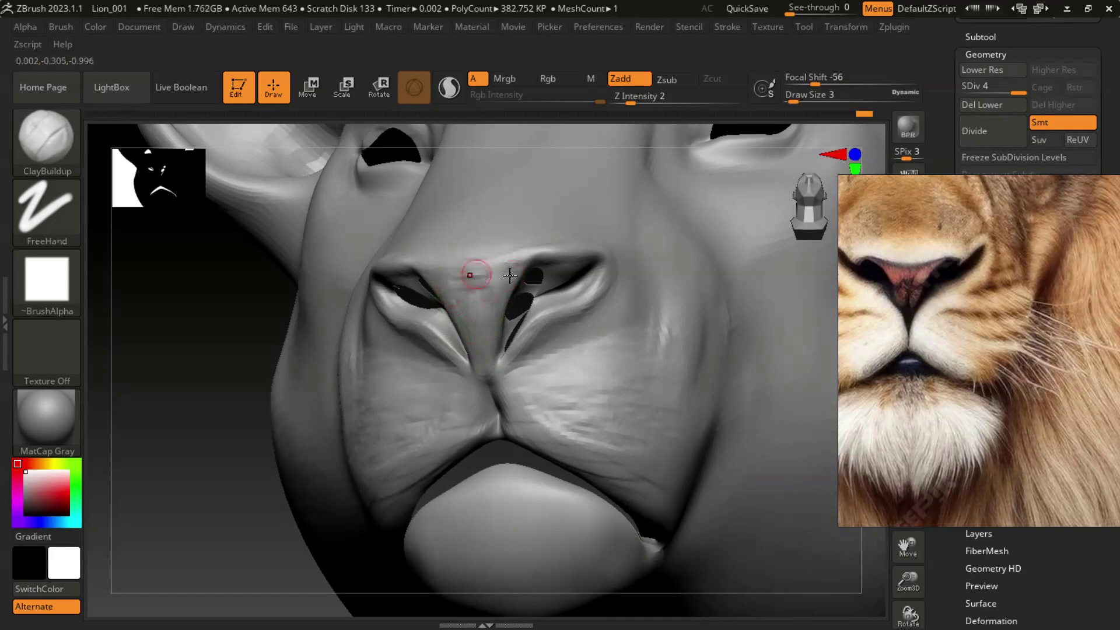
{"action": "left_click_drag", "start_coordinate": [545, 317], "coordinate": [507, 359]}
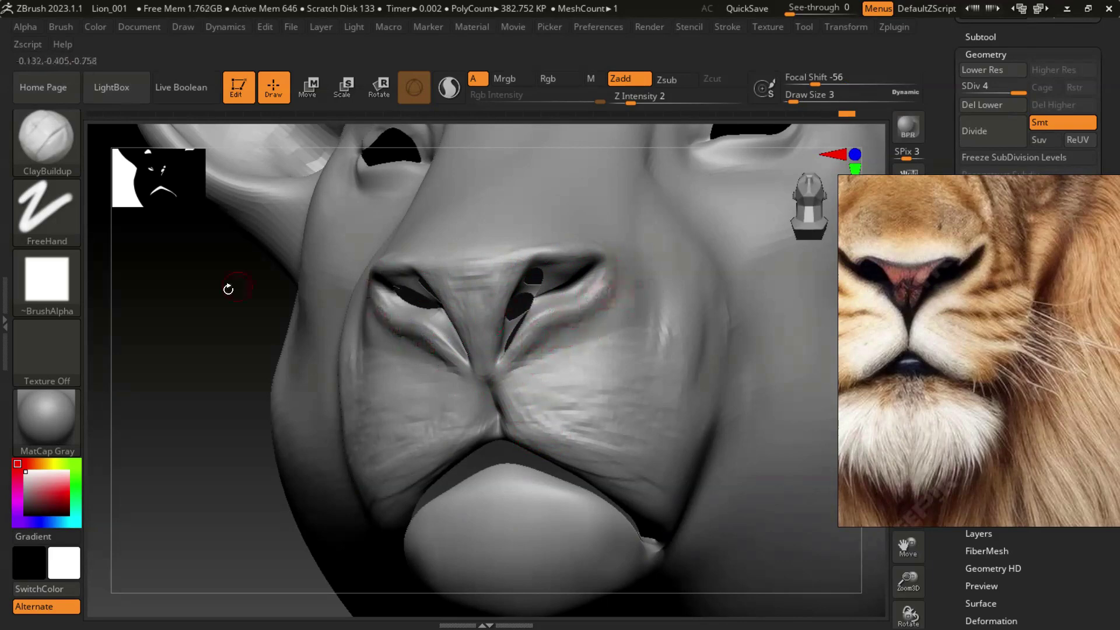
{"action": "left_click_drag", "start_coordinate": [227, 288], "coordinate": [527, 337]}
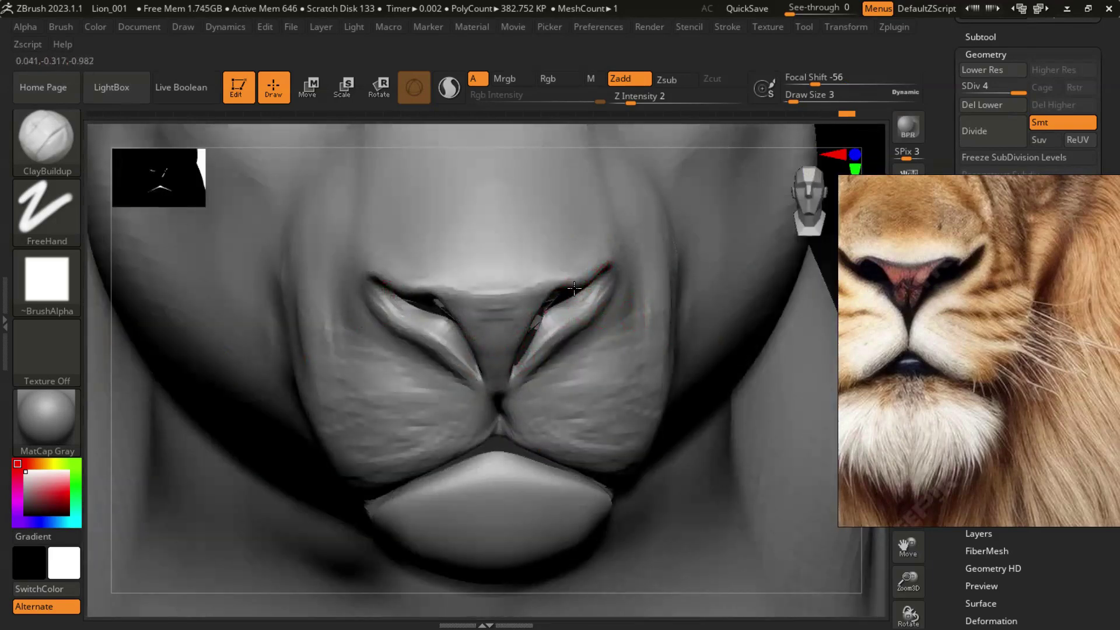
- Build up the crease at the upper right nostril and smooth the area beside the lip
{"action": "mouse_move", "coordinate": [583, 278]}
{"action": "left_mouse_down"}
{"action": "mouse_move", "coordinate": [585, 331]}
{"action": "mouse_move", "coordinate": [617, 294]}
{"action": "left_mouse_up"}
{"action": "right_click_drag", "start_coordinate": [618, 460], "coordinate": [501, 394]}
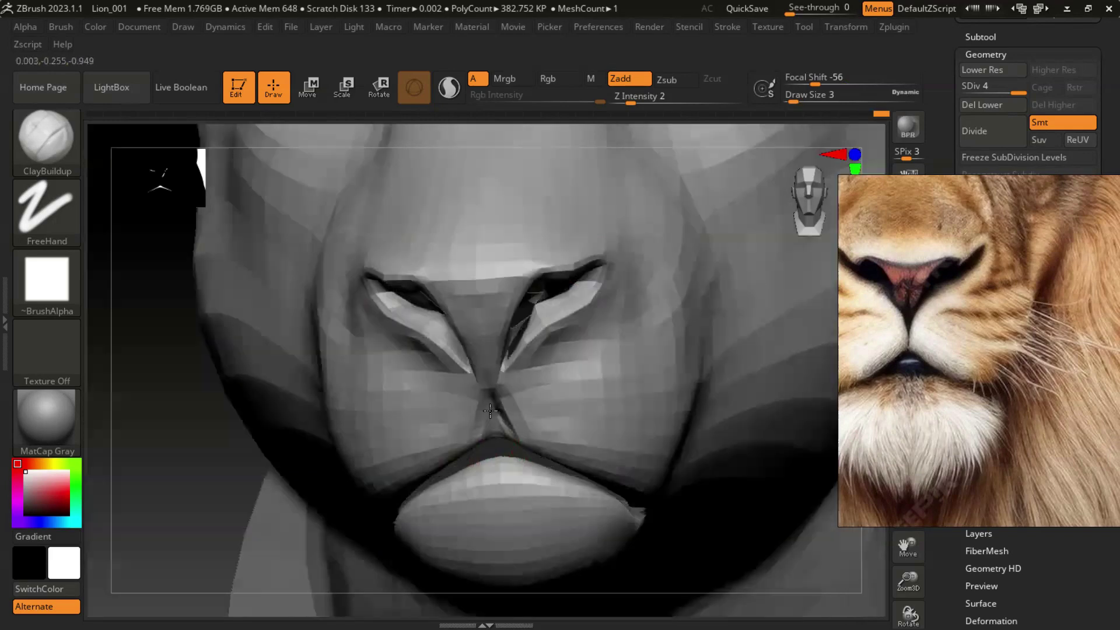
{"action": "key", "text": "shift"}
{"action": "left_click_drag", "start_coordinate": [496, 443], "coordinate": [435, 405]}
{"action": "right_click_drag", "start_coordinate": [523, 462], "coordinate": [484, 397]}
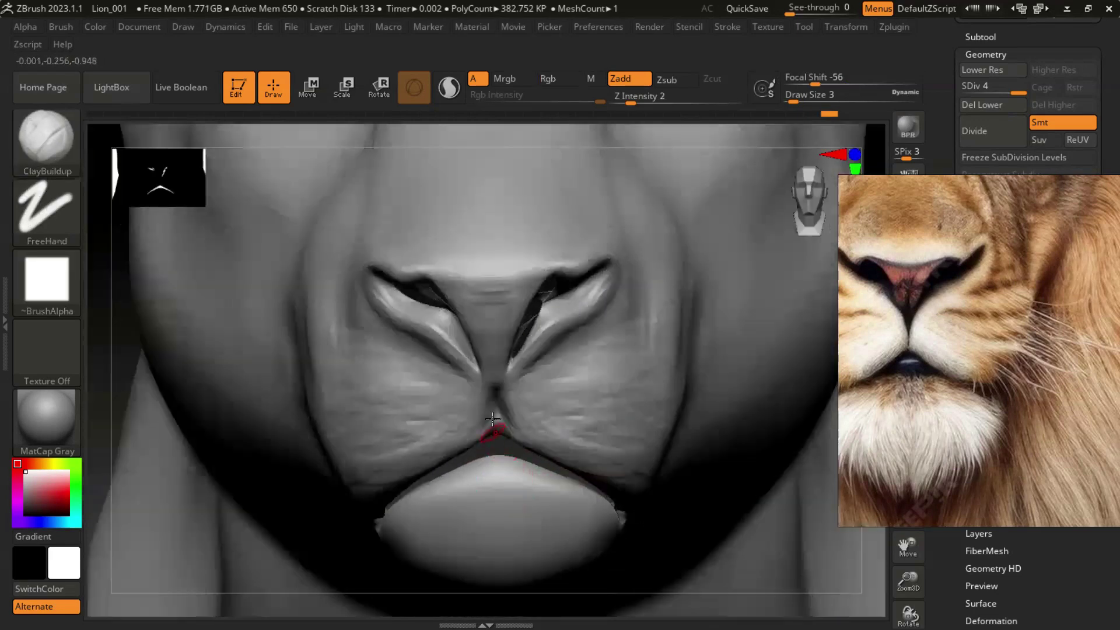
- Sharpen the groove below the nose with Pinch, then return to ClayBuildup at Draw Size 5
{"action": "key", "text": "b"}
{"action": "key", "text": "p"}
{"action": "key", "text": "i"}
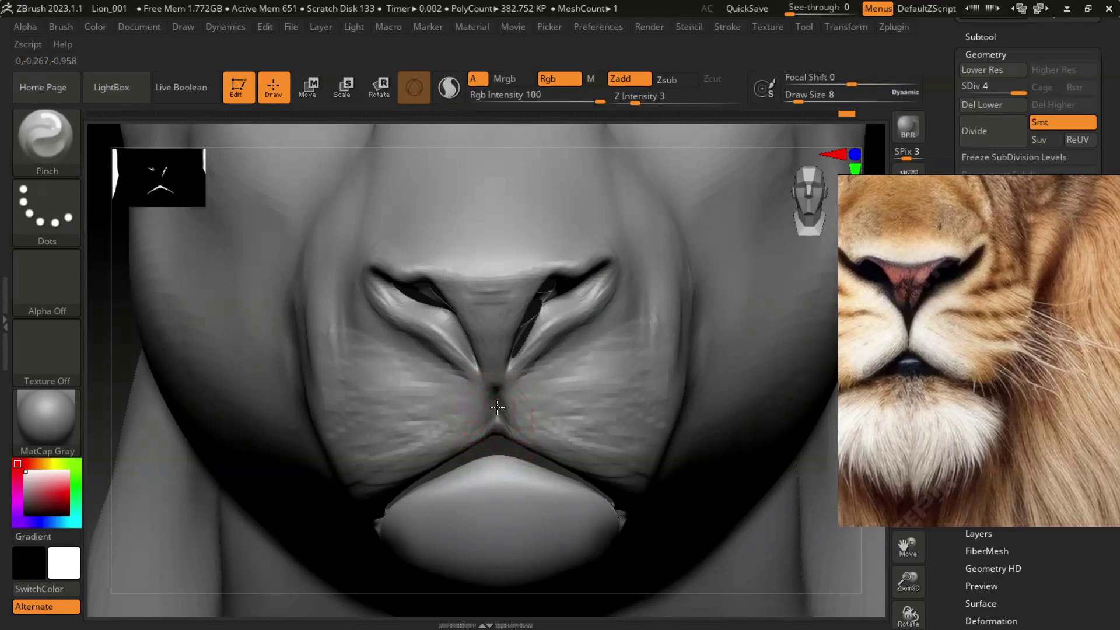
{"action": "key", "text": "b"}
{"action": "left_click", "coordinate": [155, 131]}
{"action": "mouse_move", "coordinate": [631, 506]}
{"action": "right_mouse_down"}
{"action": "mouse_move", "coordinate": [362, 379]}
{"action": "mouse_move", "coordinate": [262, 313]}
{"action": "right_mouse_up"}
{"action": "key", "text": "b"}
{"action": "key", "text": "Escape"}
{"action": "key", "text": "bracketleft"}
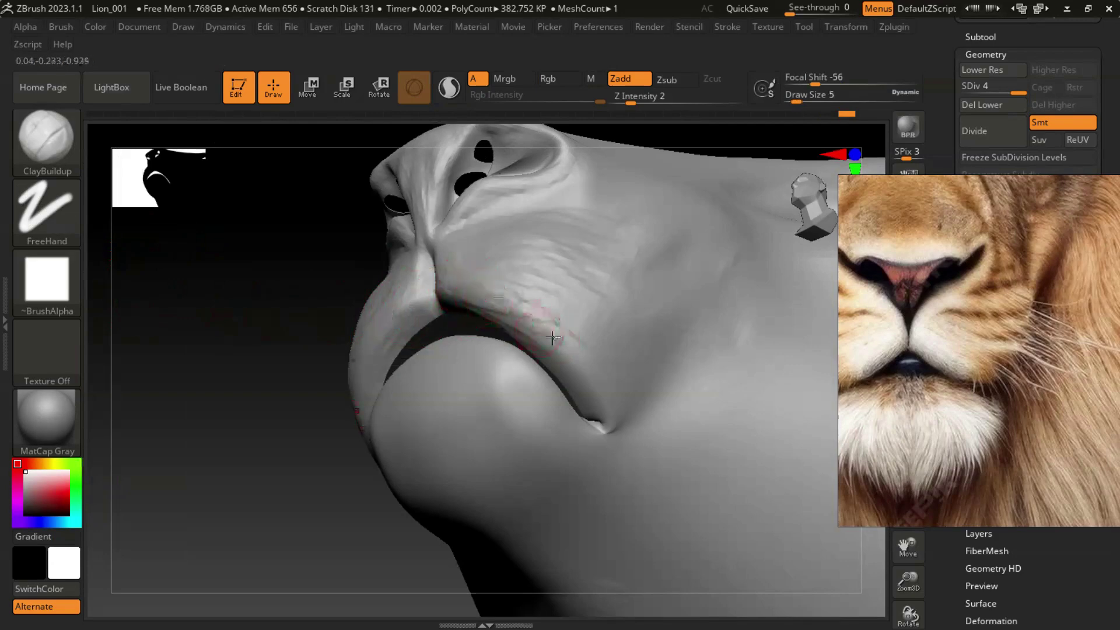
- Add clay marks on the cheek above the lip and smooth the crease there
{"action": "right_click_drag", "start_coordinate": [587, 400], "coordinate": [263, 362]}
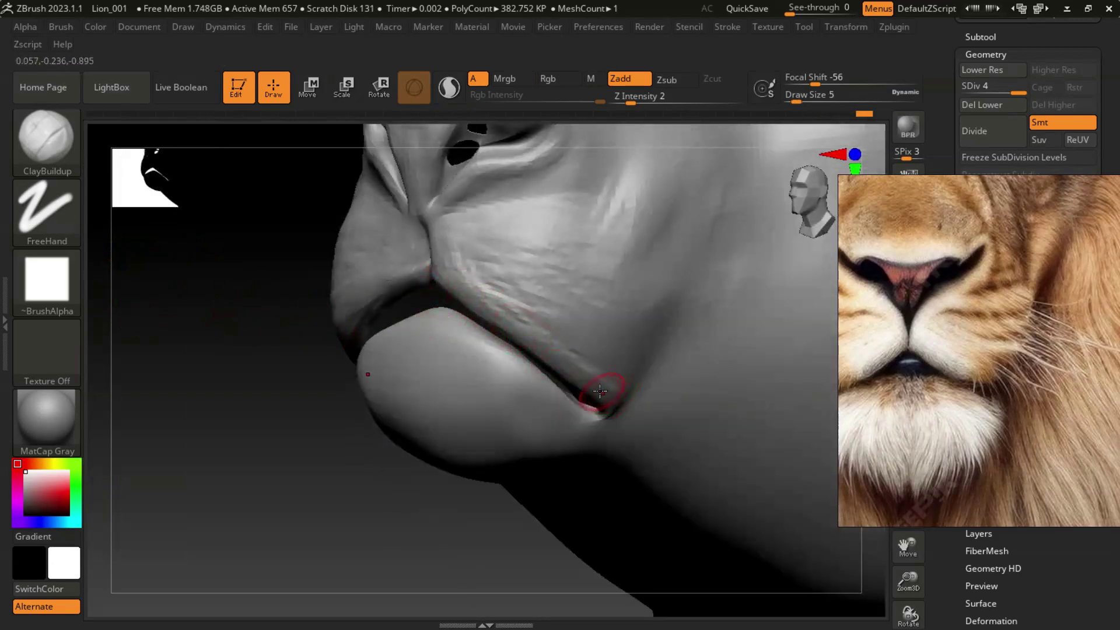
{"action": "left_click_drag", "start_coordinate": [571, 350], "coordinate": [485, 268]}
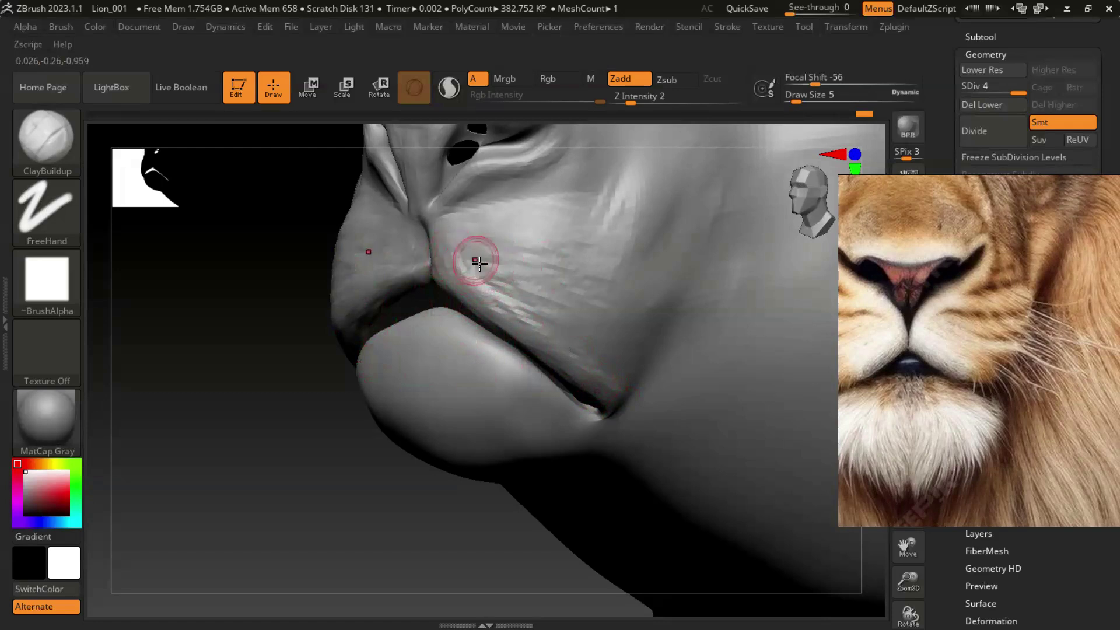
{"action": "key", "text": "shift"}
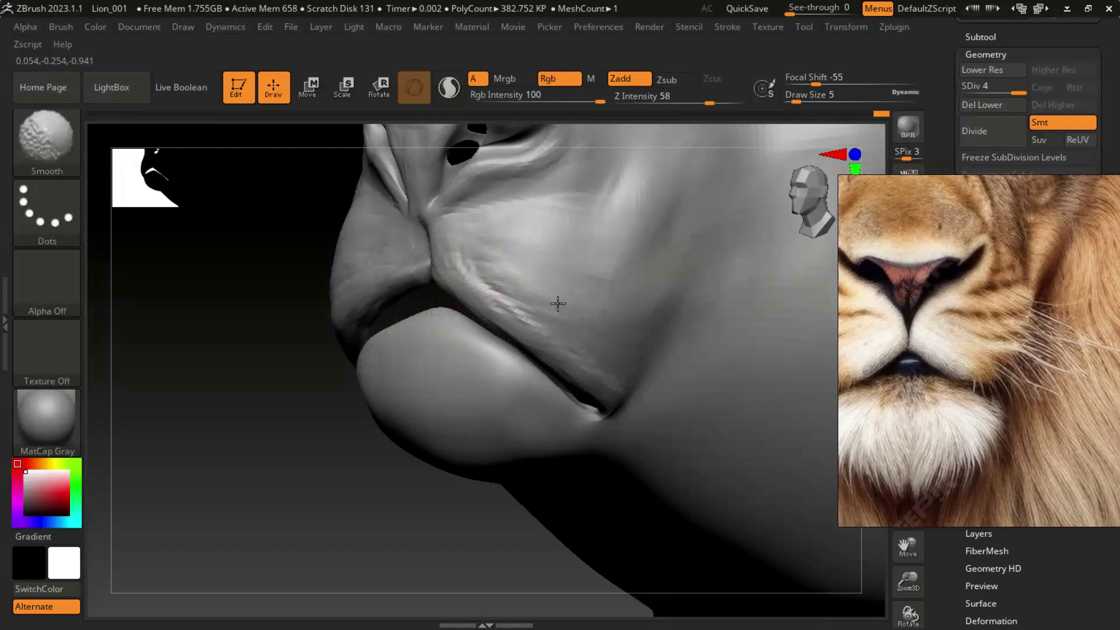
{"action": "left_click_drag", "start_coordinate": [454, 273], "coordinate": [438, 251], "text": "shift"}
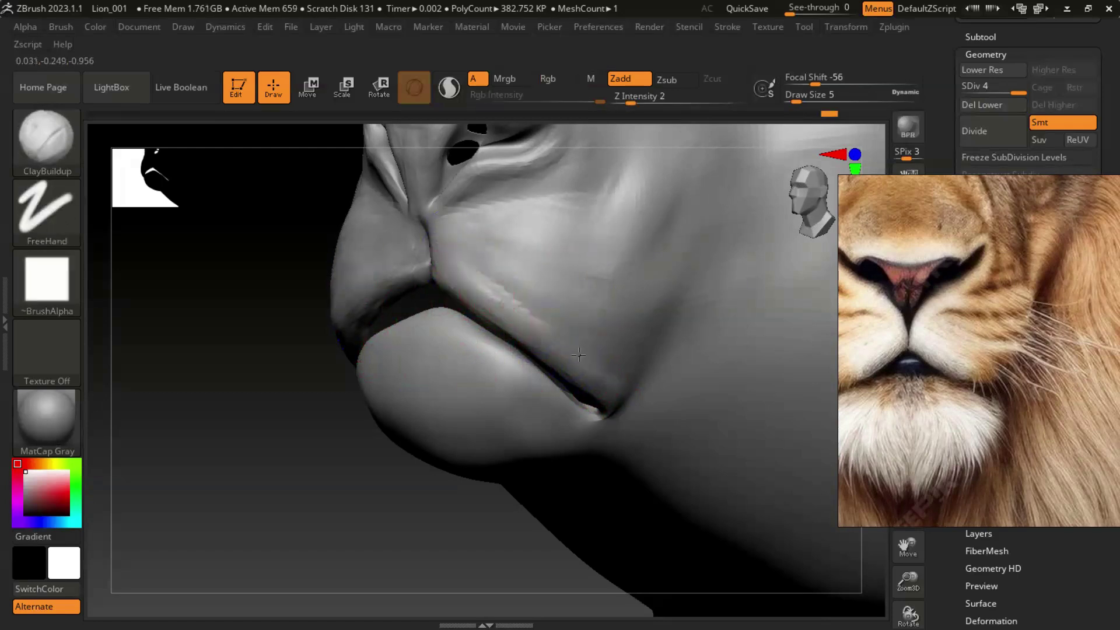
{"action": "key", "text": "shift"}
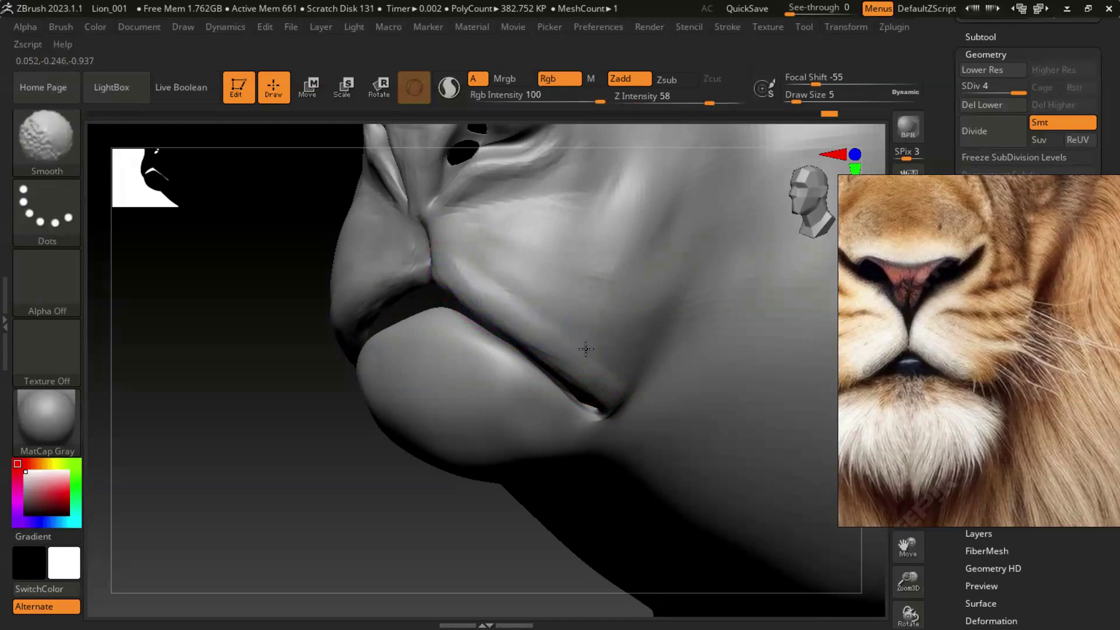
- Smooth the chin crease below the lip and check the muzzle from the front
{"action": "right_click_drag", "start_coordinate": [554, 369], "coordinate": [599, 435]}
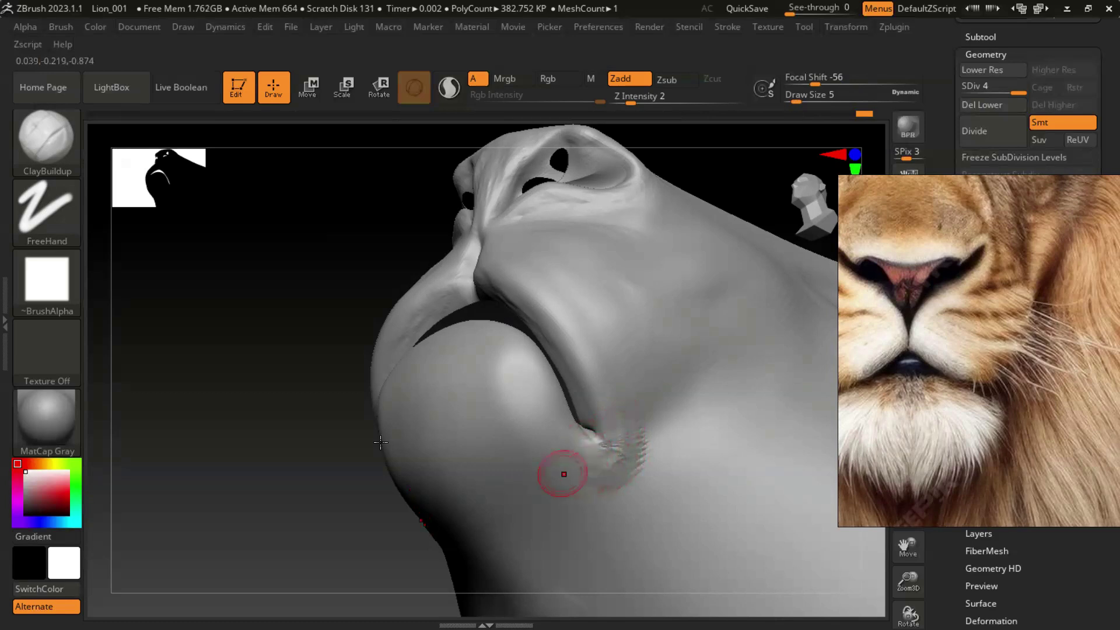
{"action": "right_click_drag", "start_coordinate": [565, 467], "coordinate": [589, 449]}
{"action": "left_click_drag", "start_coordinate": [624, 470], "coordinate": [610, 434], "text": "shift"}
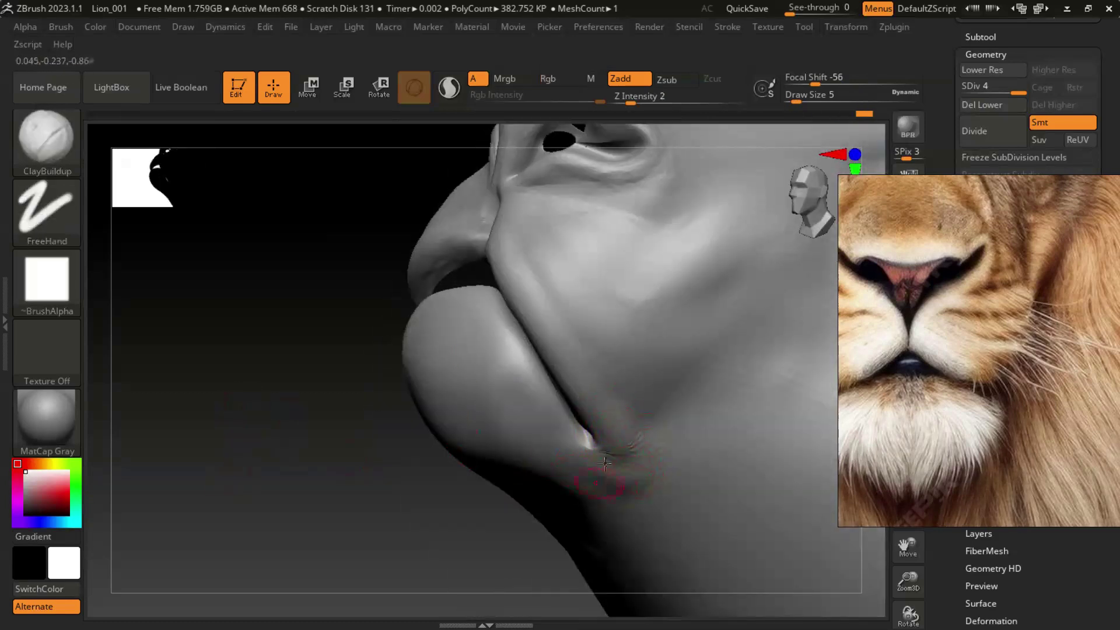
{"action": "right_click_drag", "start_coordinate": [654, 457], "coordinate": [357, 425]}
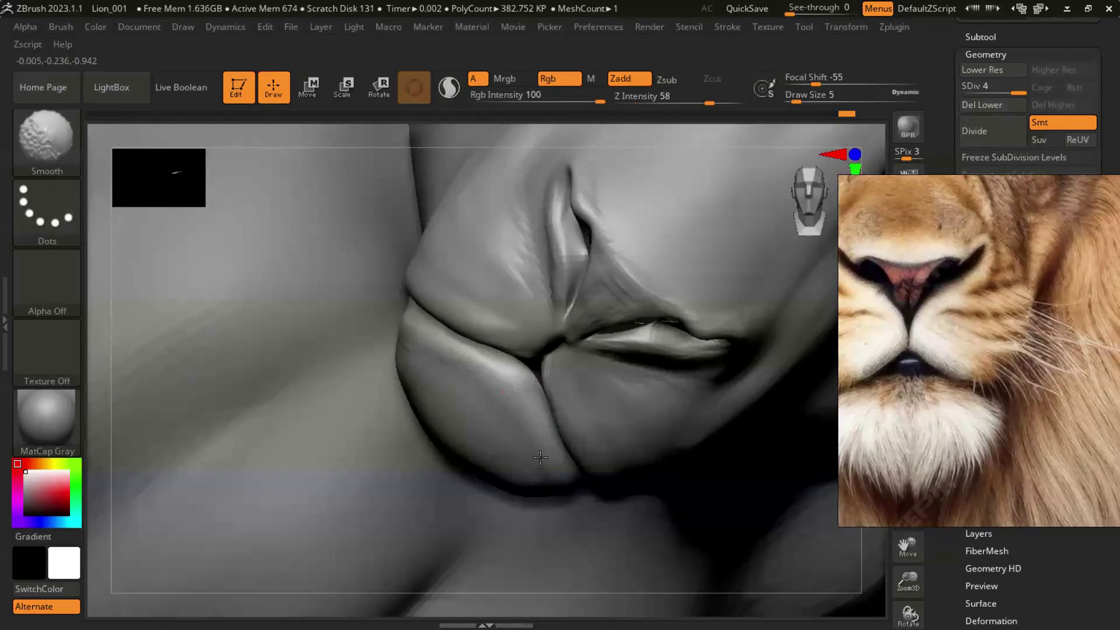
{"action": "key", "text": "shift"}
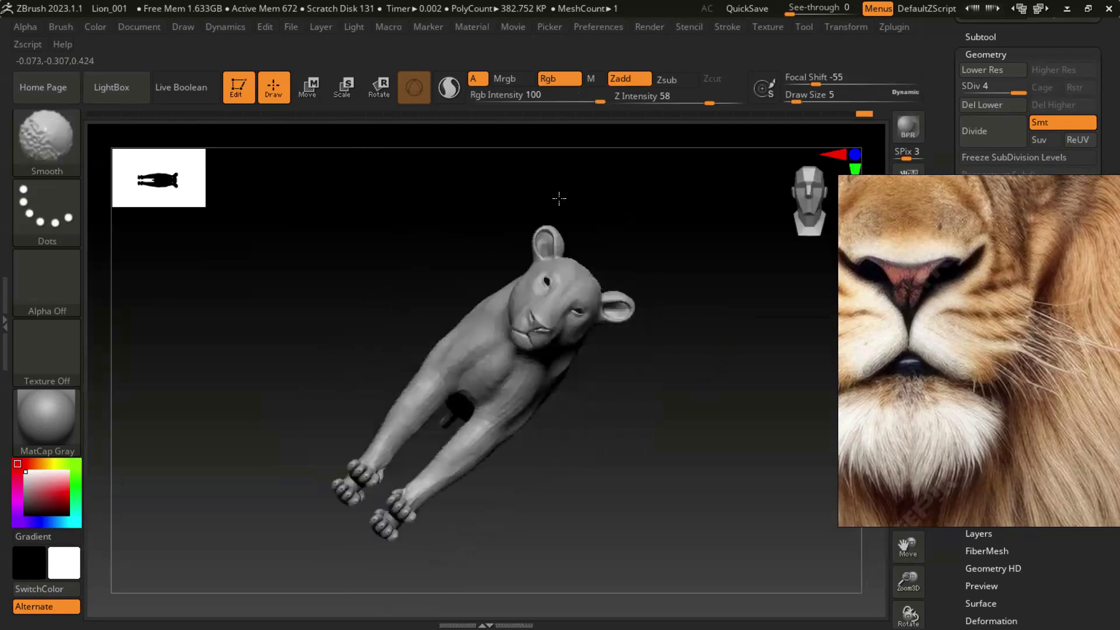
{"action": "mouse_move", "coordinate": [559, 198]}
{"action": "left_mouse_down", "text": "shift"}
{"action": "mouse_move", "coordinate": [646, 368]}
{"action": "mouse_move", "coordinate": [740, 431]}
{"action": "left_mouse_up", "text": "shift"}
{"action": "mouse_move", "coordinate": [708, 392]}
{"action": "left_mouse_down", "text": "alt"}
{"action": "mouse_move", "coordinate": [725, 311]}
{"action": "mouse_move", "coordinate": [608, 252]}
{"action": "left_mouse_up", "text": "alt"}
{"action": "scroll", "coordinate": [1046, 382], "scroll_direction": "down", "scroll_amount": 3}
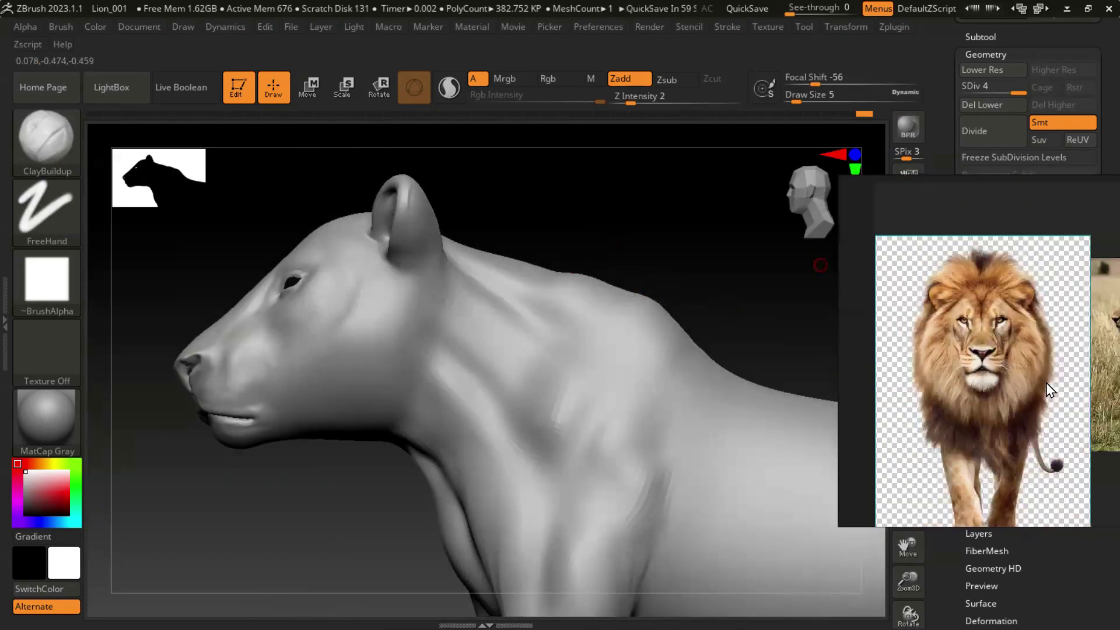
- Raise Draw Size to 25, show the side-view grassland lion reference, and frame the jaw and neck
{"action": "left_click_drag", "start_coordinate": [587, 234], "coordinate": [572, 230]}
{"action": "left_click_drag", "start_coordinate": [1057, 333], "coordinate": [894, 370]}
{"action": "middle_click_drag", "start_coordinate": [1014, 357], "coordinate": [884, 384]}
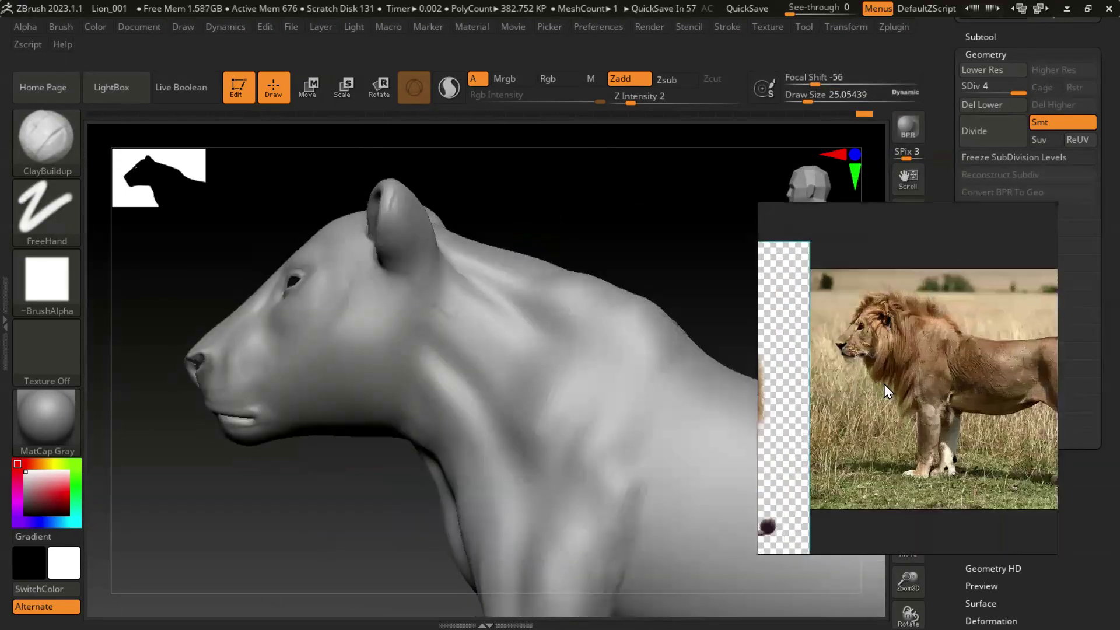
{"action": "scroll", "coordinate": [878, 373], "scroll_direction": "up", "scroll_amount": 4}
{"action": "mouse_move", "coordinate": [327, 460]}
{"action": "left_mouse_down", "text": "alt"}
{"action": "mouse_move", "coordinate": [310, 456]}
{"action": "mouse_move", "coordinate": [375, 300]}
{"action": "left_mouse_up", "text": "alt"}
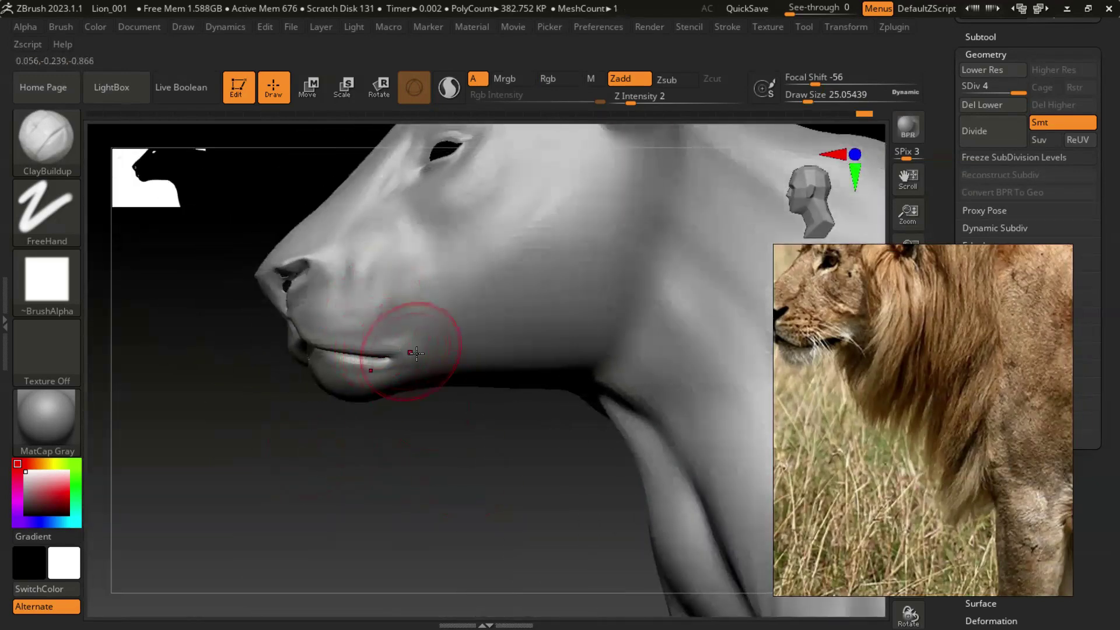
{"action": "left_click", "coordinate": [44, 143]}
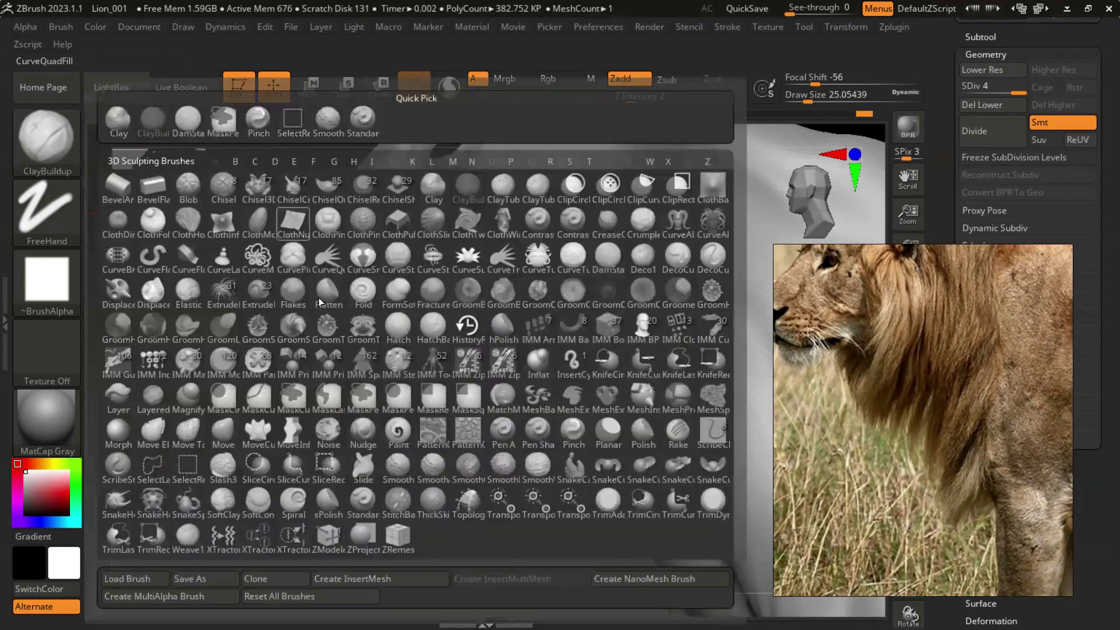
- Pull the lower lip down and fuller along the jaw with the Move brush
{"action": "key", "text": "m"}
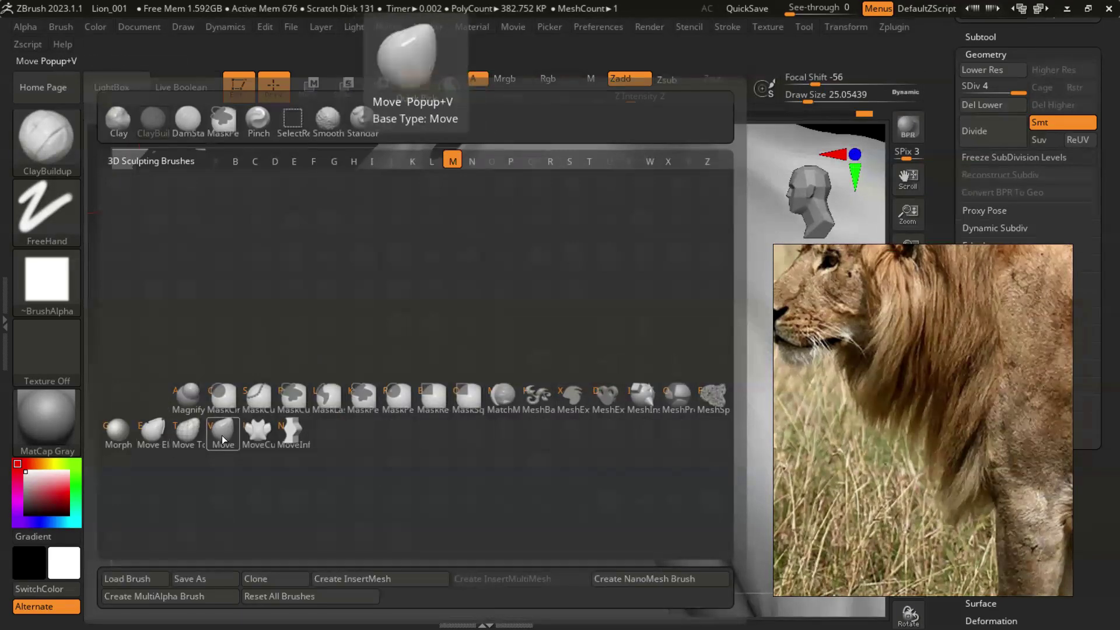
{"action": "left_click", "coordinate": [223, 433]}
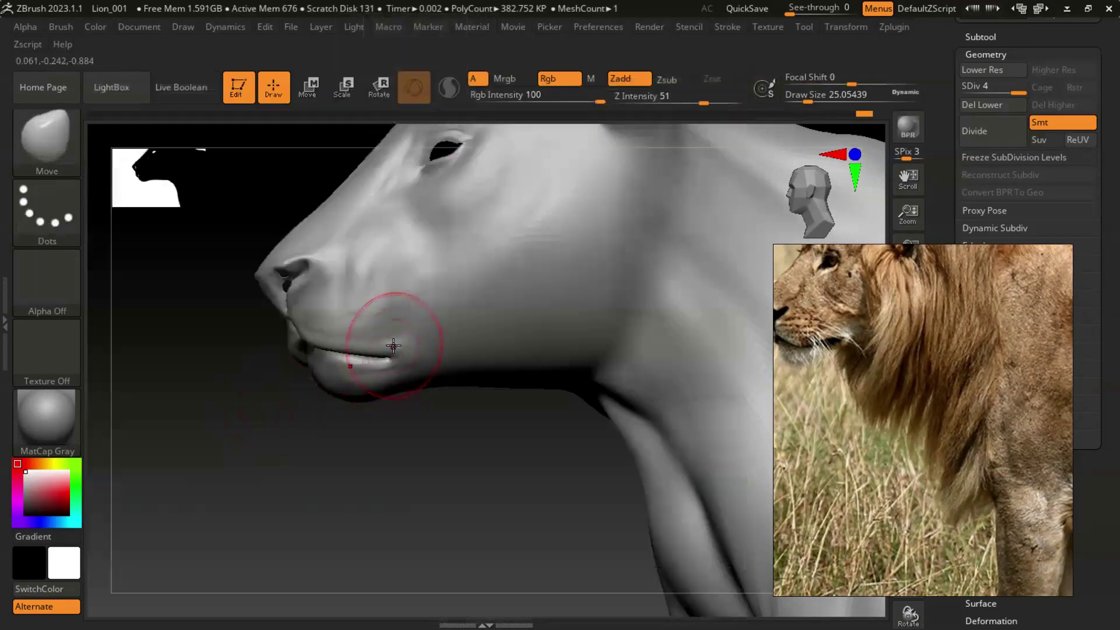
{"action": "left_click_drag", "start_coordinate": [388, 364], "coordinate": [350, 350]}
{"action": "mouse_move", "coordinate": [465, 369]}
{"action": "left_mouse_down"}
{"action": "mouse_move", "coordinate": [498, 446]}
{"action": "mouse_move", "coordinate": [400, 445]}
{"action": "left_mouse_up"}
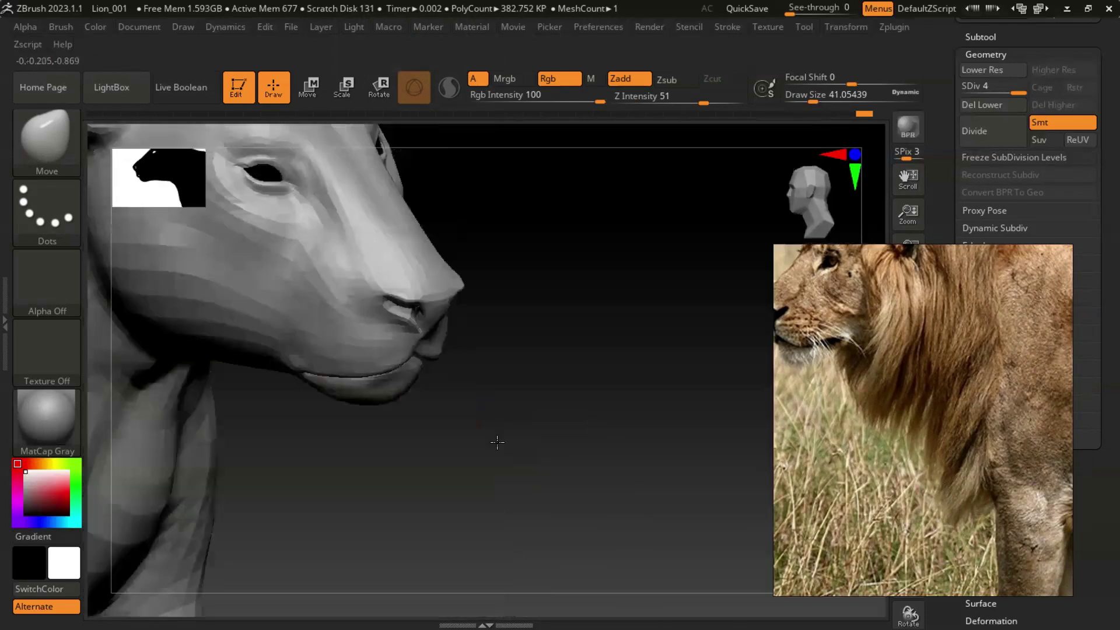
{"action": "mouse_move", "coordinate": [497, 442]}
{"action": "left_mouse_down"}
{"action": "mouse_move", "coordinate": [414, 423]}
{"action": "mouse_move", "coordinate": [522, 430]}
{"action": "mouse_move", "coordinate": [432, 398]}
{"action": "left_mouse_up"}
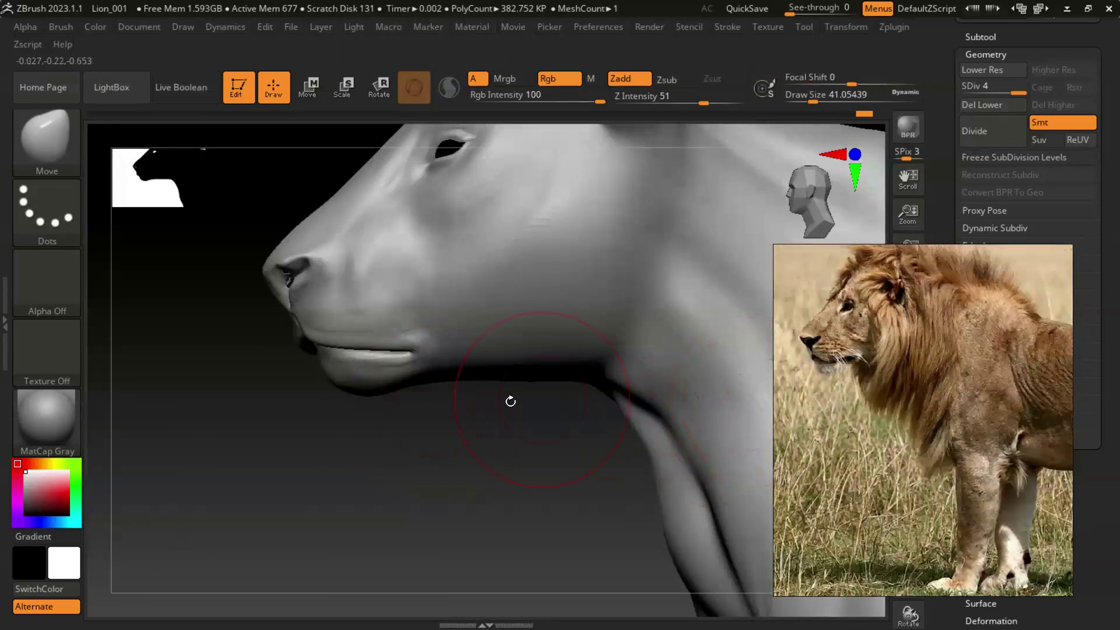
{"action": "left_click_drag", "start_coordinate": [450, 434], "coordinate": [537, 262]}
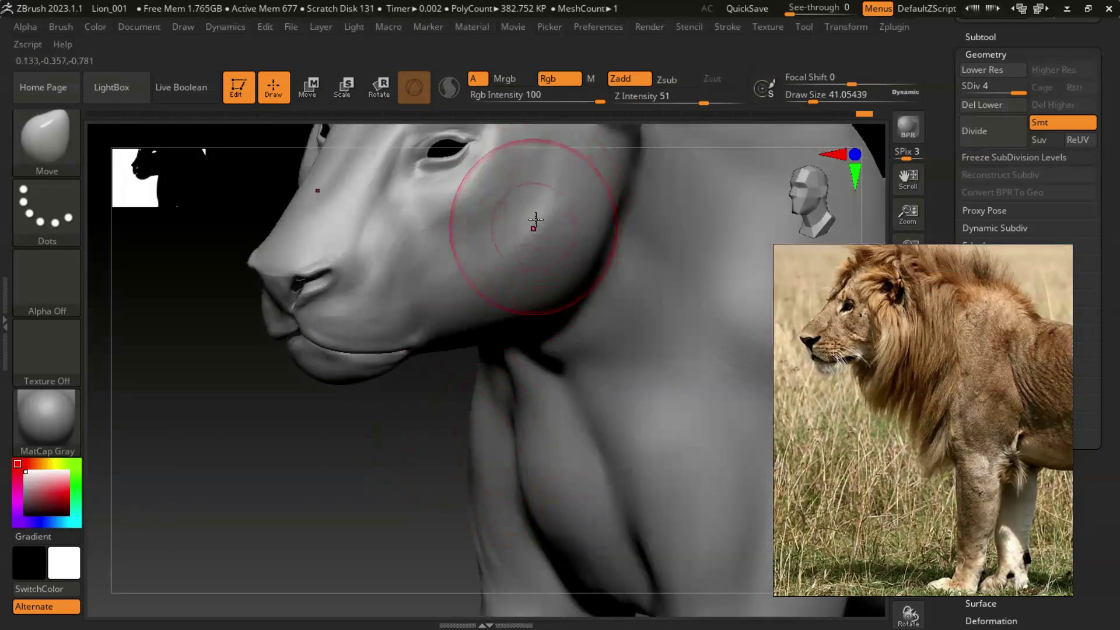
{"action": "mouse_move", "coordinate": [457, 405]}
{"action": "left_mouse_down"}
{"action": "mouse_move", "coordinate": [538, 268]}
{"action": "mouse_move", "coordinate": [408, 350]}
{"action": "left_mouse_up"}
- Return to ClayBuildup at a smaller Draw Size of 9 for lip detail
{"action": "left_click", "coordinate": [47, 140]}
{"action": "left_click", "coordinate": [150, 123]}
{"action": "key", "text": "bracketleft"}
{"action": "key", "text": "bracketleft"}
{"action": "key", "text": "bracketleft"}
{"action": "mouse_move", "coordinate": [450, 395]}
{"action": "left_mouse_down"}
{"action": "mouse_move", "coordinate": [288, 508]}
{"action": "mouse_move", "coordinate": [362, 420]}
{"action": "mouse_move", "coordinate": [406, 280]}
{"action": "left_mouse_up"}
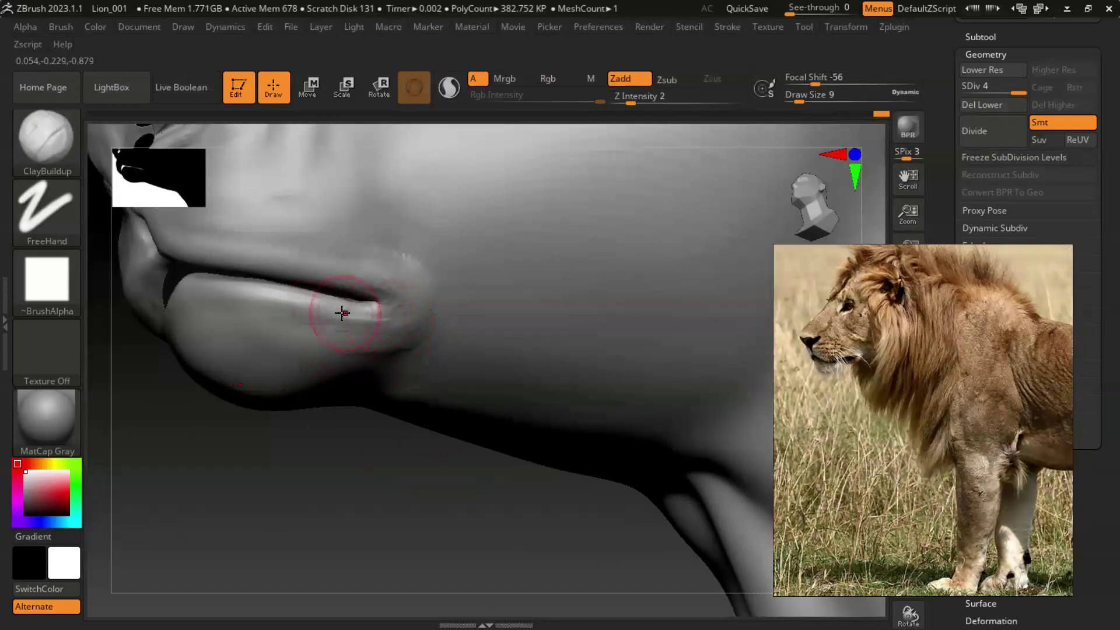
- Reshape and soften the lip corner and define the upper-lip edge
{"action": "left_click_drag", "start_coordinate": [425, 295], "coordinate": [406, 264], "text": "shift"}
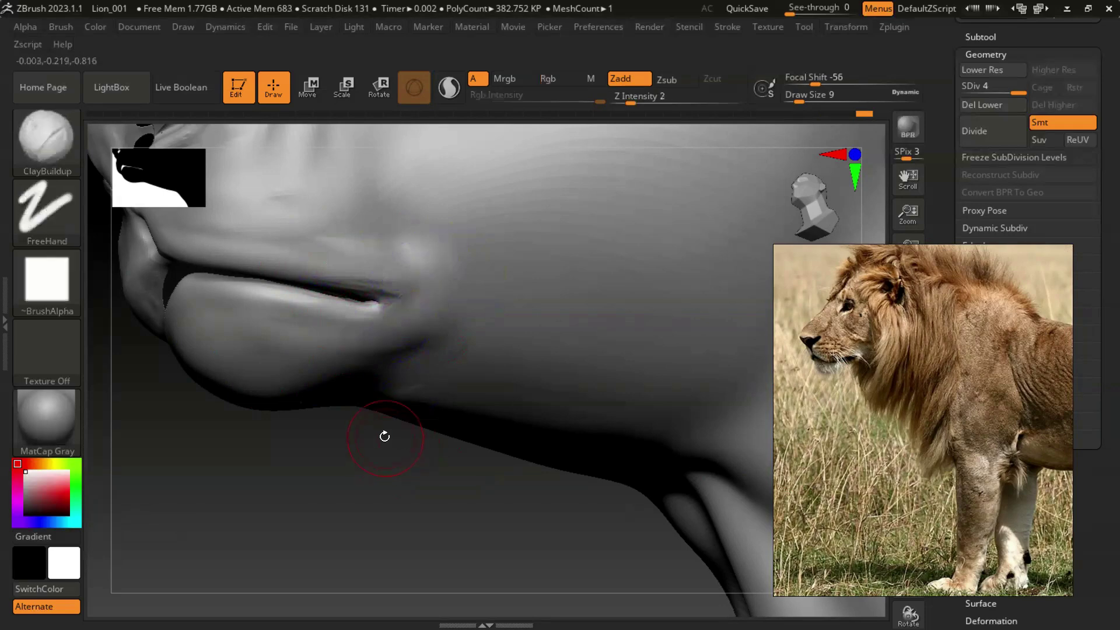
{"action": "left_click_drag", "start_coordinate": [383, 438], "coordinate": [400, 313]}
{"action": "left_click_drag", "start_coordinate": [437, 277], "coordinate": [470, 300]}
{"action": "left_click_drag", "start_coordinate": [443, 339], "coordinate": [430, 355], "text": "shift"}
{"action": "mouse_move", "coordinate": [427, 291]}
{"action": "left_mouse_down"}
{"action": "mouse_move", "coordinate": [462, 295]}
{"action": "mouse_move", "coordinate": [475, 396]}
{"action": "mouse_move", "coordinate": [509, 385]}
{"action": "mouse_move", "coordinate": [397, 379]}
{"action": "left_mouse_up"}
{"action": "mouse_move", "coordinate": [396, 379]}
{"action": "left_mouse_down", "text": "shift"}
{"action": "mouse_move", "coordinate": [350, 342]}
{"action": "mouse_move", "coordinate": [408, 387]}
{"action": "mouse_move", "coordinate": [404, 402]}
{"action": "left_mouse_up", "text": "shift"}
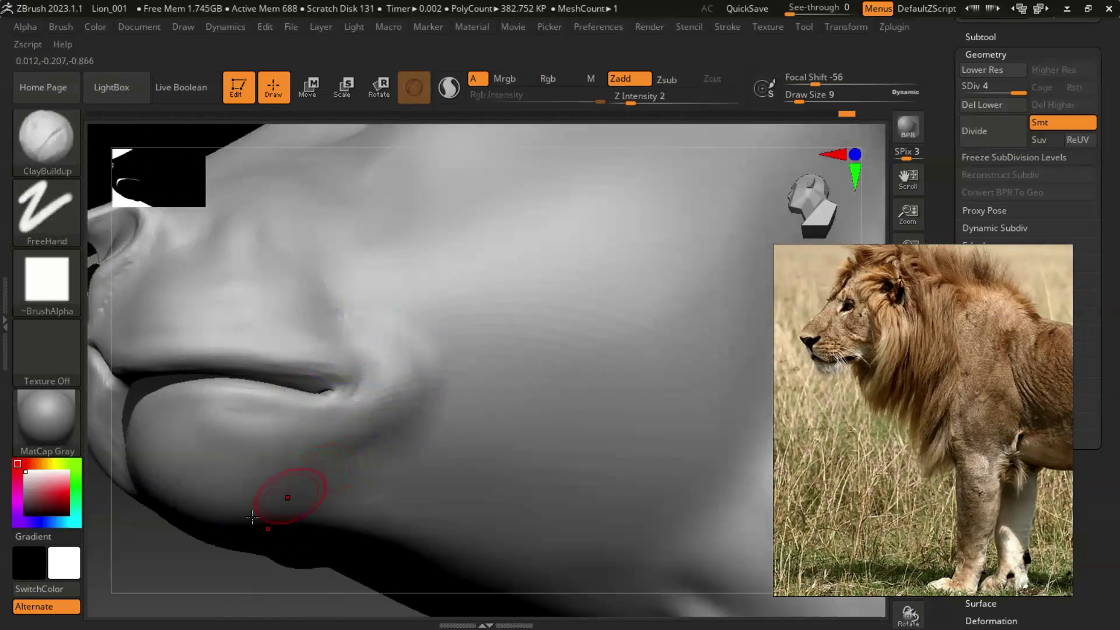
{"action": "left_click_drag", "start_coordinate": [287, 500], "coordinate": [385, 521]}
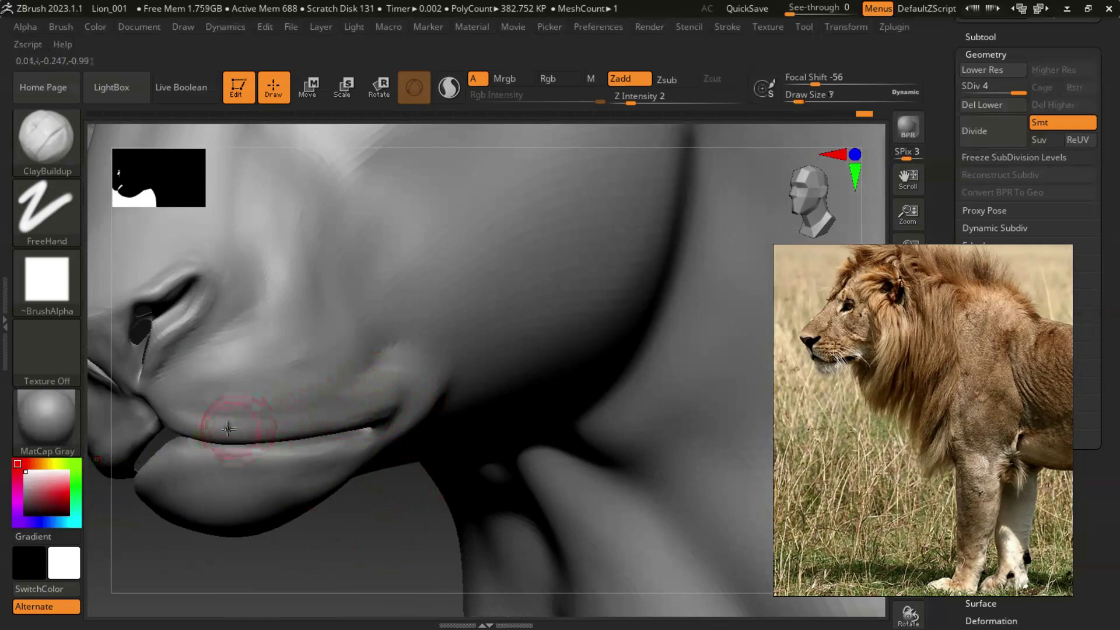
{"action": "mouse_move", "coordinate": [299, 427]}
{"action": "left_mouse_down"}
{"action": "mouse_move", "coordinate": [382, 390]}
{"action": "mouse_move", "coordinate": [250, 423]}
{"action": "left_mouse_up"}
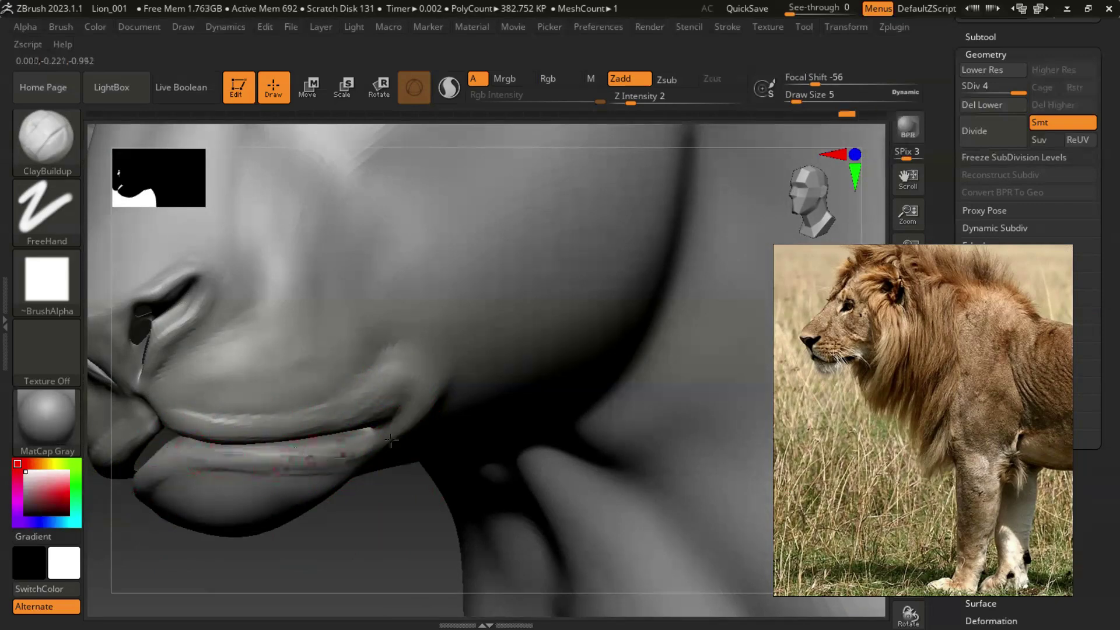
- Shift-smooth the lip corner crease and lower lip, viewed from below
{"action": "right_click_drag", "start_coordinate": [260, 461], "coordinate": [357, 473]}
{"action": "key", "text": "shift"}
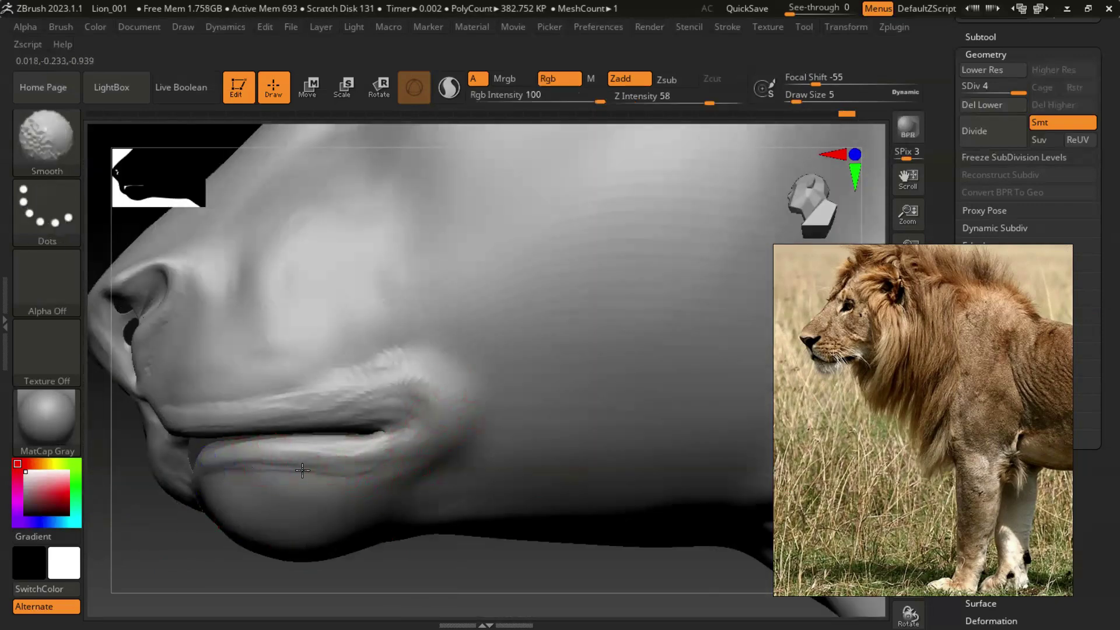
{"action": "left_click_drag", "start_coordinate": [453, 391], "coordinate": [251, 459], "text": "shift"}
{"action": "mouse_move", "coordinate": [201, 474]}
{"action": "right_mouse_down"}
{"action": "mouse_move", "coordinate": [680, 392]}
{"action": "mouse_move", "coordinate": [416, 450]}
{"action": "mouse_move", "coordinate": [233, 454]}
{"action": "mouse_move", "coordinate": [624, 317]}
{"action": "mouse_move", "coordinate": [644, 380]}
{"action": "mouse_move", "coordinate": [270, 245]}
{"action": "right_mouse_up"}
{"action": "key", "text": "shift"}
{"action": "left_click_drag", "start_coordinate": [234, 244], "coordinate": [239, 272], "text": "shift"}
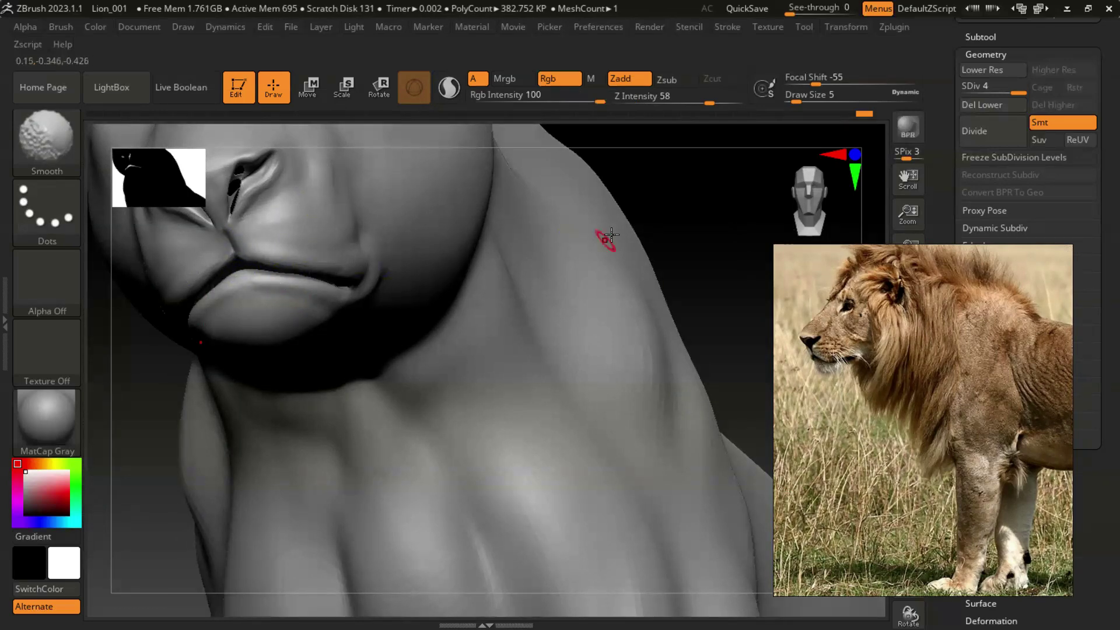
{"action": "right_click_drag", "start_coordinate": [401, 255], "coordinate": [368, 303]}
{"action": "mouse_move", "coordinate": [222, 441]}
{"action": "right_mouse_down"}
{"action": "mouse_move", "coordinate": [670, 308]}
{"action": "mouse_move", "coordinate": [597, 306]}
{"action": "mouse_move", "coordinate": [482, 415]}
{"action": "mouse_move", "coordinate": [277, 465]}
{"action": "mouse_move", "coordinate": [236, 180]}
{"action": "right_mouse_up"}
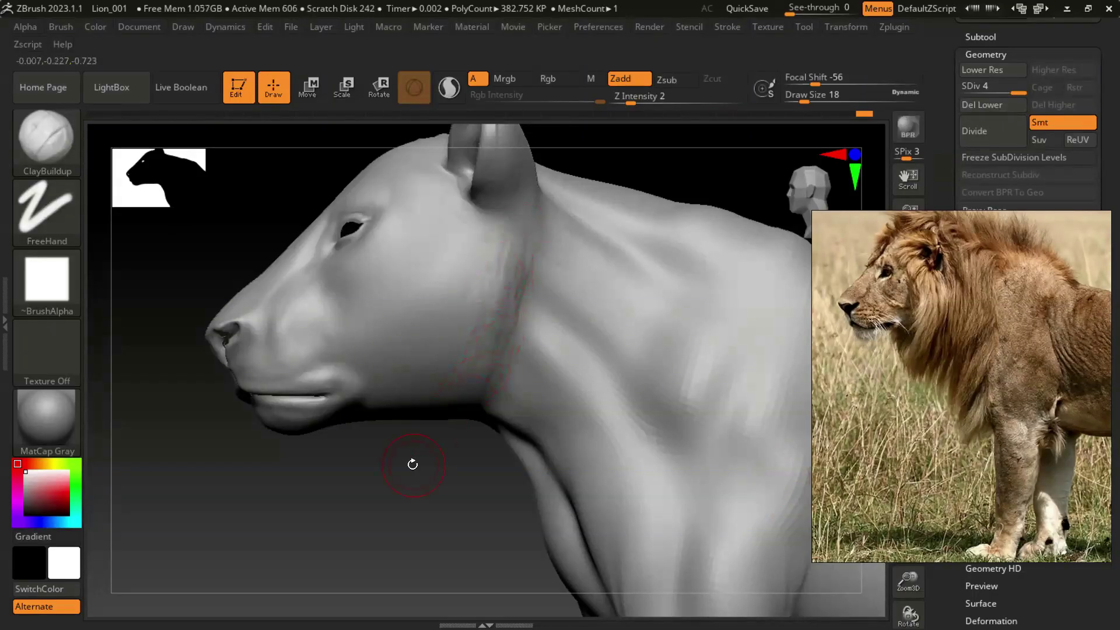
- Smooth the neck behind the ear while orbiting around the head
{"action": "right_click_drag", "start_coordinate": [412, 464], "coordinate": [458, 336]}
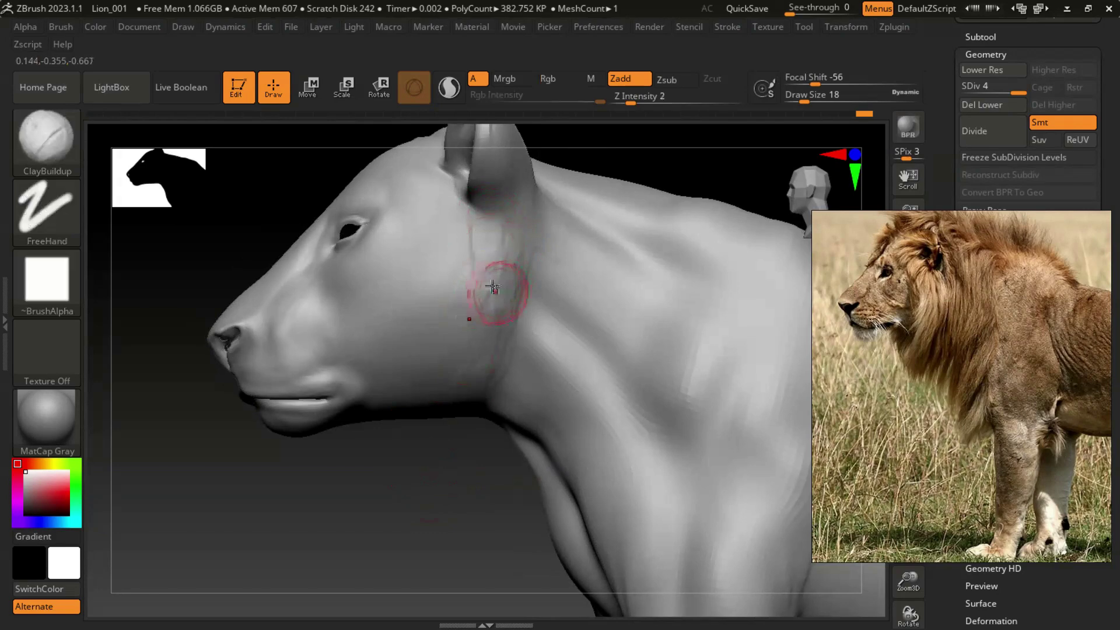
{"action": "left_click_drag", "start_coordinate": [493, 287], "coordinate": [490, 335], "text": "shift"}
{"action": "right_click_drag", "start_coordinate": [490, 366], "coordinate": [450, 455]}
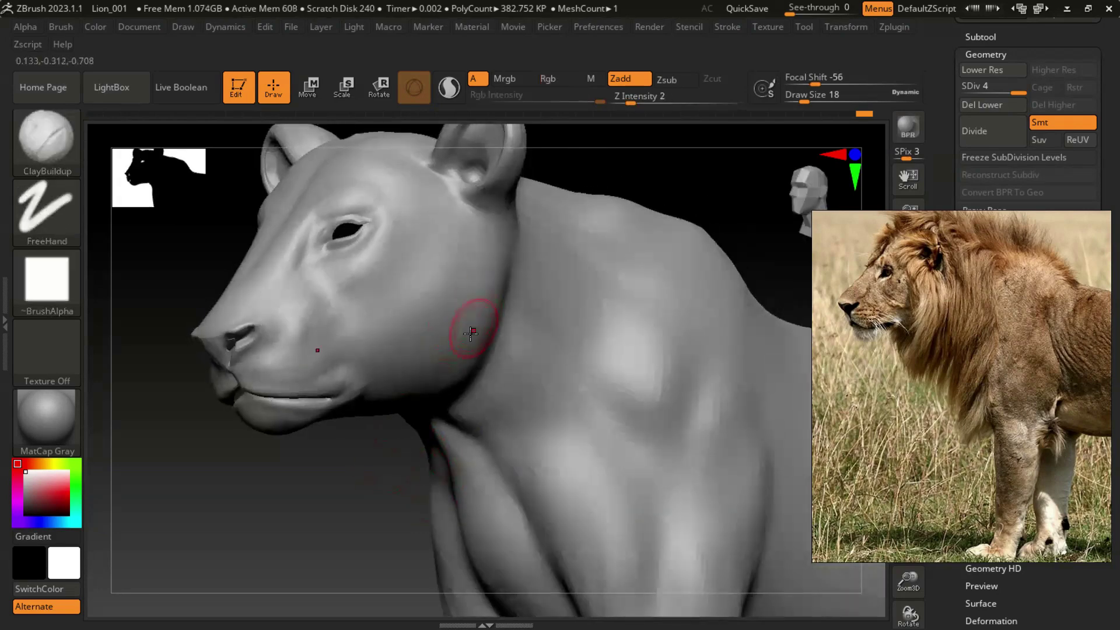
{"action": "right_click_drag", "start_coordinate": [443, 391], "coordinate": [318, 464], "text": "shift"}
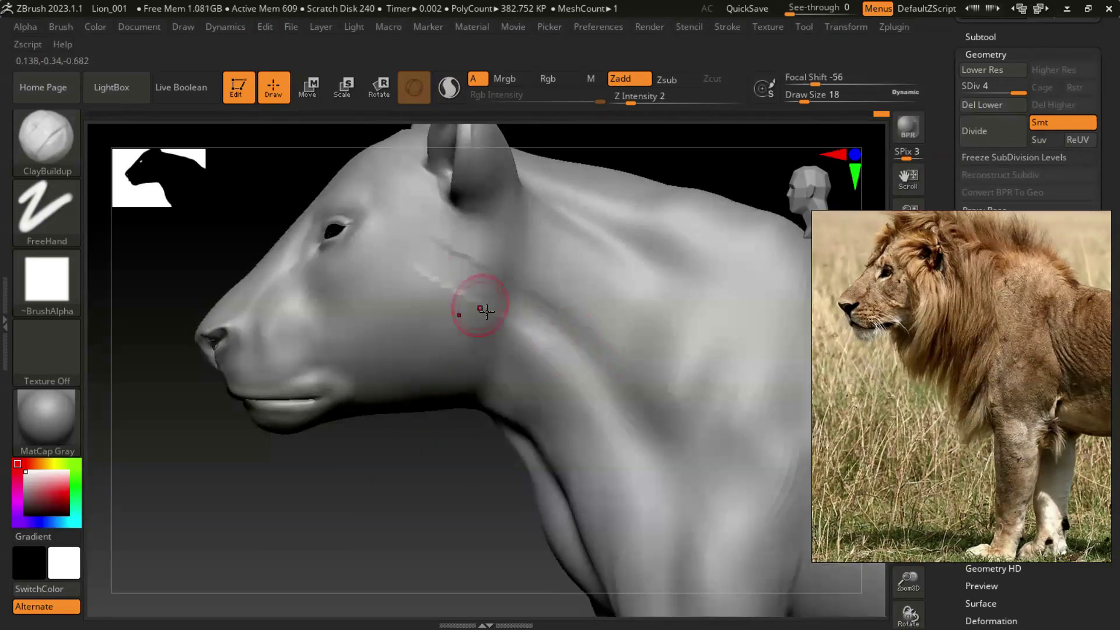
{"action": "key", "text": "shift"}
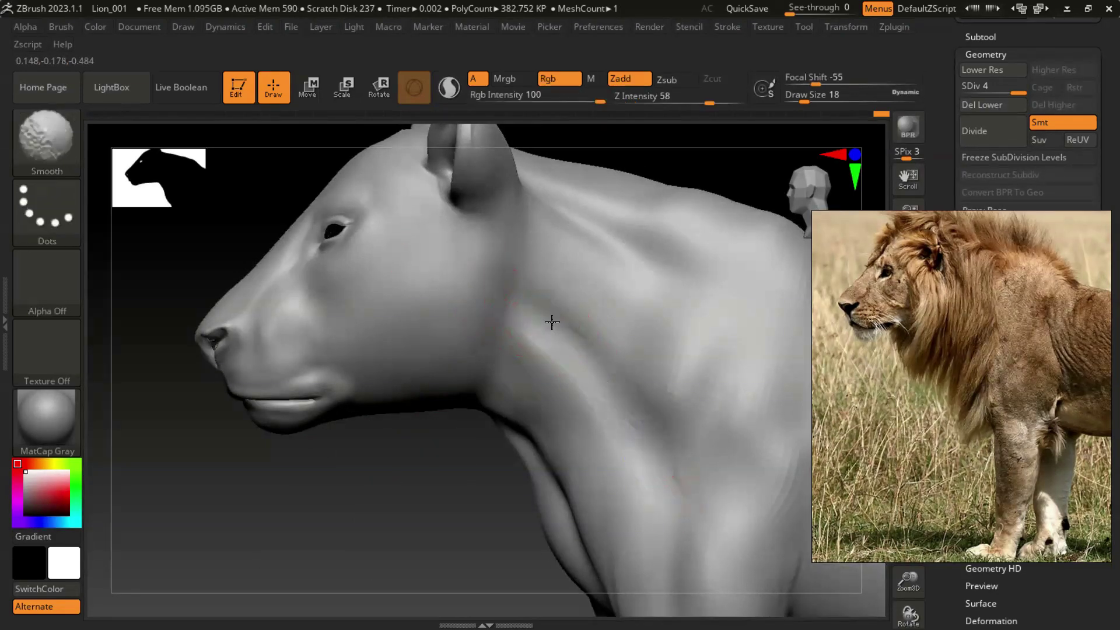
{"action": "right_click_drag", "start_coordinate": [552, 322], "coordinate": [722, 351]}
{"action": "mouse_move", "coordinate": [501, 461]}
{"action": "left_mouse_down"}
{"action": "mouse_move", "coordinate": [488, 237]}
{"action": "mouse_move", "coordinate": [437, 219]}
{"action": "left_mouse_up"}
{"action": "left_click_drag", "start_coordinate": [514, 409], "coordinate": [485, 453], "text": "shift"}
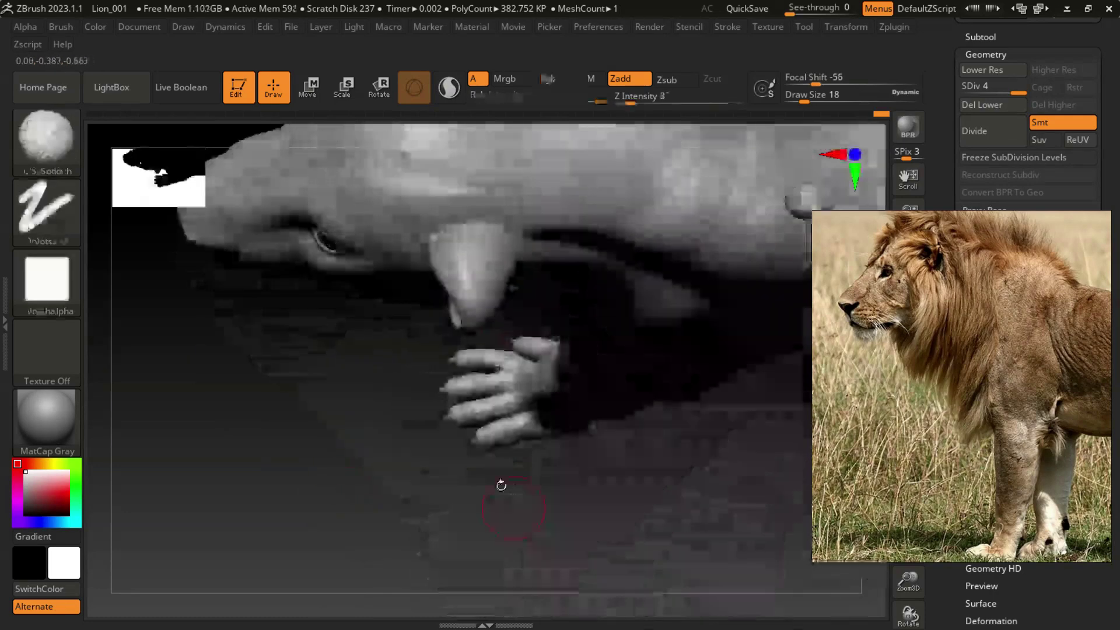
- Build up and smooth clay along the lion's side and shoulder crease
{"action": "left_click_drag", "start_coordinate": [414, 236], "coordinate": [707, 228], "text": "shift"}
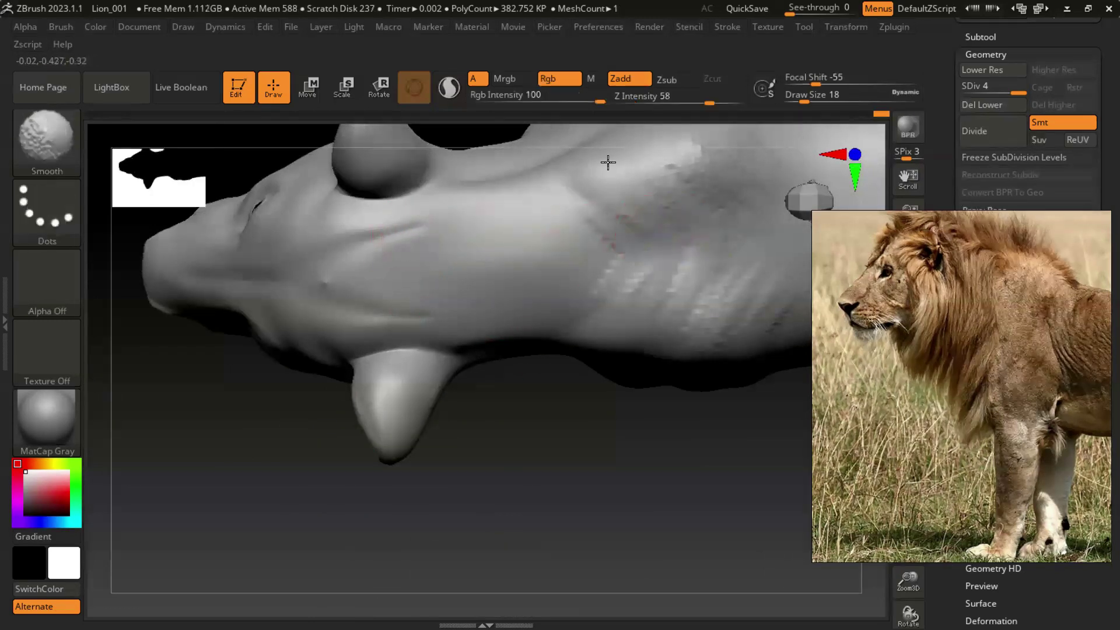
{"action": "mouse_move", "coordinate": [375, 268]}
{"action": "left_mouse_down"}
{"action": "mouse_move", "coordinate": [450, 220]}
{"action": "mouse_move", "coordinate": [427, 255]}
{"action": "mouse_move", "coordinate": [450, 216]}
{"action": "mouse_move", "coordinate": [500, 265]}
{"action": "mouse_move", "coordinate": [444, 293]}
{"action": "mouse_move", "coordinate": [370, 280]}
{"action": "mouse_move", "coordinate": [582, 202]}
{"action": "left_mouse_up"}
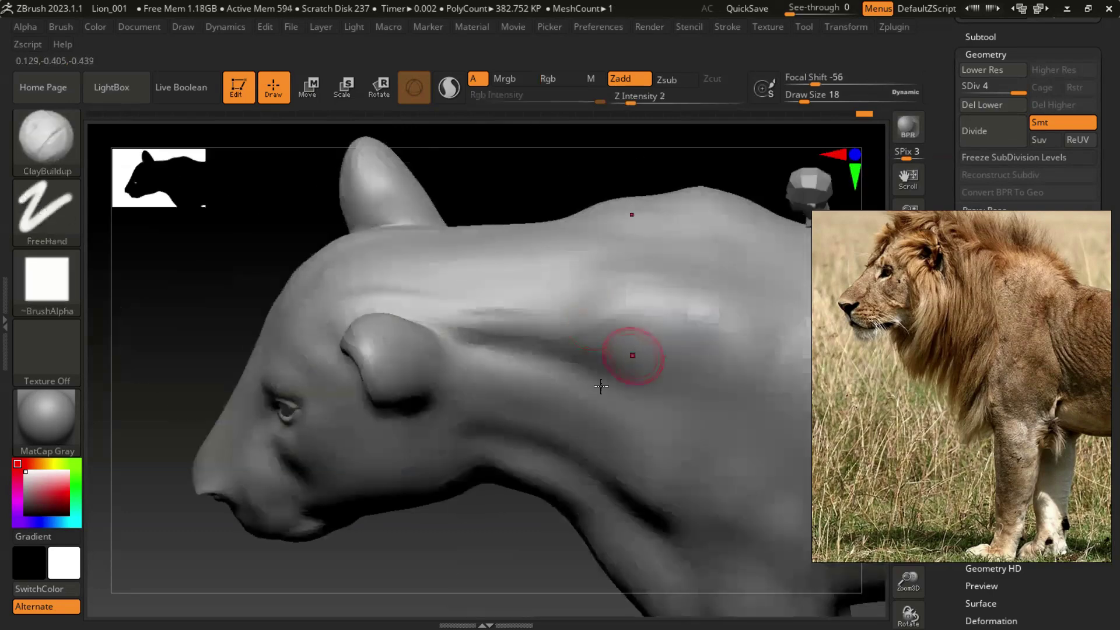
{"action": "mouse_move", "coordinate": [600, 388]}
{"action": "left_mouse_down"}
{"action": "mouse_move", "coordinate": [457, 307]}
{"action": "mouse_move", "coordinate": [610, 349]}
{"action": "left_mouse_up"}
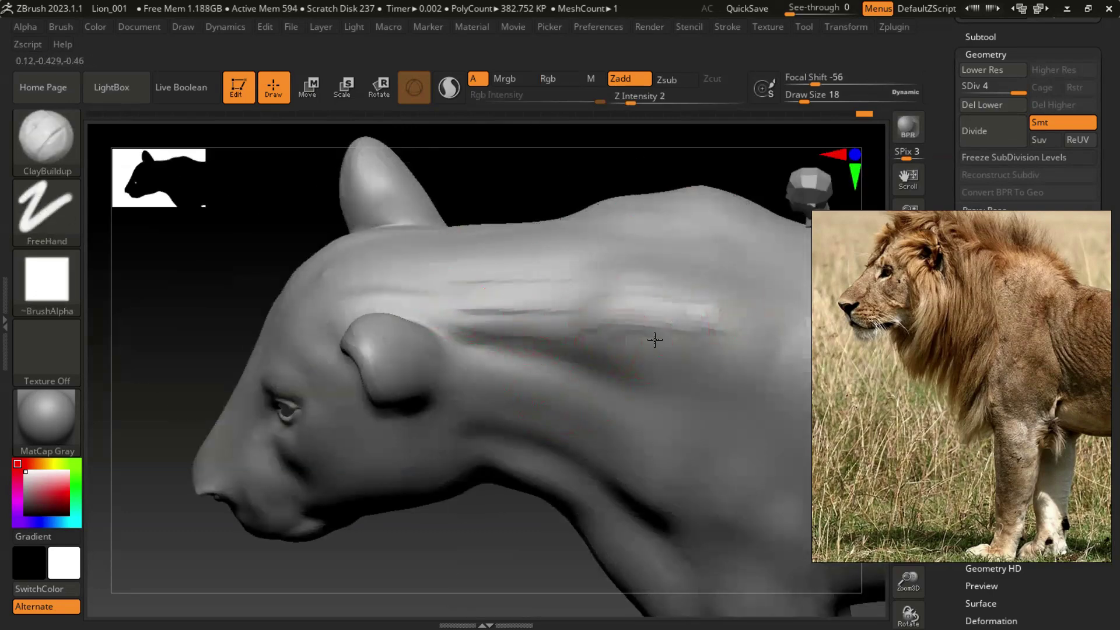
{"action": "left_click_drag", "start_coordinate": [750, 370], "coordinate": [708, 375], "text": "shift"}
{"action": "mouse_move", "coordinate": [452, 493]}
{"action": "right_mouse_down"}
{"action": "mouse_move", "coordinate": [729, 513]}
{"action": "mouse_move", "coordinate": [640, 350]}
{"action": "mouse_move", "coordinate": [487, 382]}
{"action": "right_mouse_up"}
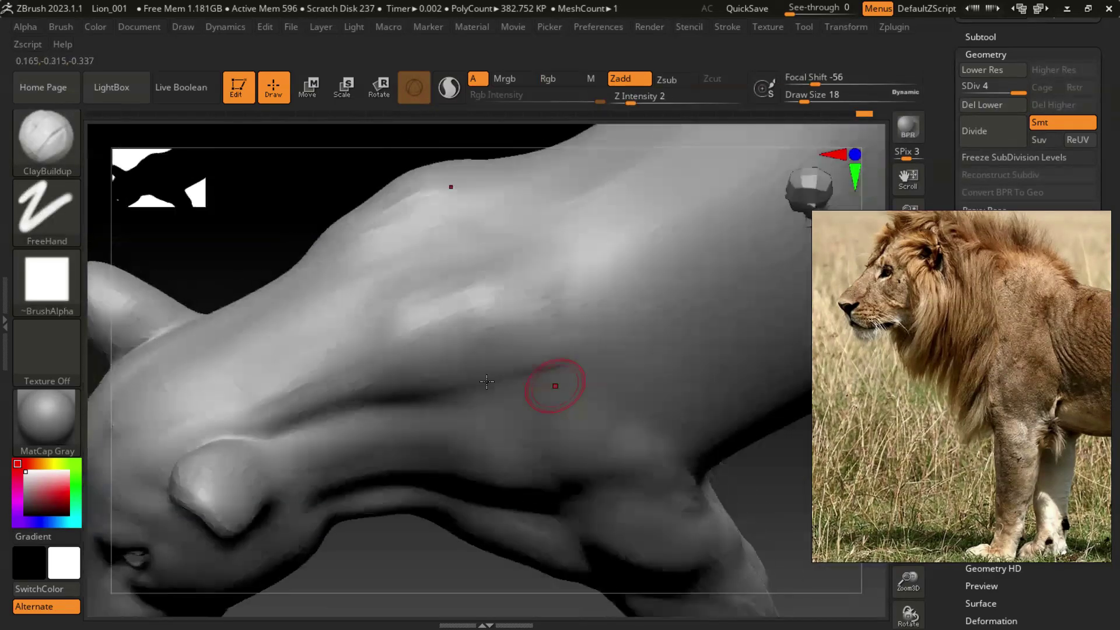
{"action": "left_click_drag", "start_coordinate": [570, 287], "coordinate": [451, 350]}
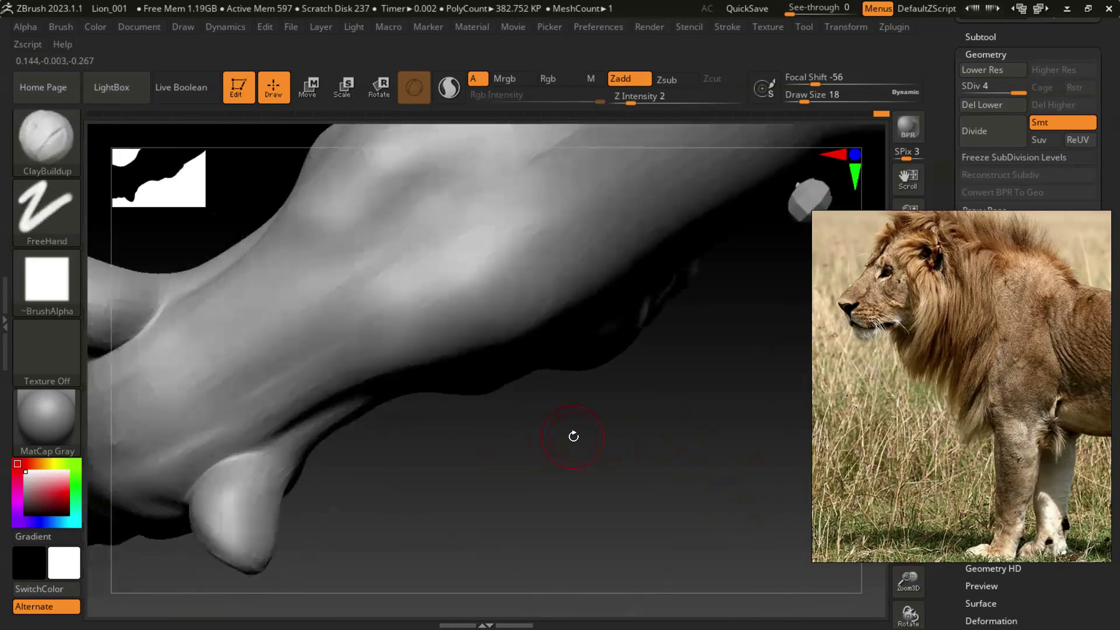
{"action": "mouse_move", "coordinate": [567, 306]}
{"action": "right_mouse_down"}
{"action": "mouse_move", "coordinate": [546, 220]}
{"action": "mouse_move", "coordinate": [725, 447]}
{"action": "mouse_move", "coordinate": [442, 169]}
{"action": "mouse_move", "coordinate": [700, 430]}
{"action": "mouse_move", "coordinate": [762, 388]}
{"action": "right_mouse_up"}
{"action": "scroll", "coordinate": [1010, 394], "scroll_direction": "up", "scroll_amount": 3}
{"action": "mouse_move", "coordinate": [580, 438]}
{"action": "right_mouse_down", "text": "alt"}
{"action": "mouse_move", "coordinate": [474, 450]}
{"action": "mouse_move", "coordinate": [523, 456]}
{"action": "mouse_move", "coordinate": [470, 286]}
{"action": "right_mouse_up", "text": "alt"}
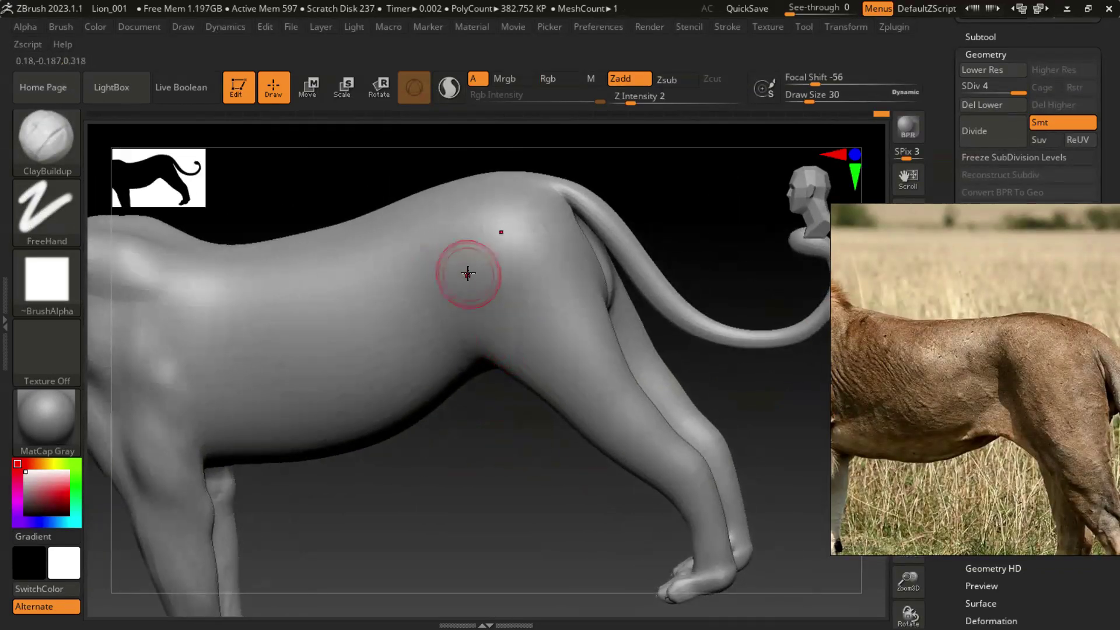
- Sculpt wrinkle folds across the haunch and down the hind thigh with a smaller brush
{"action": "left_click_drag", "start_coordinate": [460, 264], "coordinate": [493, 295]}
{"action": "key", "text": "bracketleft"}
{"action": "mouse_move", "coordinate": [451, 233]}
{"action": "left_mouse_down"}
{"action": "mouse_move", "coordinate": [504, 233]}
{"action": "mouse_move", "coordinate": [488, 249]}
{"action": "left_mouse_up"}
{"action": "mouse_move", "coordinate": [513, 292]}
{"action": "left_mouse_down"}
{"action": "mouse_move", "coordinate": [565, 359]}
{"action": "mouse_move", "coordinate": [584, 361]}
{"action": "left_mouse_up"}
{"action": "mouse_move", "coordinate": [1038, 428]}
{"action": "left_mouse_down"}
{"action": "mouse_move", "coordinate": [995, 379]}
{"action": "mouse_move", "coordinate": [931, 338]}
{"action": "left_mouse_up"}
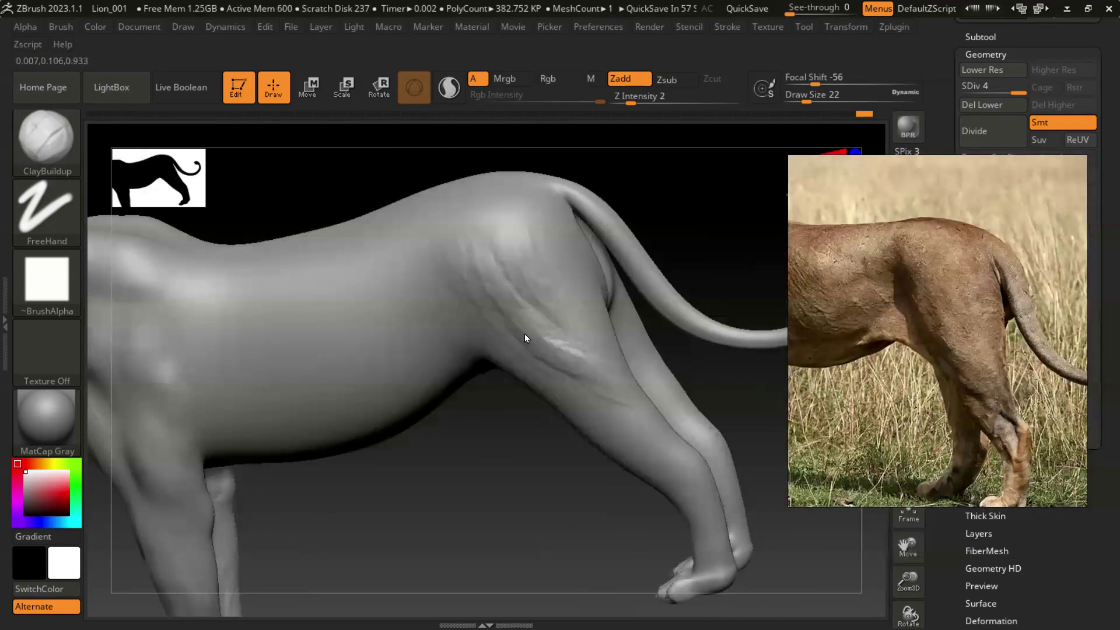
{"action": "left_click_drag", "start_coordinate": [565, 389], "coordinate": [672, 447]}
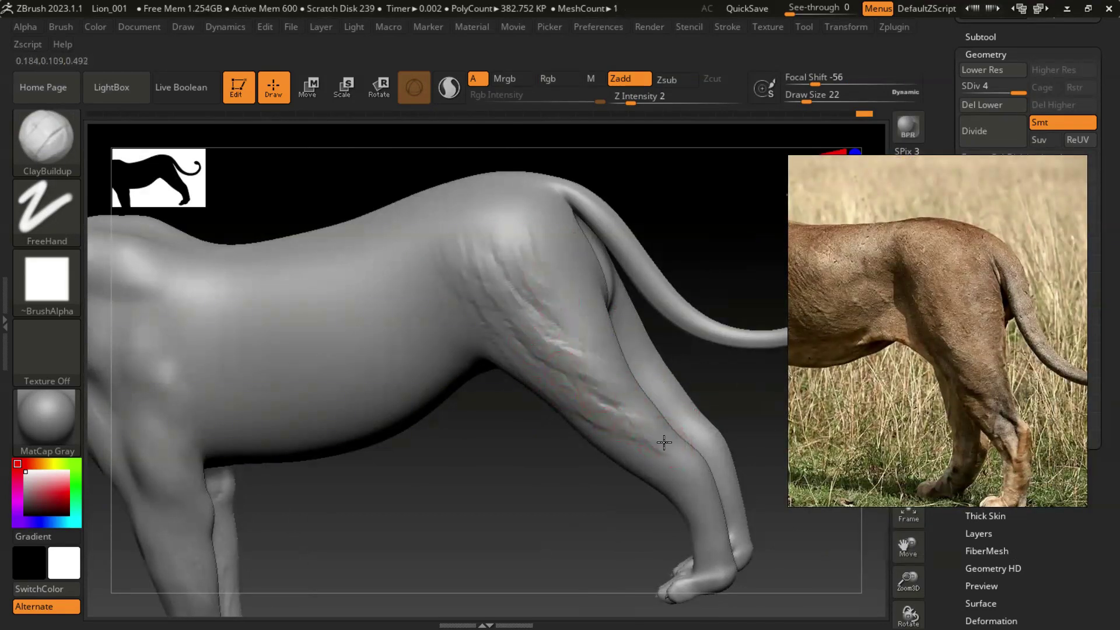
{"action": "left_click_drag", "start_coordinate": [568, 298], "coordinate": [551, 244]}
{"action": "left_click_drag", "start_coordinate": [592, 287], "coordinate": [444, 216]}
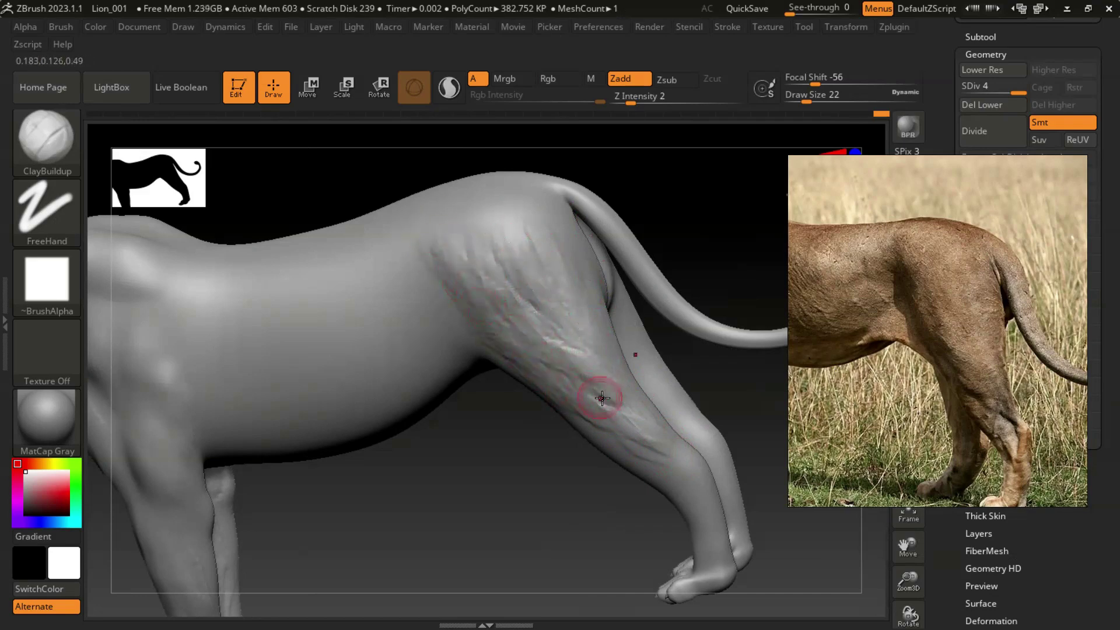
- Orbit to a straight side view and smooth the hip surface
{"action": "mouse_move", "coordinate": [662, 220]}
{"action": "left_mouse_down"}
{"action": "mouse_move", "coordinate": [430, 205]}
{"action": "mouse_move", "coordinate": [535, 296]}
{"action": "mouse_move", "coordinate": [508, 332]}
{"action": "left_mouse_up"}
{"action": "left_click_drag", "start_coordinate": [547, 387], "coordinate": [474, 227]}
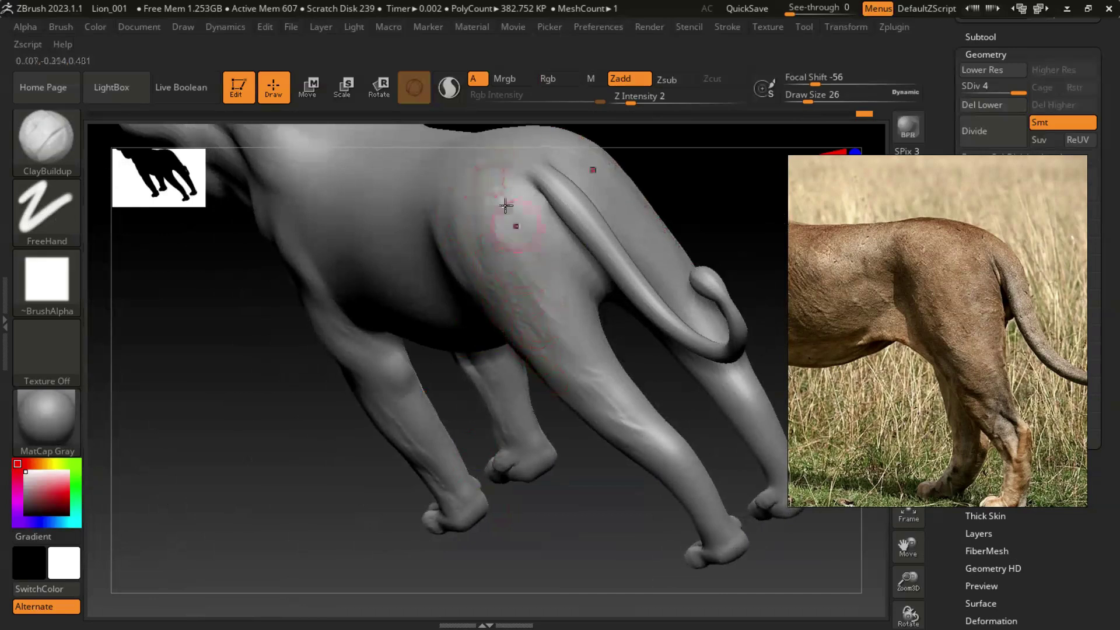
{"action": "left_click_drag", "start_coordinate": [579, 483], "coordinate": [501, 209]}
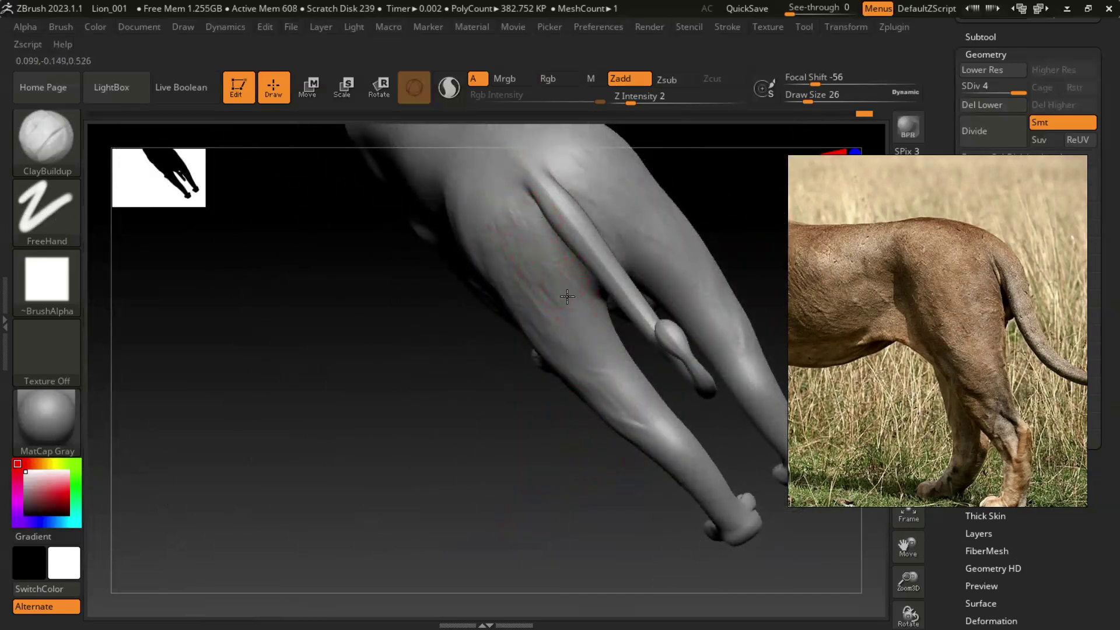
{"action": "mouse_move", "coordinate": [516, 275]}
{"action": "left_mouse_down", "text": "shift"}
{"action": "mouse_move", "coordinate": [512, 358]}
{"action": "mouse_move", "coordinate": [576, 327]}
{"action": "left_mouse_up", "text": "shift"}
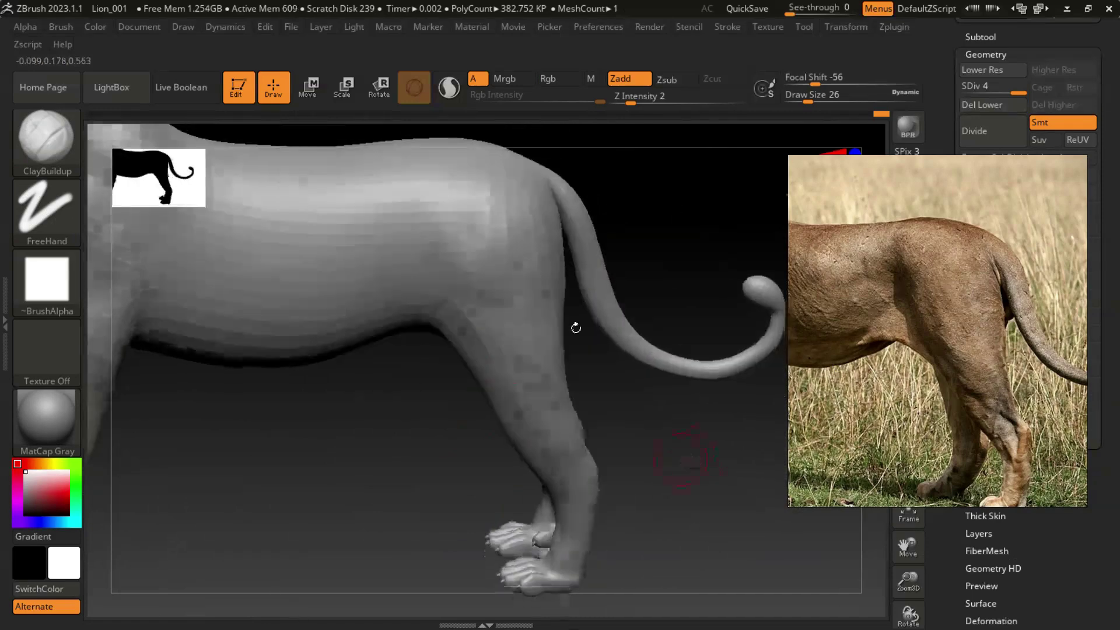
{"action": "scroll", "coordinate": [427, 245], "scroll_direction": "up", "scroll_amount": 3}
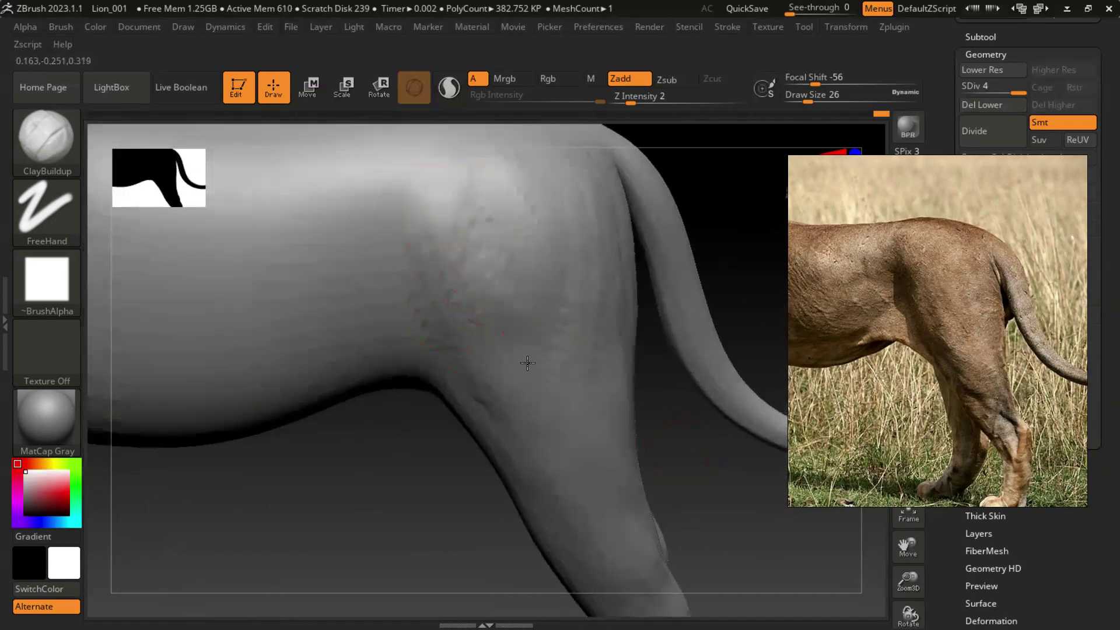
{"action": "key", "text": "shift"}
{"action": "left_click_drag", "start_coordinate": [576, 344], "coordinate": [462, 212], "text": "shift"}
{"action": "left_click_drag", "start_coordinate": [515, 314], "coordinate": [513, 408], "text": "shift"}
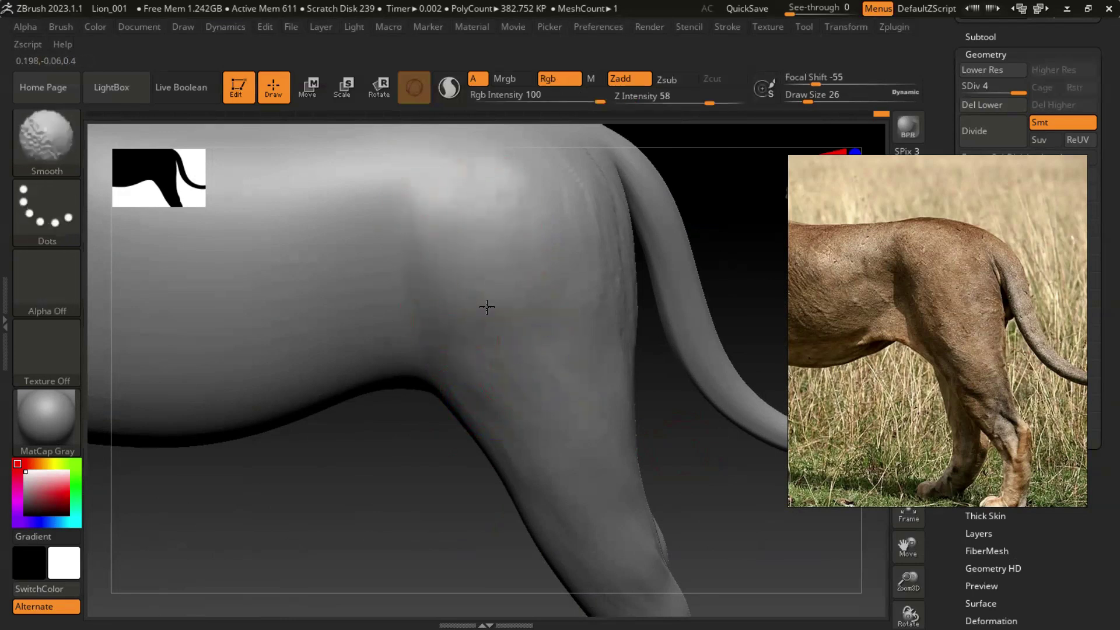
- Subdivide the mesh to 1.531 million polygons and sculpt faint creases down the hip
{"action": "left_click", "coordinate": [978, 131]}
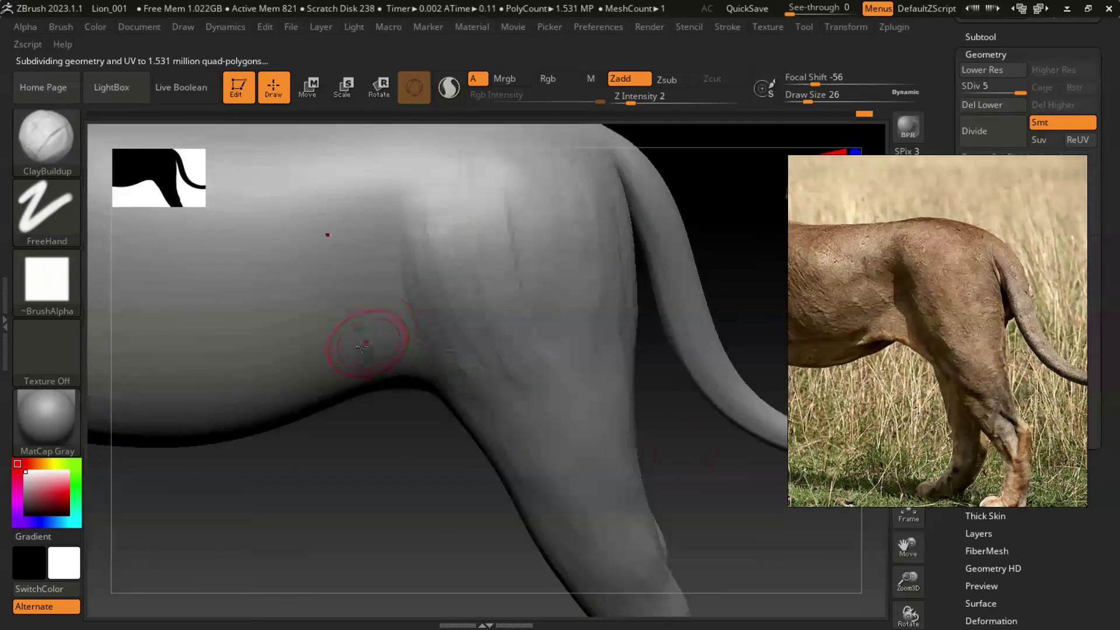
{"action": "left_click_drag", "start_coordinate": [362, 347], "coordinate": [387, 271]}
{"action": "left_click_drag", "start_coordinate": [359, 224], "coordinate": [336, 315]}
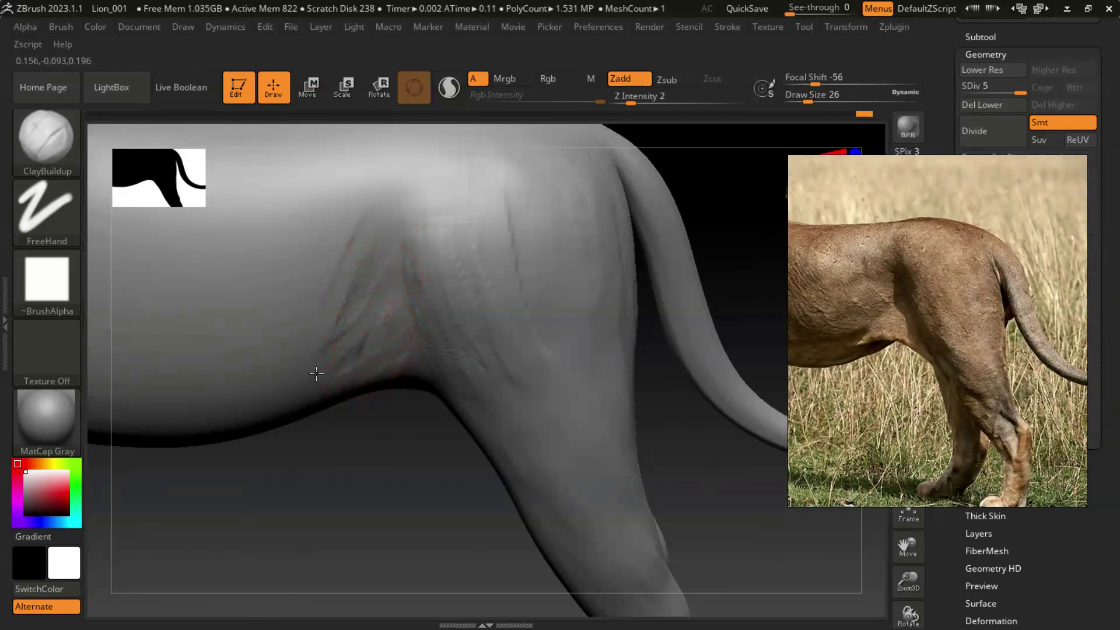
{"action": "left_click_drag", "start_coordinate": [353, 445], "coordinate": [497, 345]}
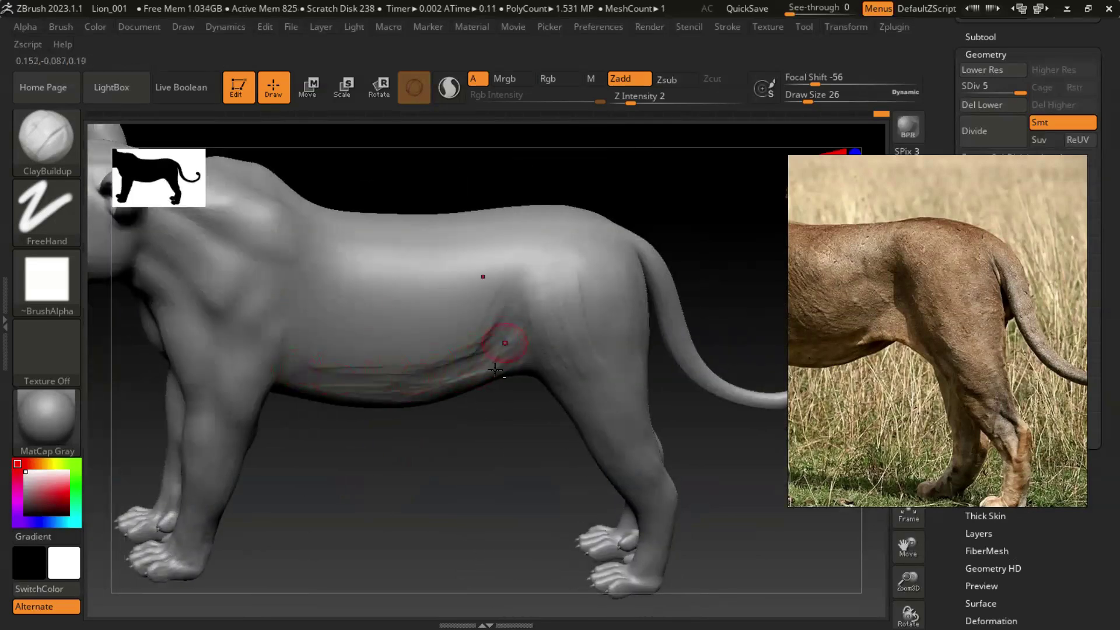
{"action": "left_click_drag", "start_coordinate": [918, 390], "coordinate": [957, 402]}
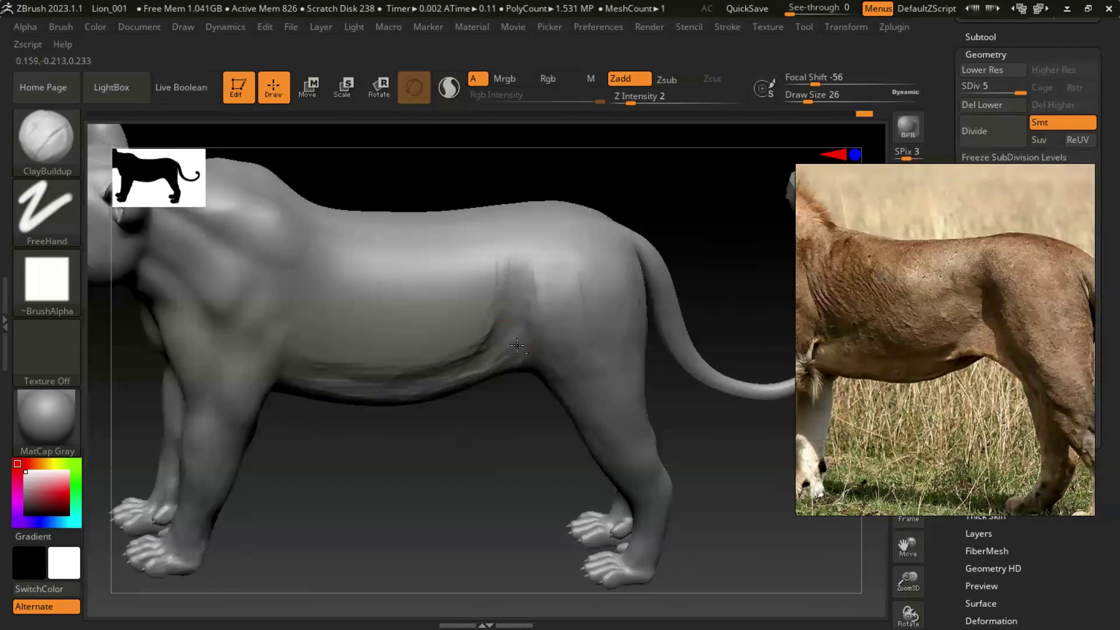
{"action": "key", "text": "shift"}
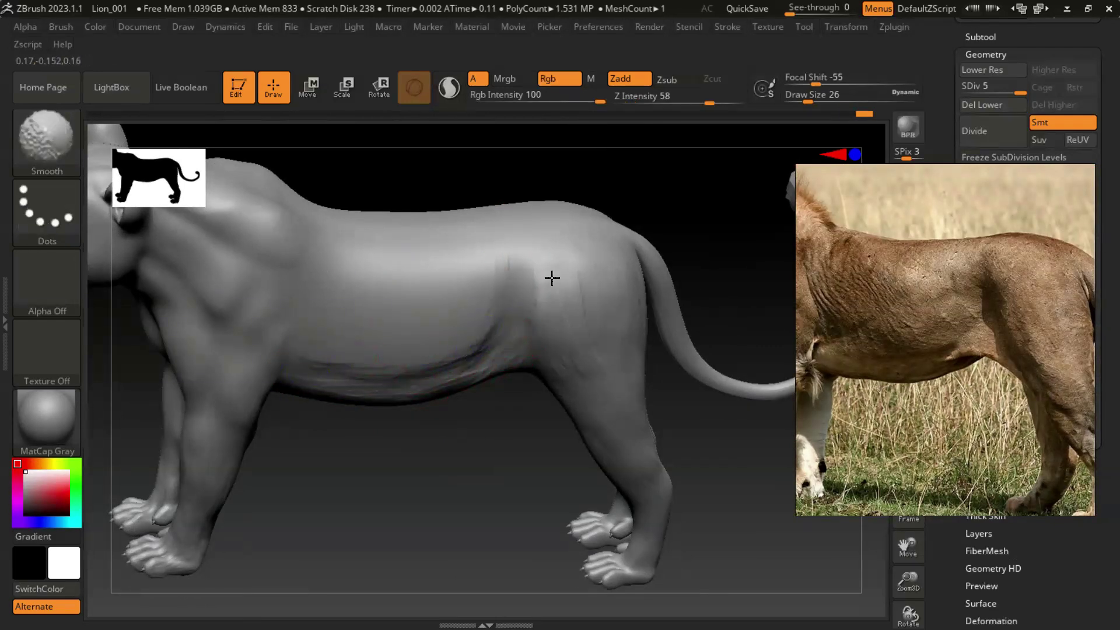
{"action": "right_click_drag", "start_coordinate": [301, 368], "coordinate": [437, 362], "text": "ctrl"}
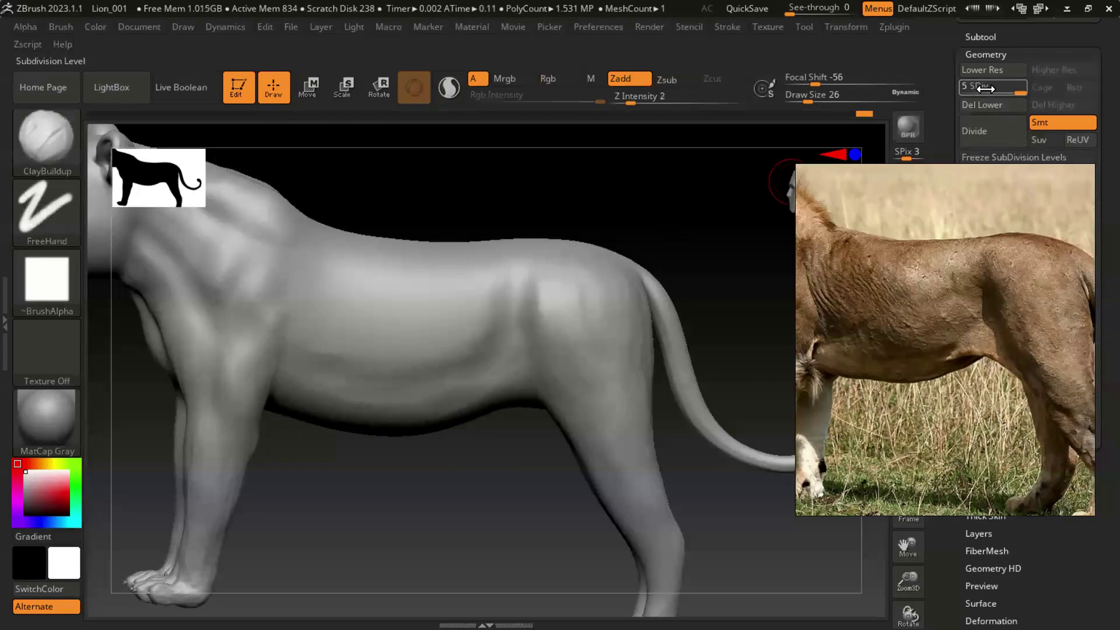
- Drop to SDiv 4 and build up the crease where the belly meets the hind leg
{"action": "key", "text": "shift+d"}
{"action": "mouse_move", "coordinate": [404, 409]}
{"action": "right_mouse_down"}
{"action": "mouse_move", "coordinate": [350, 449]}
{"action": "mouse_move", "coordinate": [405, 437]}
{"action": "mouse_move", "coordinate": [388, 412]}
{"action": "mouse_move", "coordinate": [375, 304]}
{"action": "right_mouse_up"}
{"action": "mouse_move", "coordinate": [354, 249]}
{"action": "right_mouse_down"}
{"action": "mouse_move", "coordinate": [450, 300]}
{"action": "mouse_move", "coordinate": [232, 293]}
{"action": "right_mouse_up"}
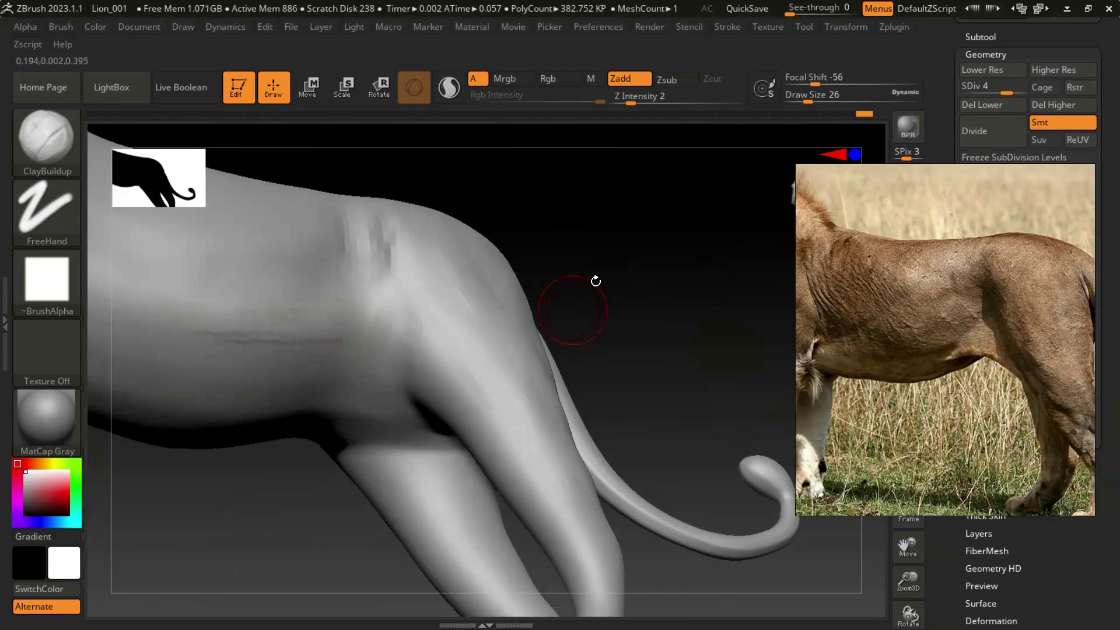
{"action": "right_click_drag", "start_coordinate": [595, 282], "coordinate": [296, 348]}
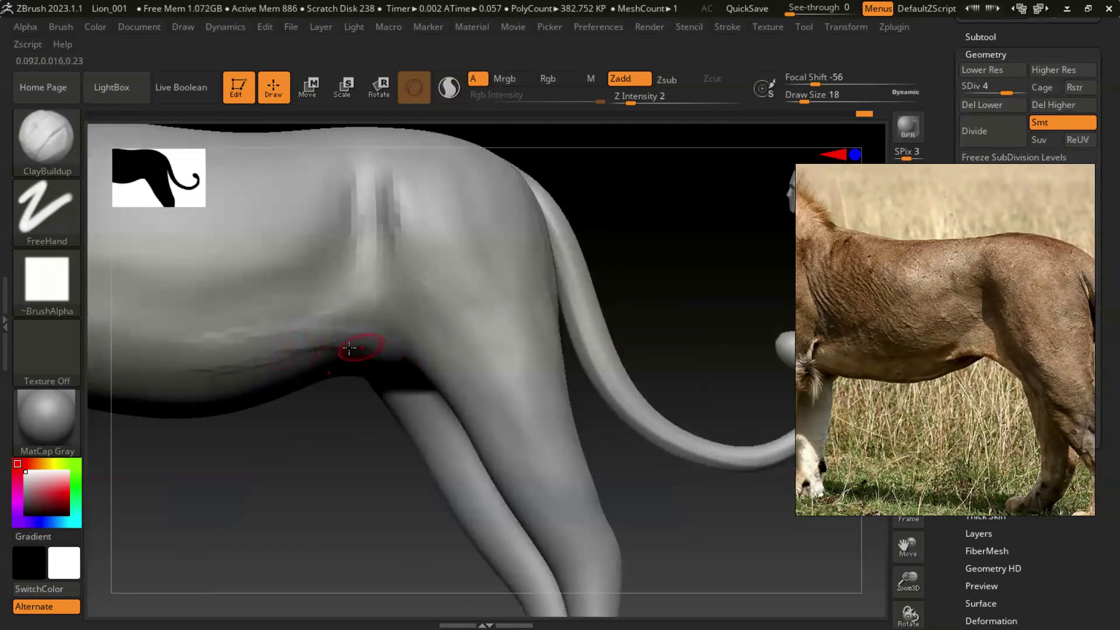
{"action": "mouse_move", "coordinate": [622, 295]}
{"action": "right_mouse_down"}
{"action": "mouse_move", "coordinate": [675, 268]}
{"action": "mouse_move", "coordinate": [653, 291]}
{"action": "mouse_move", "coordinate": [251, 318]}
{"action": "right_mouse_up"}
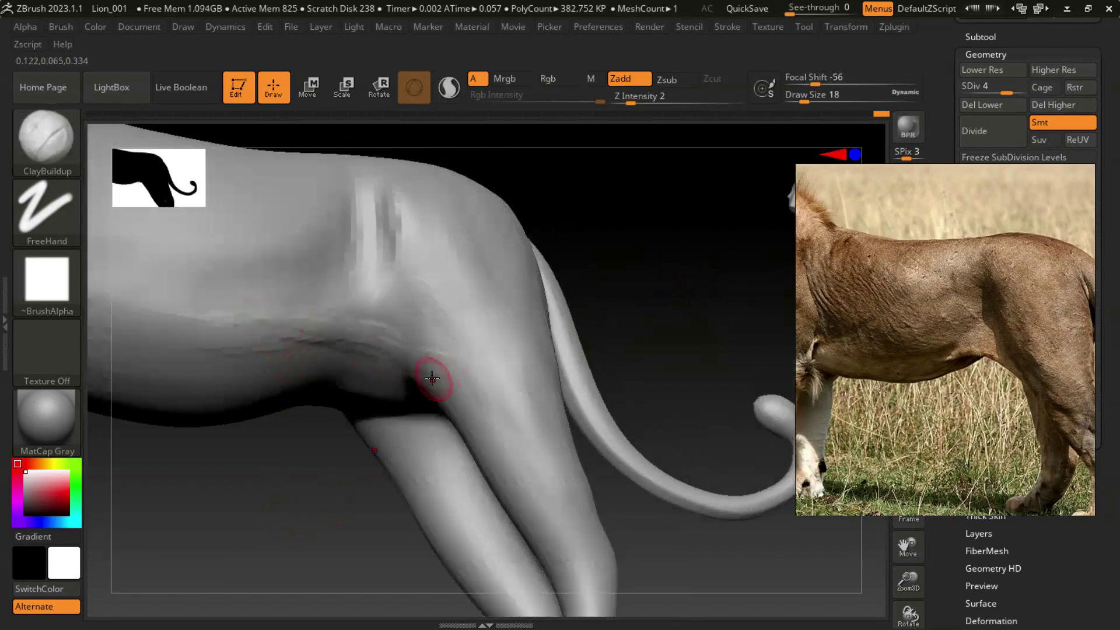
{"action": "left_click_drag", "start_coordinate": [404, 349], "coordinate": [434, 353]}
{"action": "left_click_drag", "start_coordinate": [210, 324], "coordinate": [365, 343]}
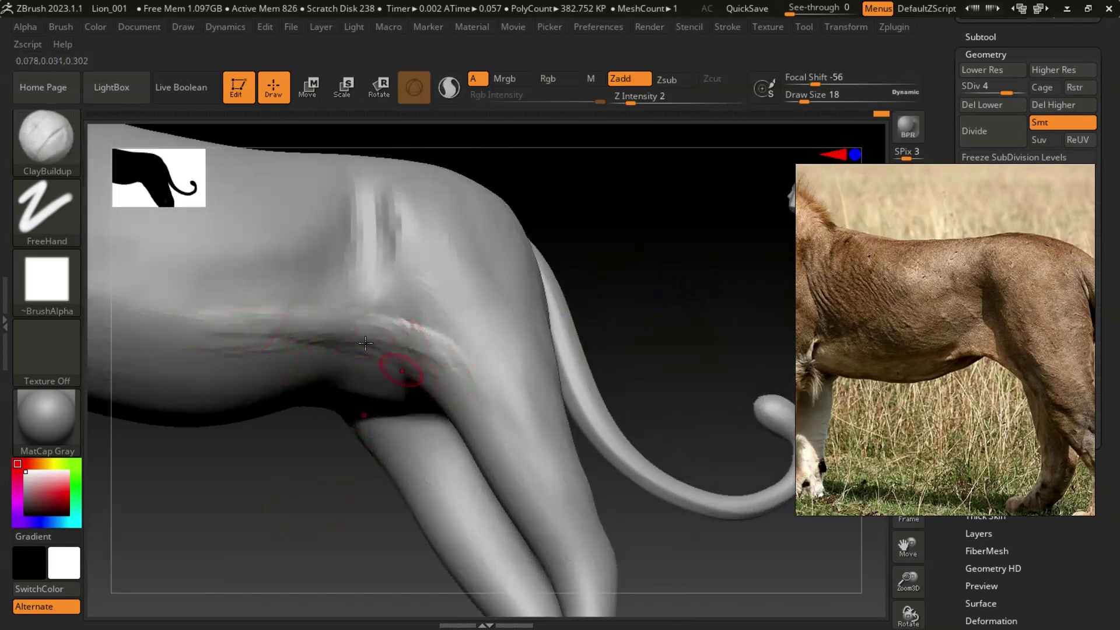
- Smooth the area near the flank crease while reviewing the belly and hindquarters
{"action": "right_click_drag", "start_coordinate": [188, 331], "coordinate": [157, 332]}
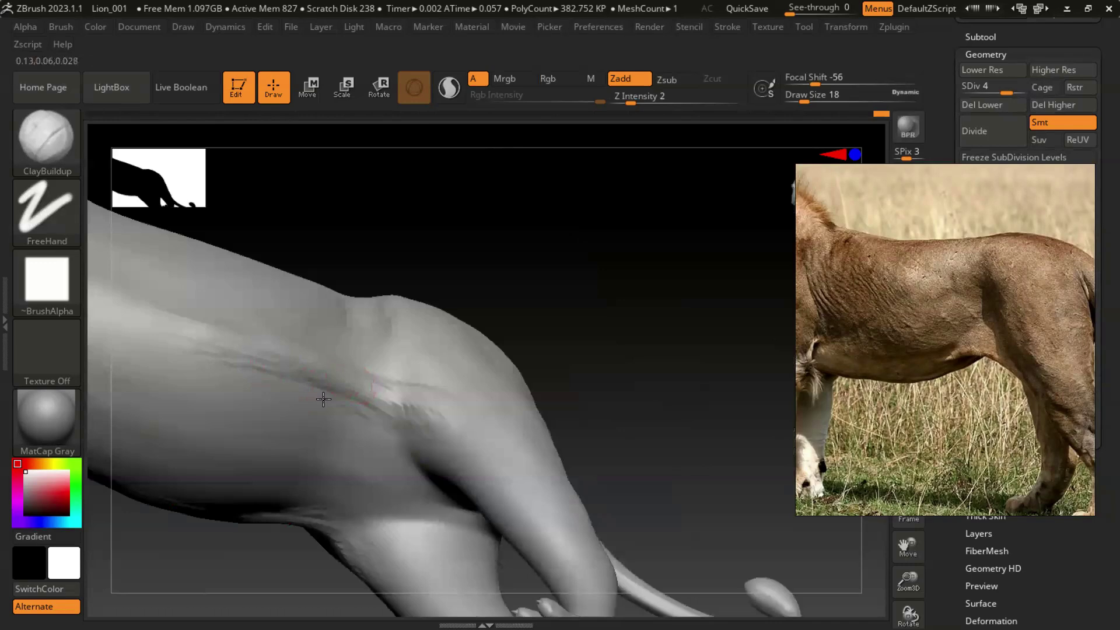
{"action": "mouse_move", "coordinate": [155, 315]}
{"action": "right_mouse_down"}
{"action": "mouse_move", "coordinate": [673, 407]}
{"action": "mouse_move", "coordinate": [725, 393]}
{"action": "mouse_move", "coordinate": [395, 335]}
{"action": "mouse_move", "coordinate": [492, 370]}
{"action": "mouse_move", "coordinate": [453, 405]}
{"action": "right_mouse_up"}
{"action": "right_click_drag", "start_coordinate": [652, 252], "coordinate": [504, 333]}
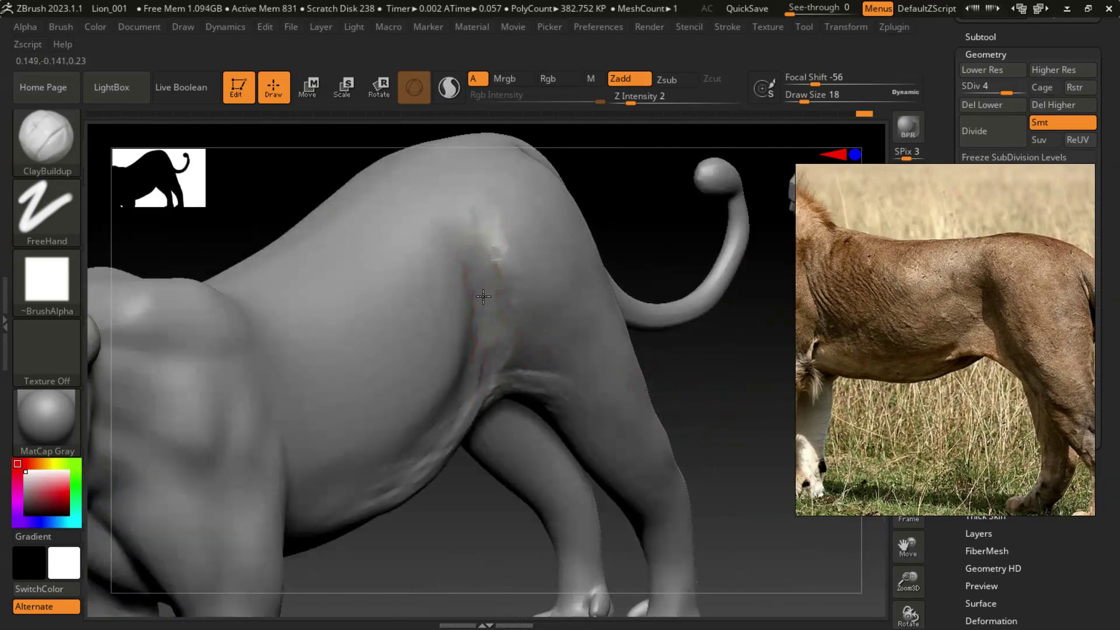
{"action": "left_click_drag", "start_coordinate": [489, 249], "coordinate": [441, 347], "text": "shift"}
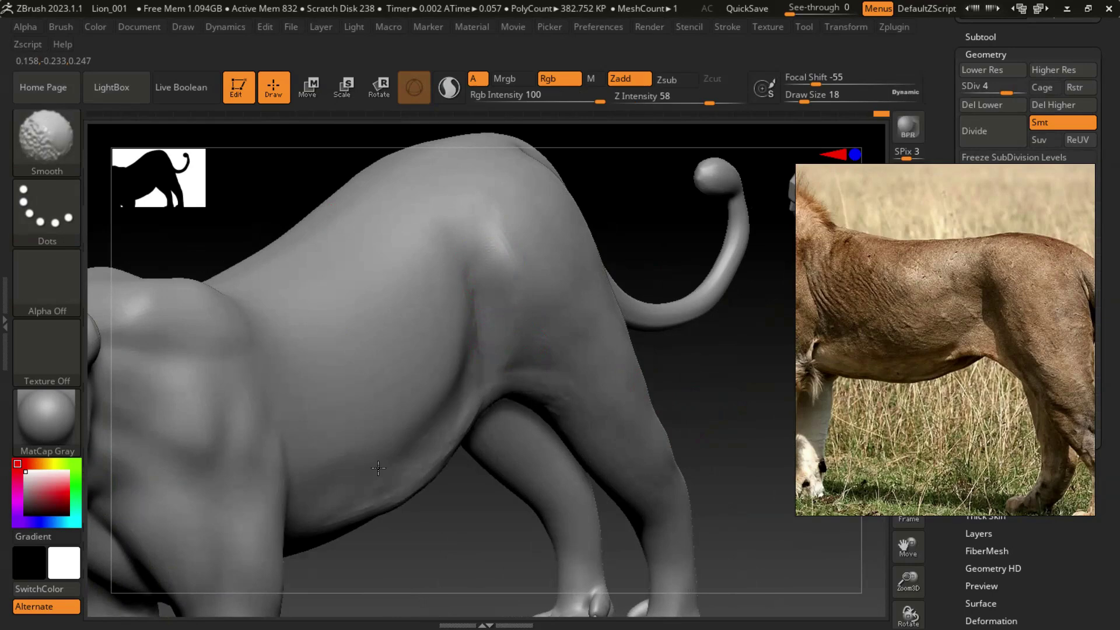
{"action": "right_click_drag", "start_coordinate": [392, 437], "coordinate": [548, 318]}
{"action": "right_click_drag", "start_coordinate": [497, 482], "coordinate": [464, 292], "text": "shift"}
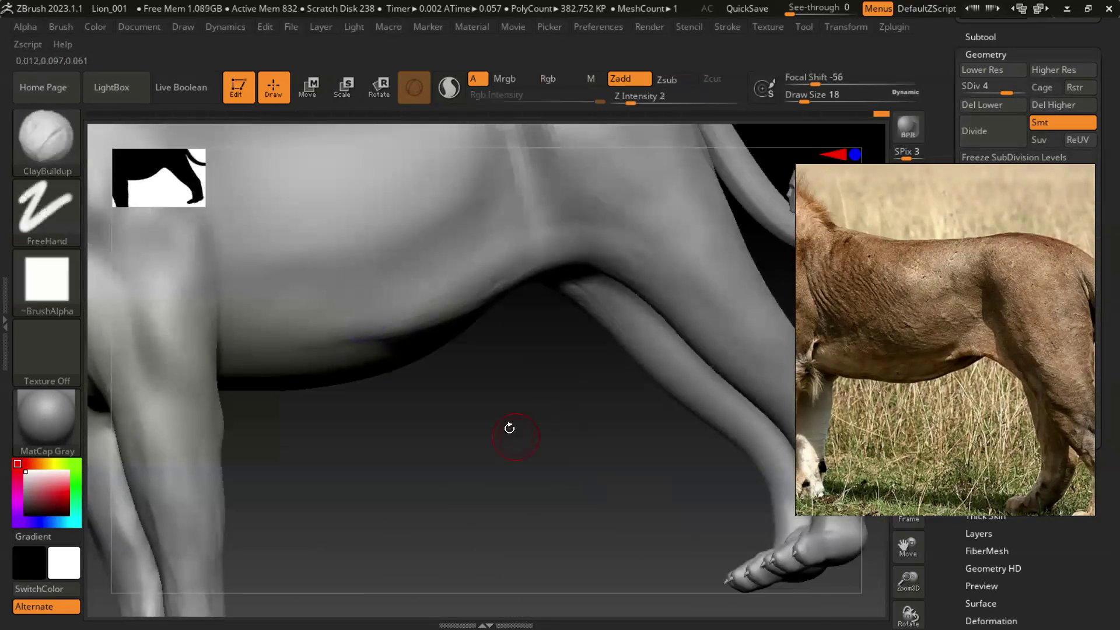
{"action": "right_click_drag", "start_coordinate": [534, 415], "coordinate": [450, 362]}
{"action": "right_click_drag", "start_coordinate": [605, 499], "coordinate": [547, 370]}
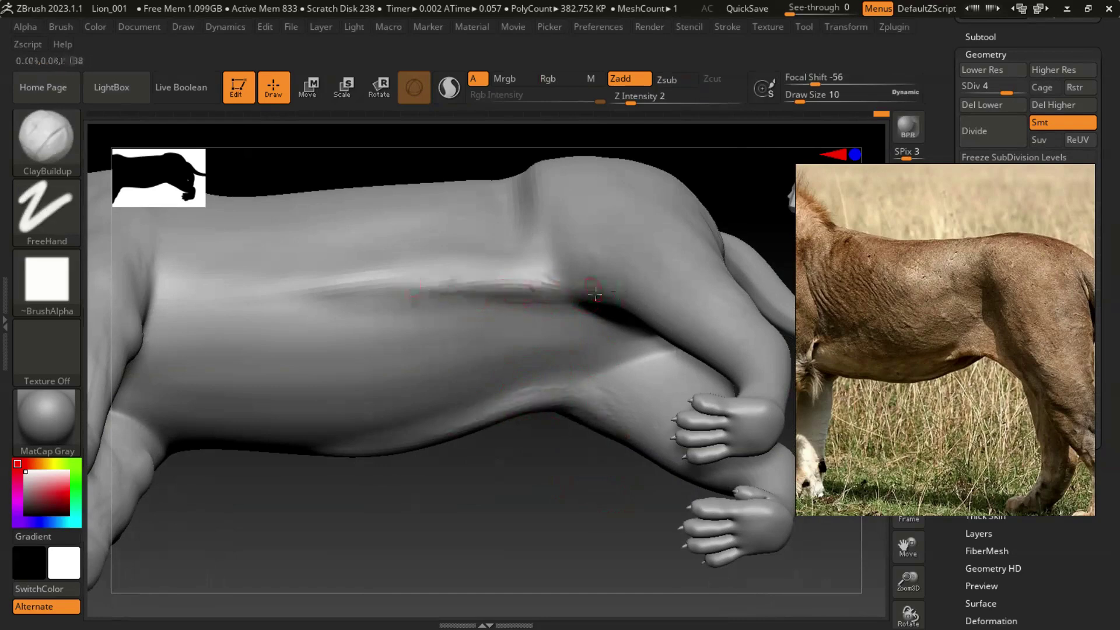
{"action": "mouse_move", "coordinate": [548, 285]}
{"action": "right_mouse_down"}
{"action": "mouse_move", "coordinate": [546, 445]}
{"action": "mouse_move", "coordinate": [513, 327]}
{"action": "right_mouse_up"}
{"action": "key", "text": "shift"}
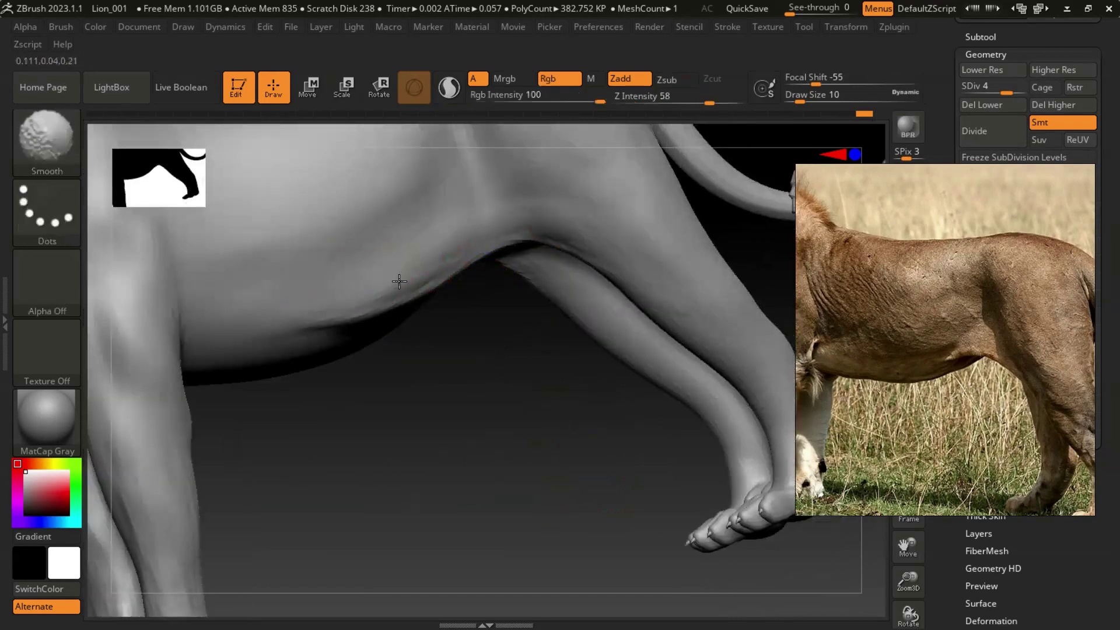
{"action": "right_click_drag", "start_coordinate": [527, 243], "coordinate": [470, 430]}
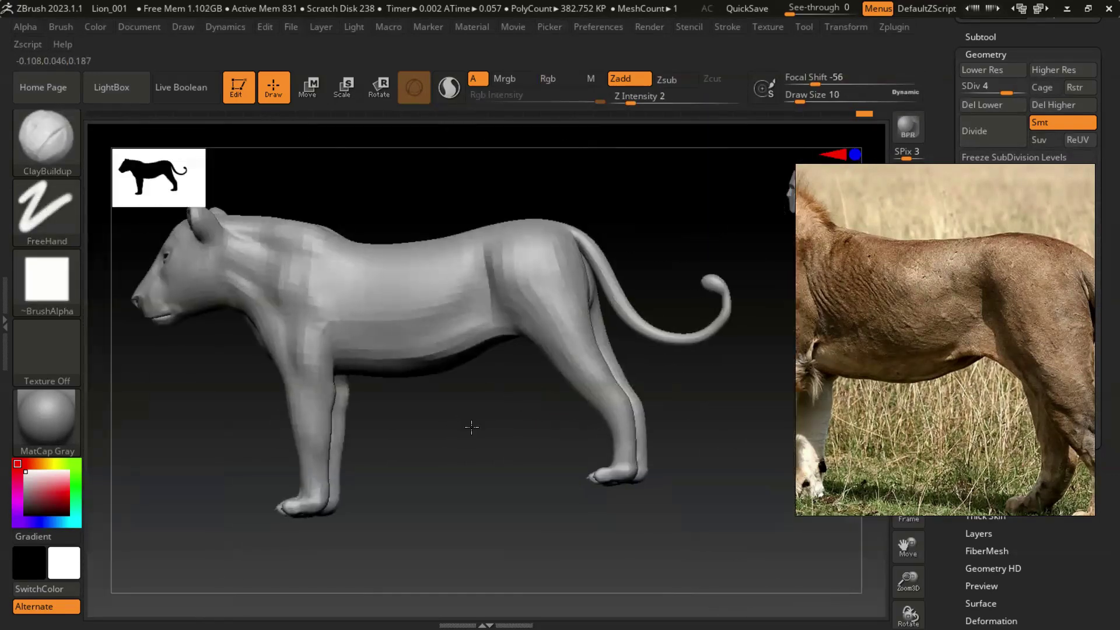
- Add ClayBuildup strokes over the hip and thigh toward the tail
{"action": "mouse_move", "coordinate": [571, 320]}
{"action": "left_mouse_down"}
{"action": "mouse_move", "coordinate": [520, 230]}
{"action": "mouse_move", "coordinate": [515, 260]}
{"action": "mouse_move", "coordinate": [500, 212]}
{"action": "left_mouse_up"}
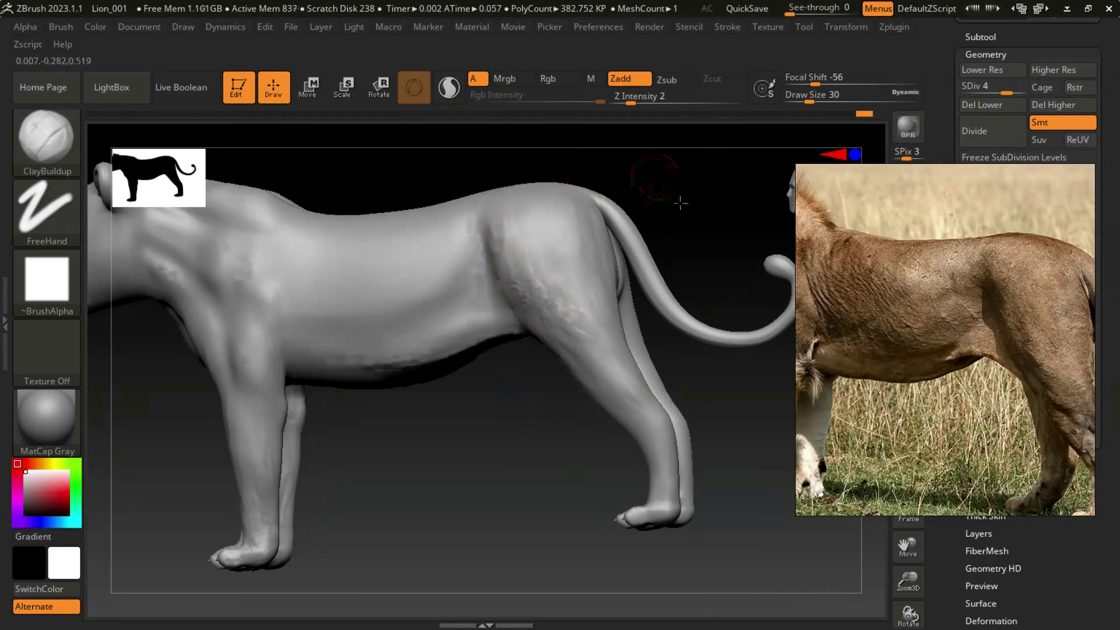
{"action": "right_click_drag", "start_coordinate": [681, 203], "coordinate": [562, 256]}
{"action": "mouse_move", "coordinate": [506, 193]}
{"action": "left_mouse_down"}
{"action": "mouse_move", "coordinate": [557, 228]}
{"action": "mouse_move", "coordinate": [519, 237]}
{"action": "mouse_move", "coordinate": [575, 193]}
{"action": "left_mouse_up"}
{"action": "mouse_move", "coordinate": [480, 444]}
{"action": "right_mouse_down"}
{"action": "mouse_move", "coordinate": [475, 455]}
{"action": "mouse_move", "coordinate": [496, 195]}
{"action": "mouse_move", "coordinate": [444, 388]}
{"action": "right_mouse_up"}
{"action": "mouse_move", "coordinate": [369, 393]}
{"action": "right_mouse_down"}
{"action": "mouse_move", "coordinate": [444, 408]}
{"action": "mouse_move", "coordinate": [494, 383]}
{"action": "mouse_move", "coordinate": [408, 327]}
{"action": "right_mouse_up"}
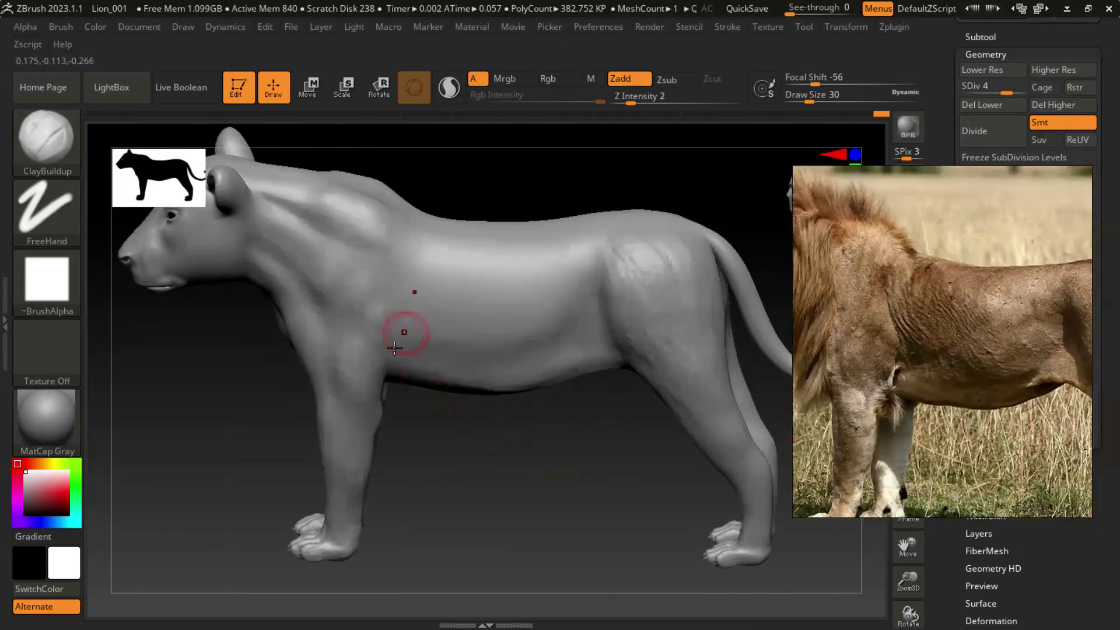
- Build up the neck and shoulder, smoothing the lumpy belly and shoulder surfaces
{"action": "left_click_drag", "start_coordinate": [338, 273], "coordinate": [381, 329]}
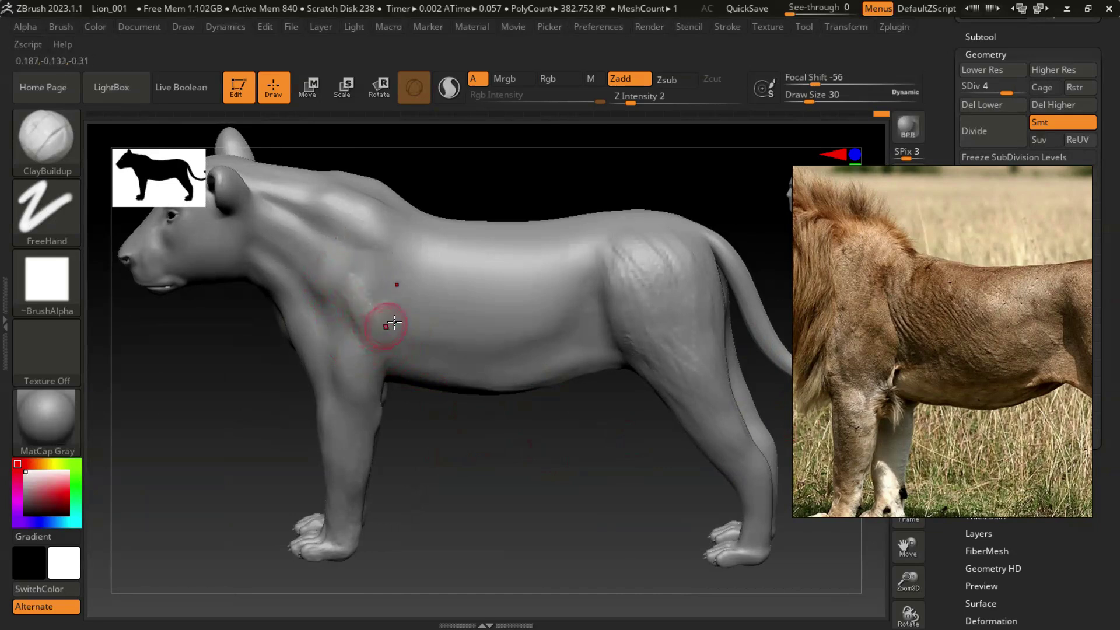
{"action": "left_click_drag", "start_coordinate": [347, 248], "coordinate": [361, 331]}
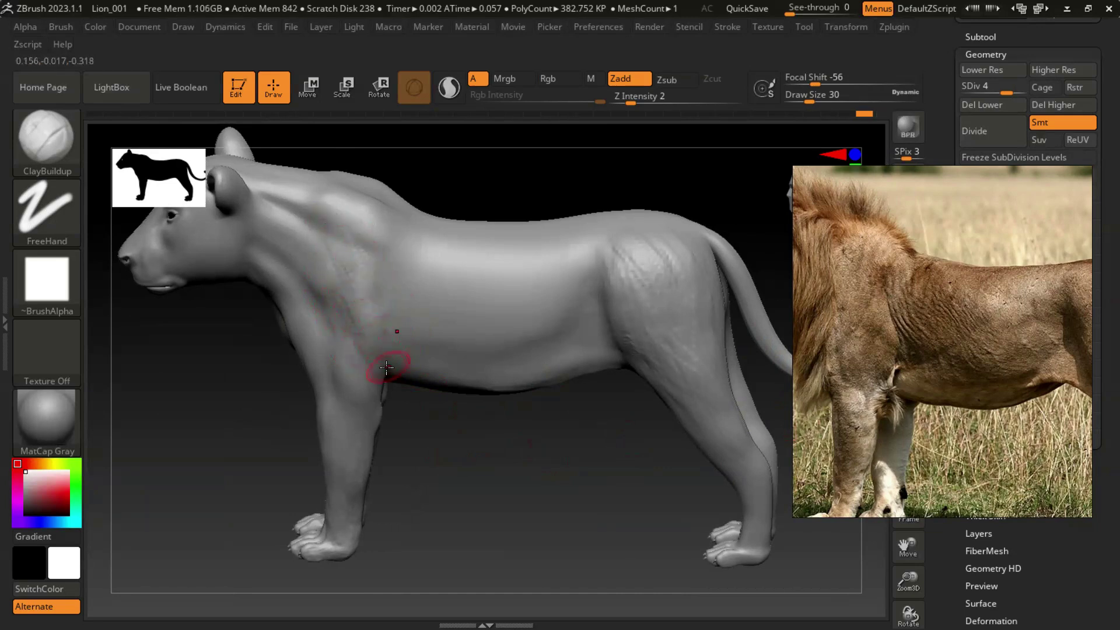
{"action": "left_click_drag", "start_coordinate": [437, 338], "coordinate": [488, 350], "text": "shift"}
{"action": "right_click_drag", "start_coordinate": [380, 363], "coordinate": [341, 307], "text": "ctrl"}
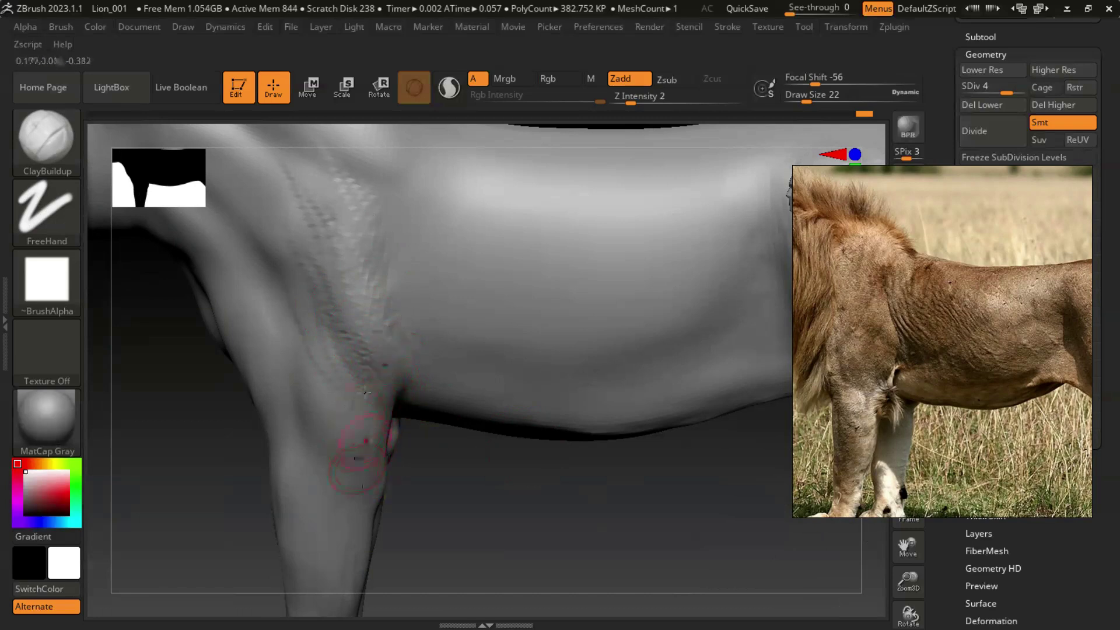
{"action": "left_click_drag", "start_coordinate": [350, 290], "coordinate": [387, 310], "text": "shift"}
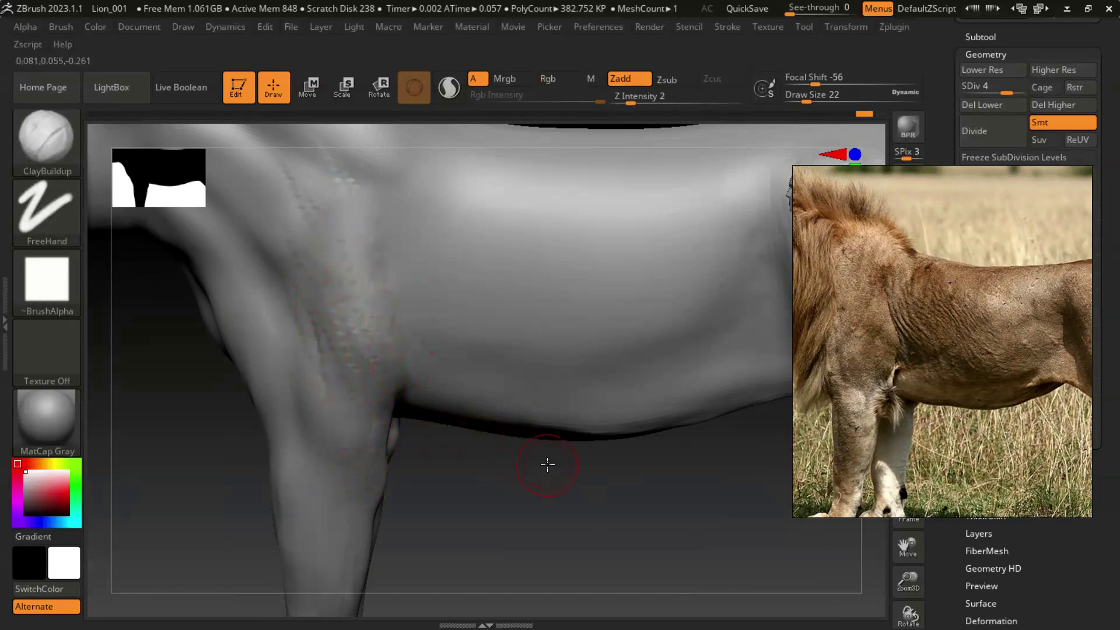
{"action": "key", "text": "f"}
{"action": "right_click_drag", "start_coordinate": [446, 395], "coordinate": [399, 270], "text": "ctrl"}
{"action": "mouse_move", "coordinate": [399, 269]}
{"action": "left_mouse_down"}
{"action": "mouse_move", "coordinate": [357, 215]}
{"action": "mouse_move", "coordinate": [395, 257]}
{"action": "mouse_move", "coordinate": [342, 248]}
{"action": "mouse_move", "coordinate": [404, 260]}
{"action": "left_mouse_up"}
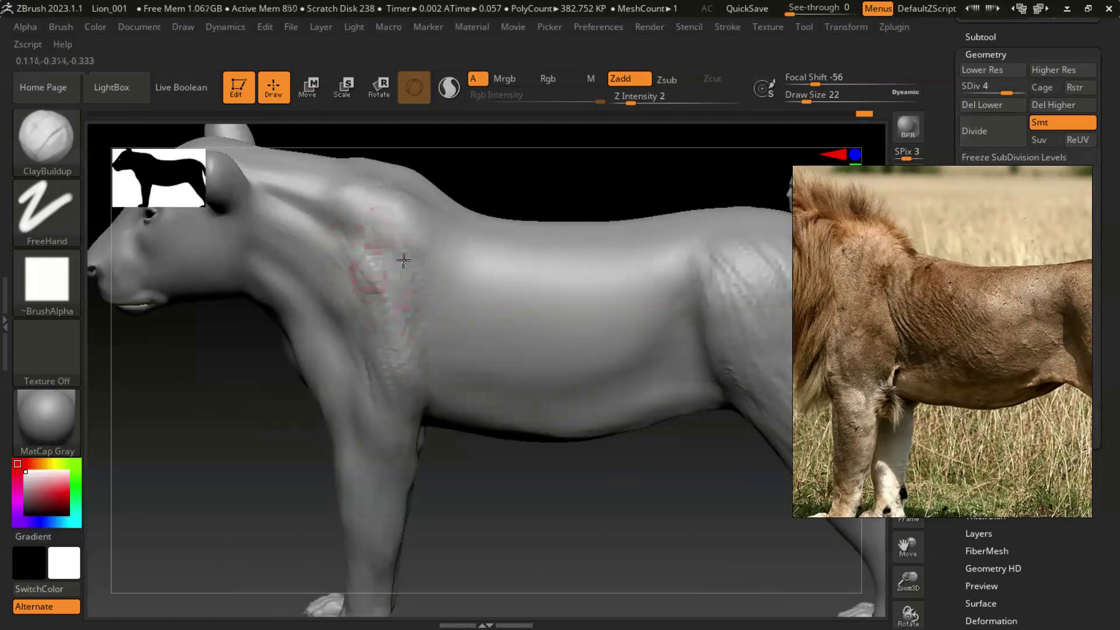
{"action": "mouse_move", "coordinate": [479, 443]}
{"action": "left_mouse_down"}
{"action": "mouse_move", "coordinate": [507, 504]}
{"action": "mouse_move", "coordinate": [449, 375]}
{"action": "left_mouse_up"}
- Carve a crease line behind the lion's shoulder with DamStandard in Zsub mode
{"action": "key", "text": "b"}
{"action": "key", "text": "d"}
{"action": "key", "text": "s"}
{"action": "left_click_drag", "start_coordinate": [413, 252], "coordinate": [434, 350]}
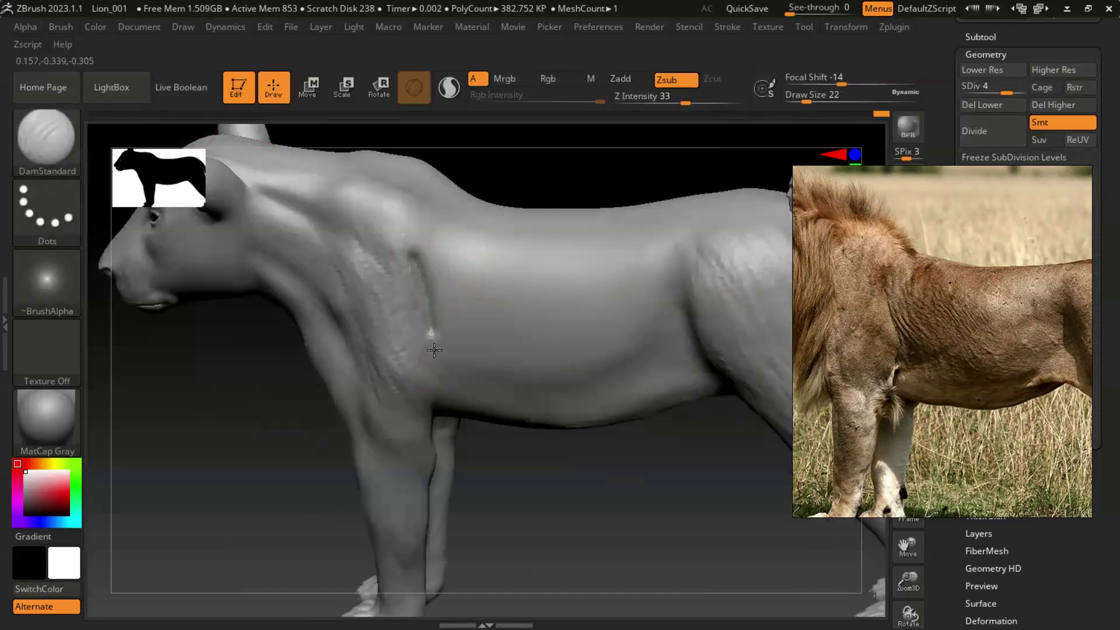
{"action": "mouse_move", "coordinate": [444, 390]}
{"action": "right_mouse_down"}
{"action": "mouse_move", "coordinate": [462, 394]}
{"action": "mouse_move", "coordinate": [537, 488]}
{"action": "mouse_move", "coordinate": [420, 265]}
{"action": "right_mouse_up"}
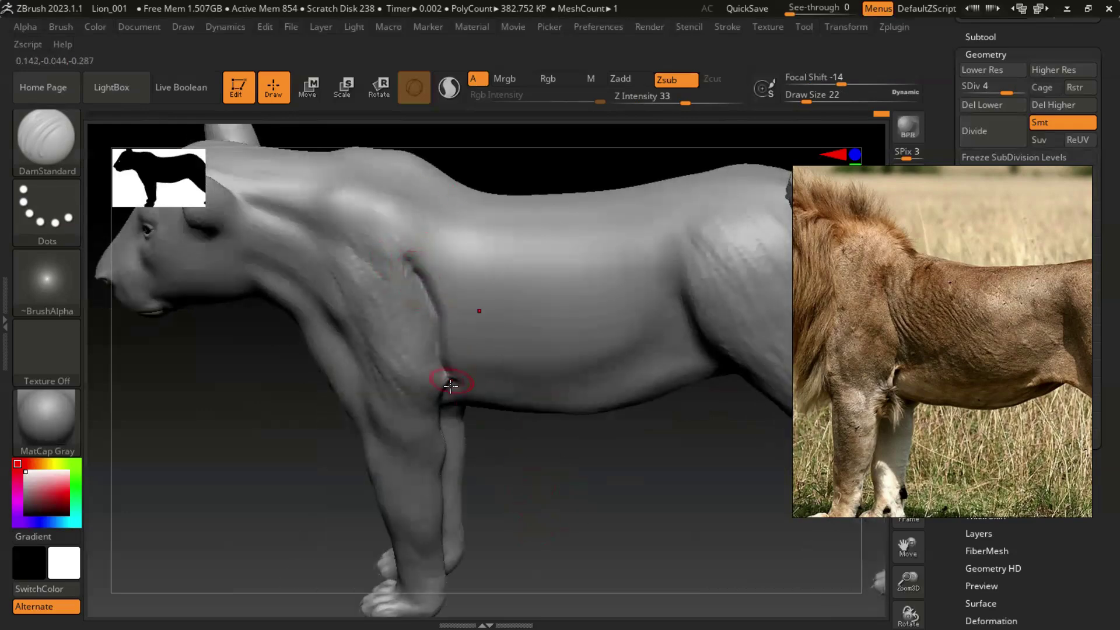
- Shift-smooth the surface around the shoulder and elbow crease from several angles
{"action": "key", "text": "shift"}
{"action": "right_click_drag", "start_coordinate": [443, 374], "coordinate": [412, 257]}
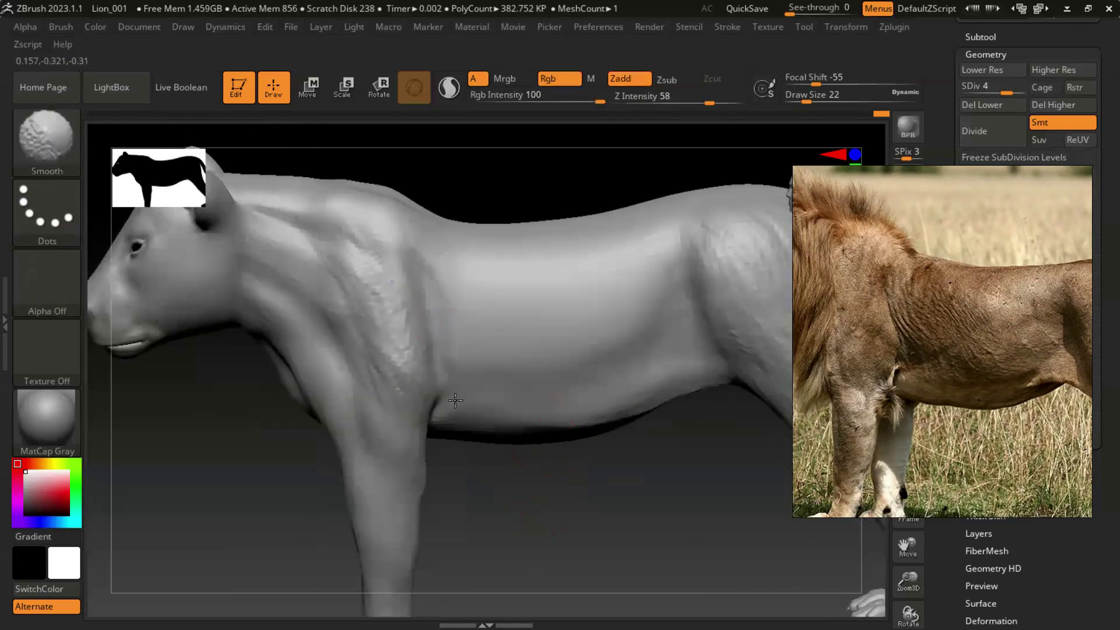
{"action": "right_click_drag", "start_coordinate": [455, 401], "coordinate": [401, 390]}
{"action": "mouse_move", "coordinate": [478, 368]}
{"action": "right_mouse_down"}
{"action": "mouse_move", "coordinate": [385, 325]}
{"action": "mouse_move", "coordinate": [438, 375]}
{"action": "right_mouse_up"}
{"action": "key", "text": "shift"}
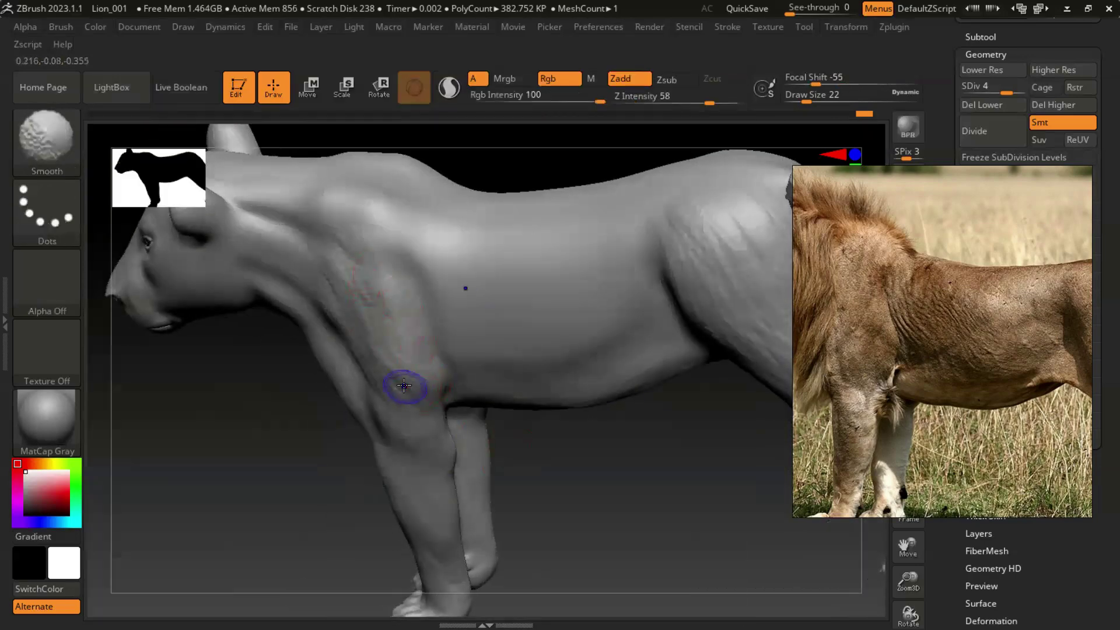
{"action": "right_click_drag", "start_coordinate": [580, 453], "coordinate": [412, 252]}
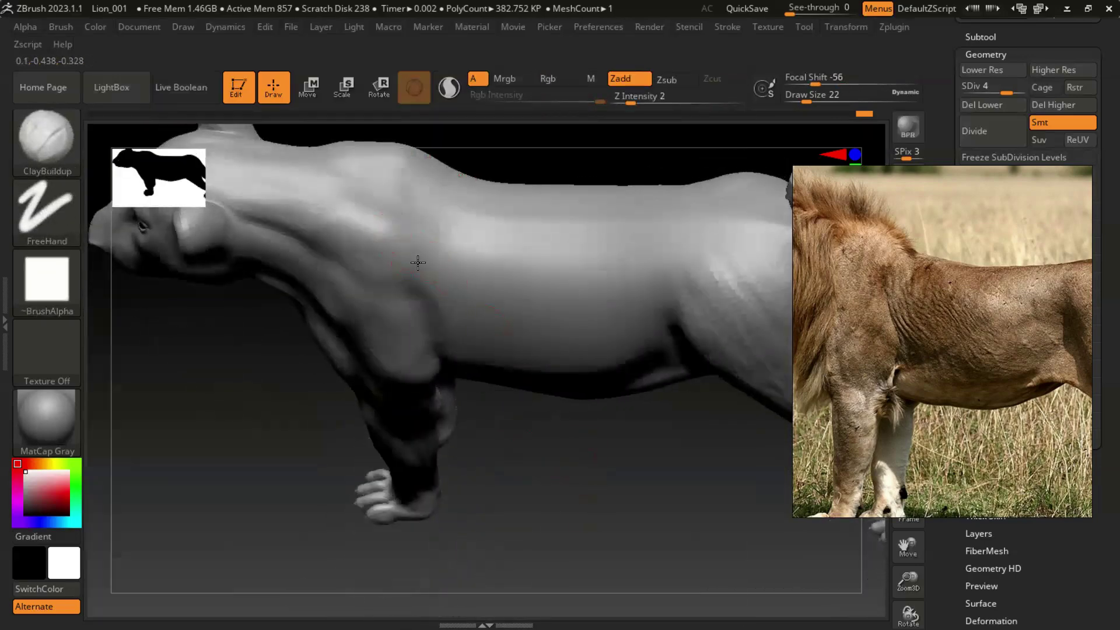
- Build up clay texture on the lion's shoulder with ClayBuildup and smooth the bumps
{"action": "right_click_drag", "start_coordinate": [526, 465], "coordinate": [413, 285]}
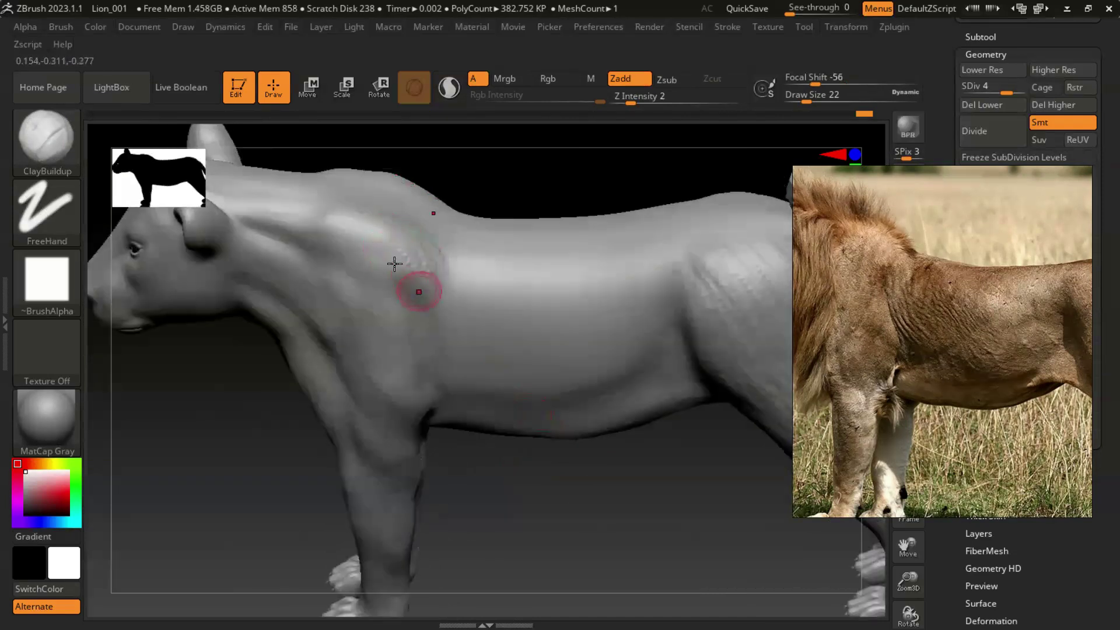
{"action": "left_click_drag", "start_coordinate": [346, 255], "coordinate": [366, 284]}
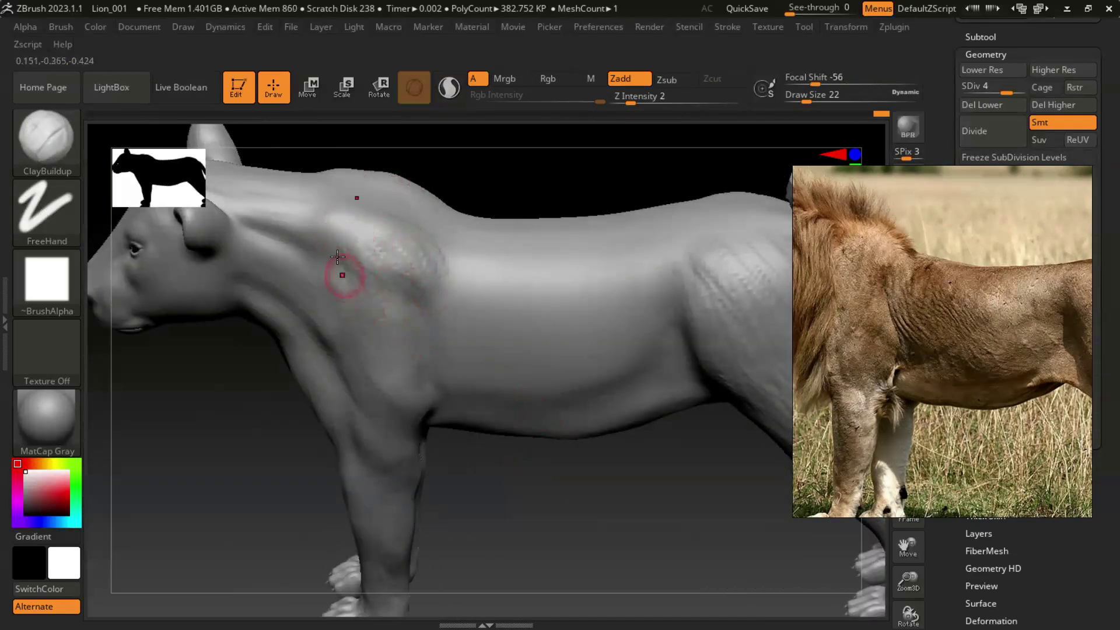
{"action": "left_click_drag", "start_coordinate": [388, 375], "coordinate": [428, 297], "text": "shift"}
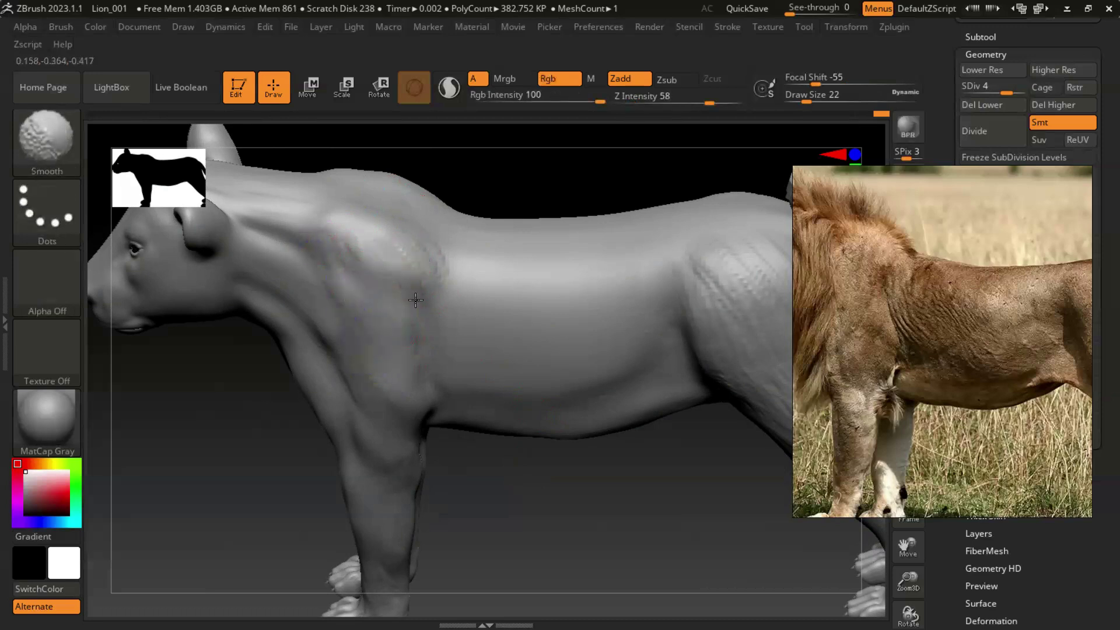
{"action": "mouse_move", "coordinate": [325, 300]}
{"action": "right_mouse_down"}
{"action": "mouse_move", "coordinate": [214, 431]}
{"action": "mouse_move", "coordinate": [324, 250]}
{"action": "mouse_move", "coordinate": [500, 517]}
{"action": "right_mouse_up"}
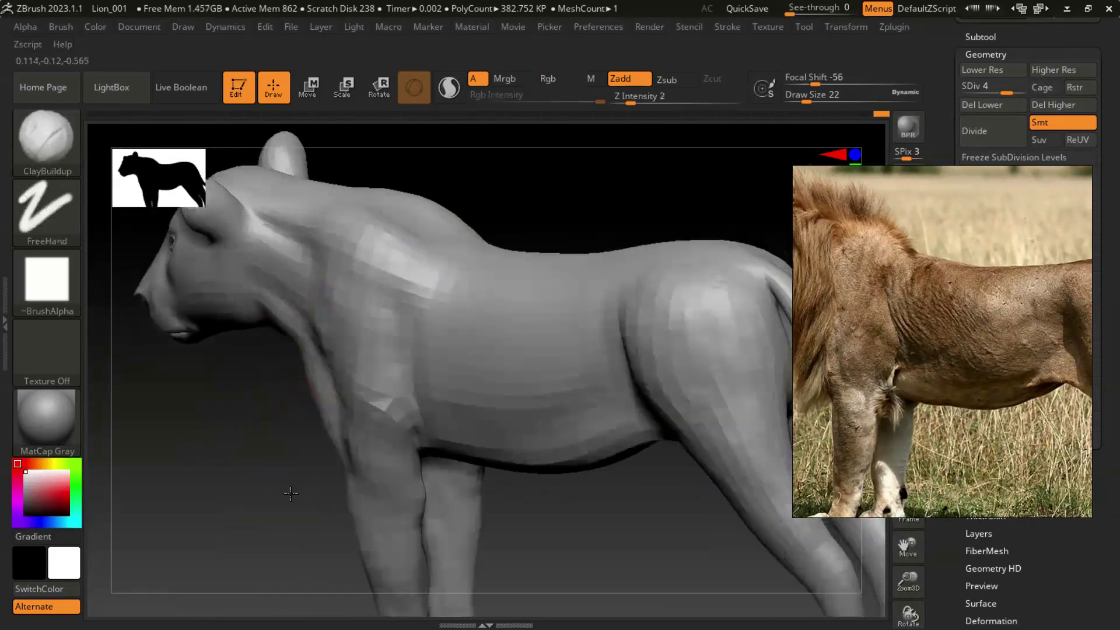
{"action": "left_click_drag", "start_coordinate": [415, 310], "coordinate": [421, 332]}
- Add ClayBuildup strokes along the foreleg and smooth out the scratches
{"action": "mouse_move", "coordinate": [426, 330]}
{"action": "right_mouse_down"}
{"action": "mouse_move", "coordinate": [603, 380]}
{"action": "mouse_move", "coordinate": [491, 495]}
{"action": "mouse_move", "coordinate": [554, 334]}
{"action": "right_mouse_up"}
{"action": "mouse_move", "coordinate": [538, 325]}
{"action": "left_mouse_down"}
{"action": "mouse_move", "coordinate": [579, 350]}
{"action": "mouse_move", "coordinate": [596, 414]}
{"action": "left_mouse_up"}
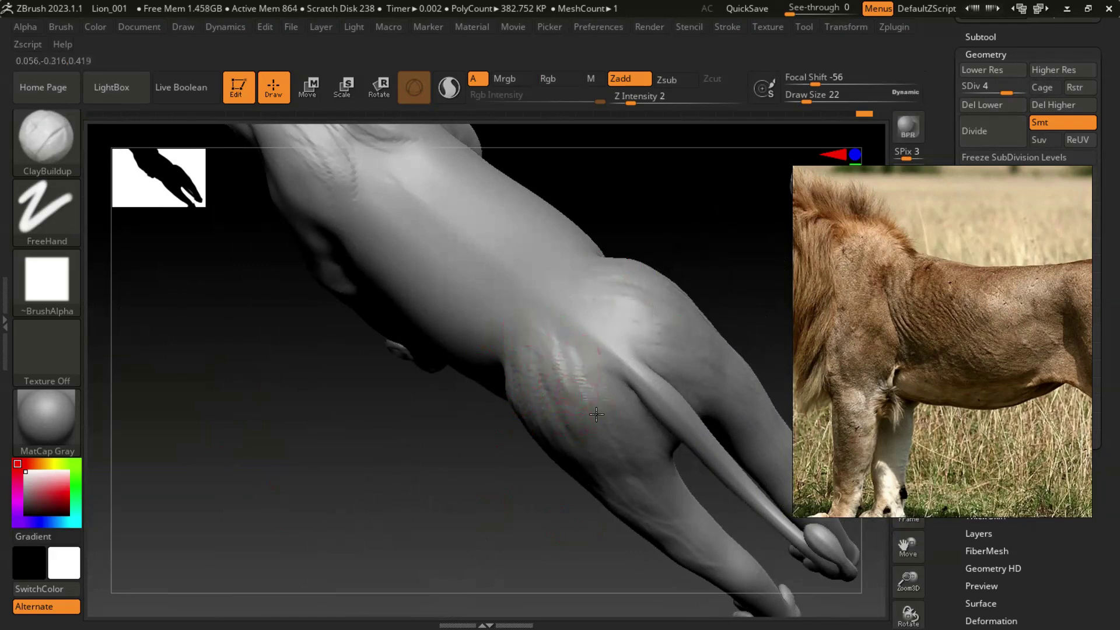
{"action": "mouse_move", "coordinate": [461, 493]}
{"action": "right_mouse_down"}
{"action": "mouse_move", "coordinate": [595, 236]}
{"action": "mouse_move", "coordinate": [667, 345]}
{"action": "right_mouse_up"}
{"action": "left_click_drag", "start_coordinate": [382, 271], "coordinate": [484, 364]}
{"action": "mouse_move", "coordinate": [417, 294]}
{"action": "left_mouse_down"}
{"action": "mouse_move", "coordinate": [525, 382]}
{"action": "mouse_move", "coordinate": [460, 330]}
{"action": "mouse_move", "coordinate": [490, 370]}
{"action": "left_mouse_up"}
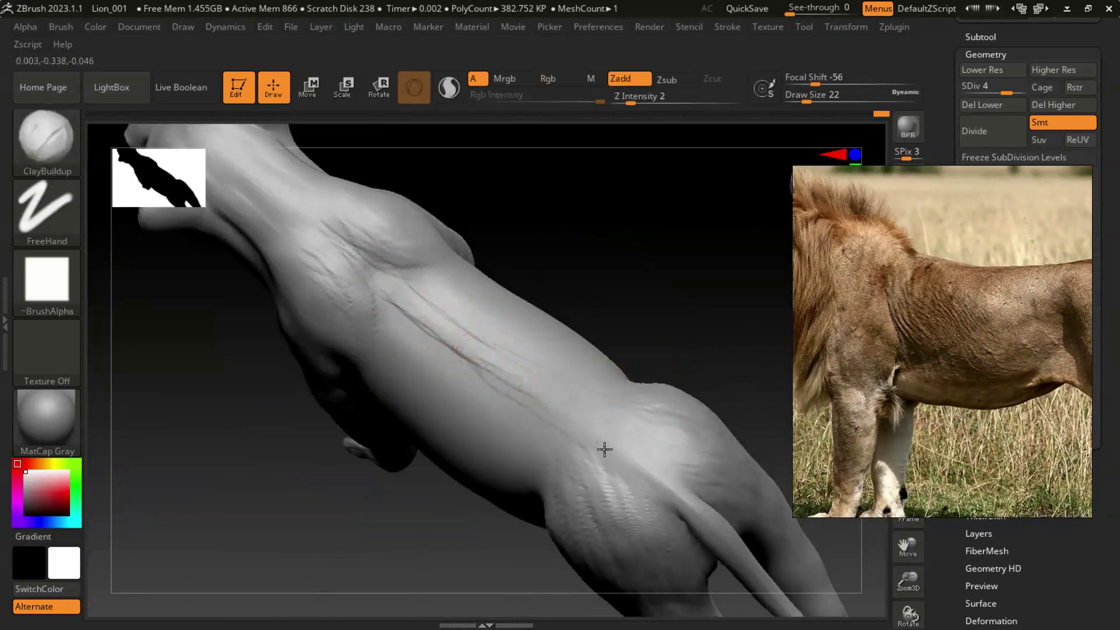
{"action": "left_click_drag", "start_coordinate": [401, 306], "coordinate": [575, 430], "text": "shift"}
{"action": "mouse_move", "coordinate": [576, 430]}
{"action": "right_mouse_down"}
{"action": "mouse_move", "coordinate": [666, 295]}
{"action": "mouse_move", "coordinate": [641, 421]}
{"action": "right_mouse_up"}
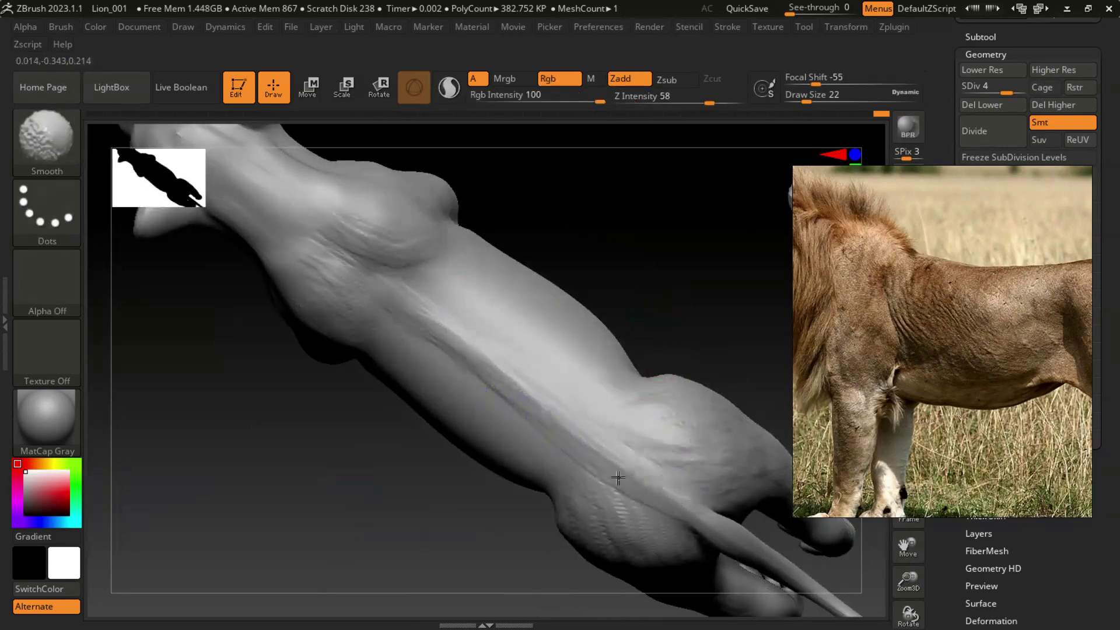
- Shift-smooth the shoulder and leg while checking them from side and front views
{"action": "right_click_drag", "start_coordinate": [705, 295], "coordinate": [404, 257]}
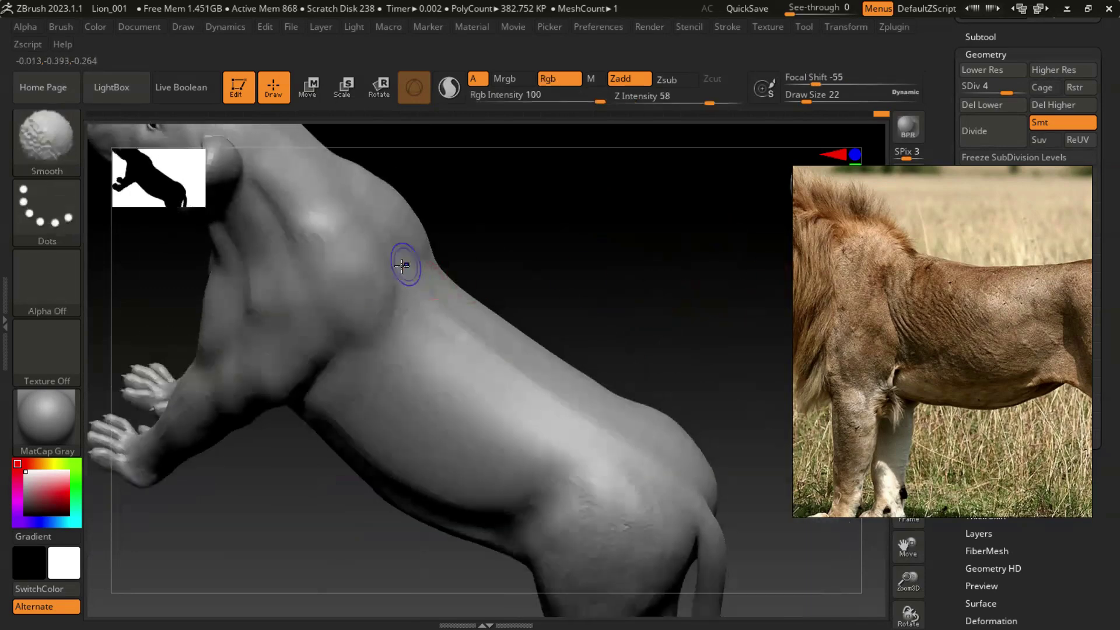
{"action": "key", "text": "f"}
{"action": "mouse_move", "coordinate": [663, 315]}
{"action": "right_mouse_down"}
{"action": "mouse_move", "coordinate": [600, 292]}
{"action": "mouse_move", "coordinate": [415, 449]}
{"action": "mouse_move", "coordinate": [561, 282]}
{"action": "right_mouse_up"}
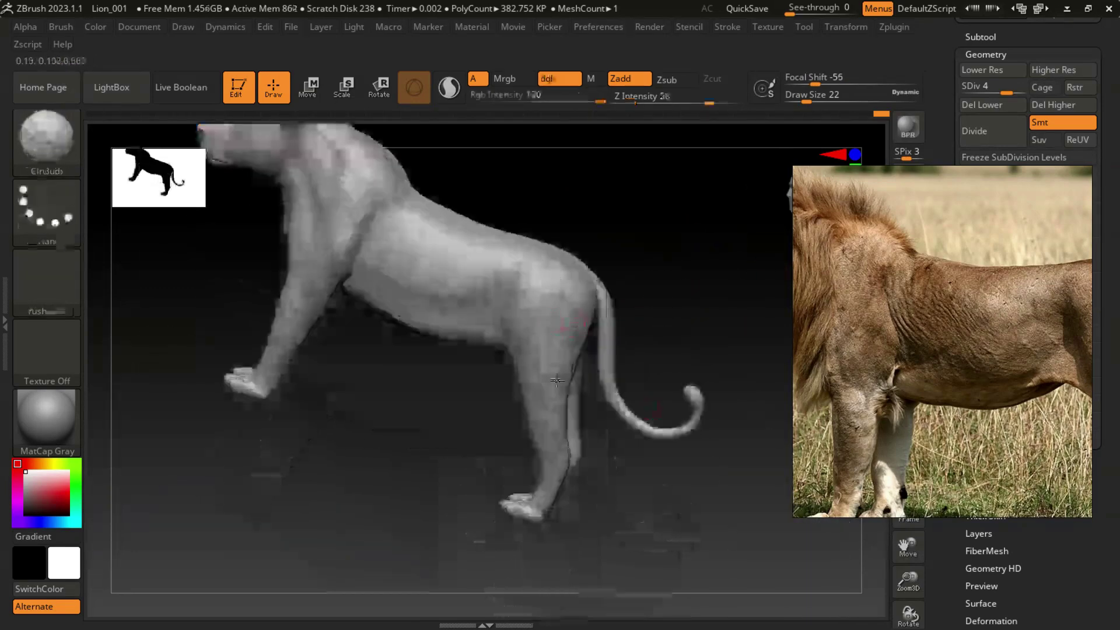
{"action": "left_click_drag", "start_coordinate": [661, 473], "coordinate": [478, 409]}
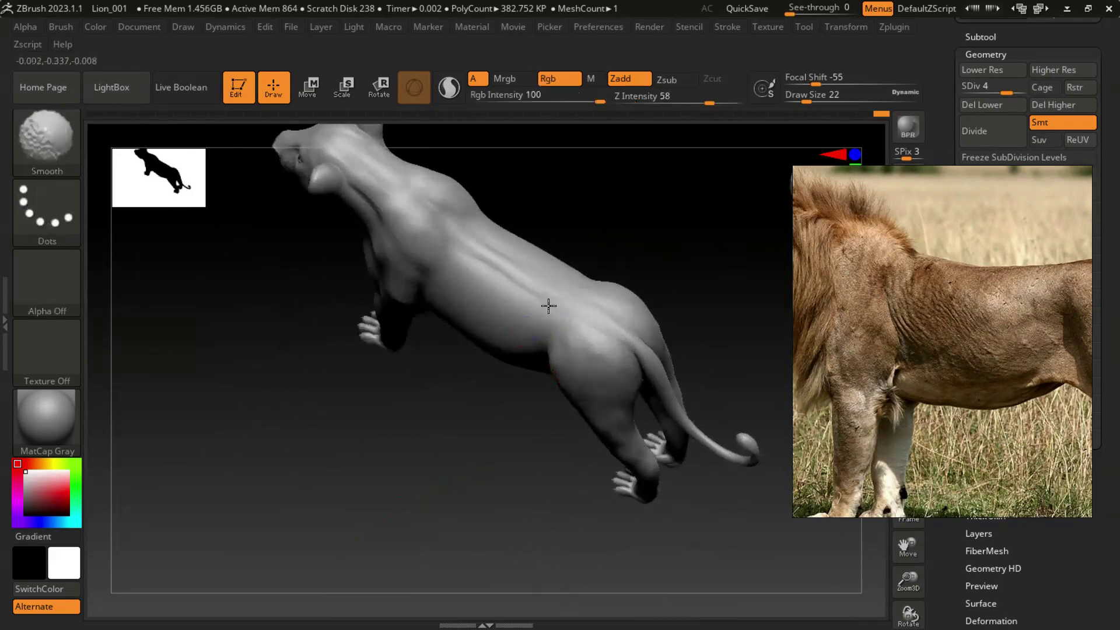
{"action": "key", "text": "shift"}
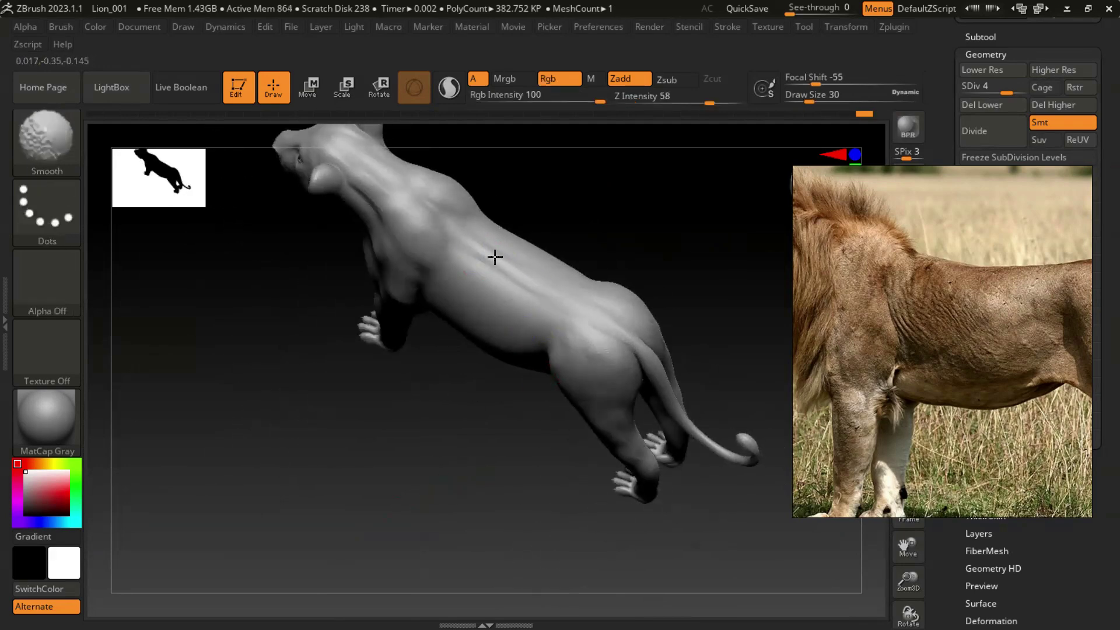
{"action": "left_click_drag", "start_coordinate": [707, 227], "coordinate": [655, 240], "text": "shift"}
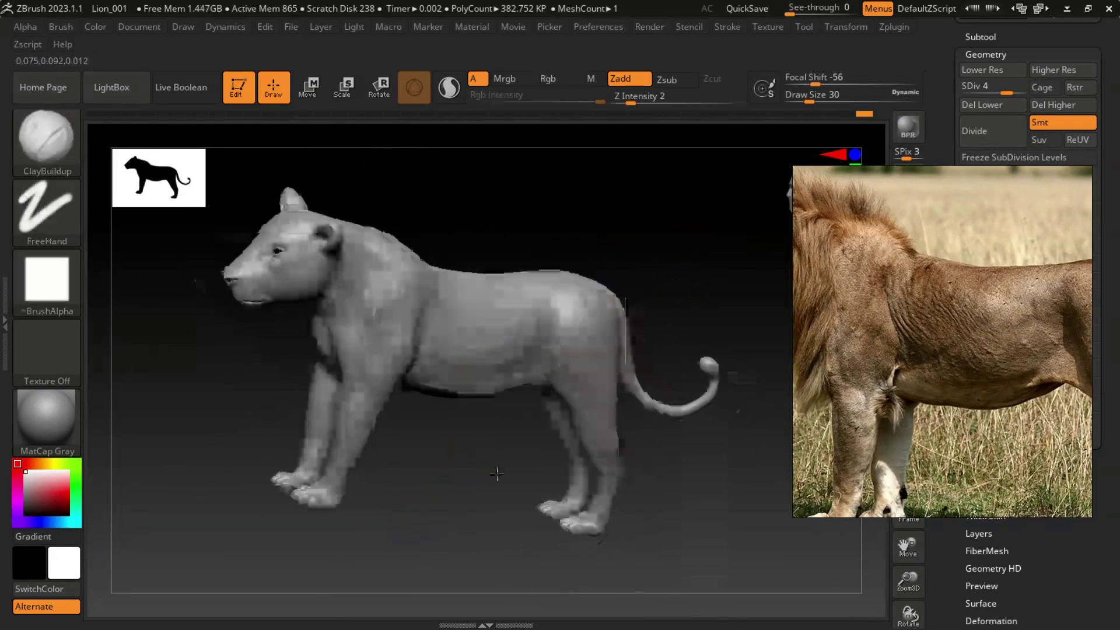
{"action": "left_click_drag", "start_coordinate": [471, 461], "coordinate": [512, 420]}
{"action": "scroll", "coordinate": [993, 408], "scroll_direction": "down", "scroll_amount": 2}
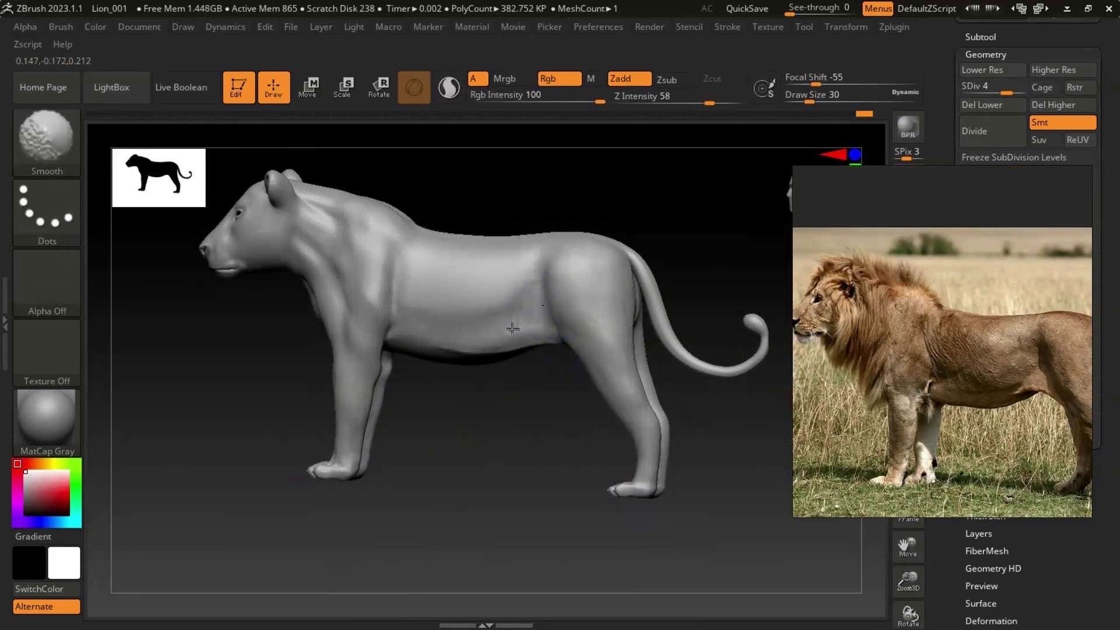
{"action": "scroll", "coordinate": [393, 493], "scroll_direction": "up", "scroll_amount": 5}
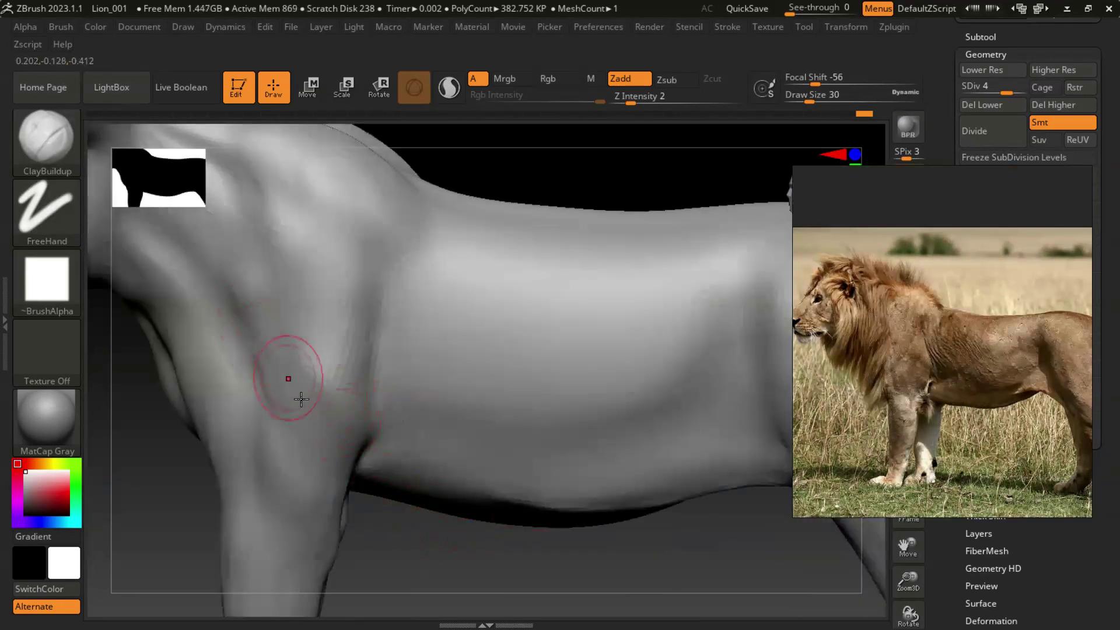
{"action": "key", "text": "shift"}
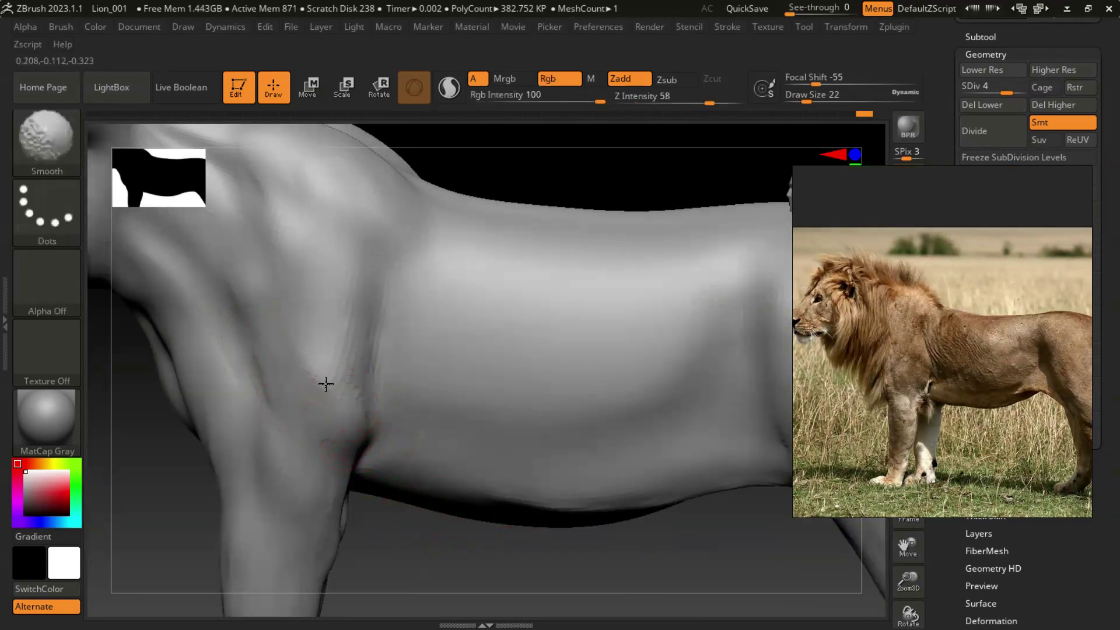
{"action": "scroll", "coordinate": [645, 438], "scroll_direction": "down", "scroll_amount": 5}
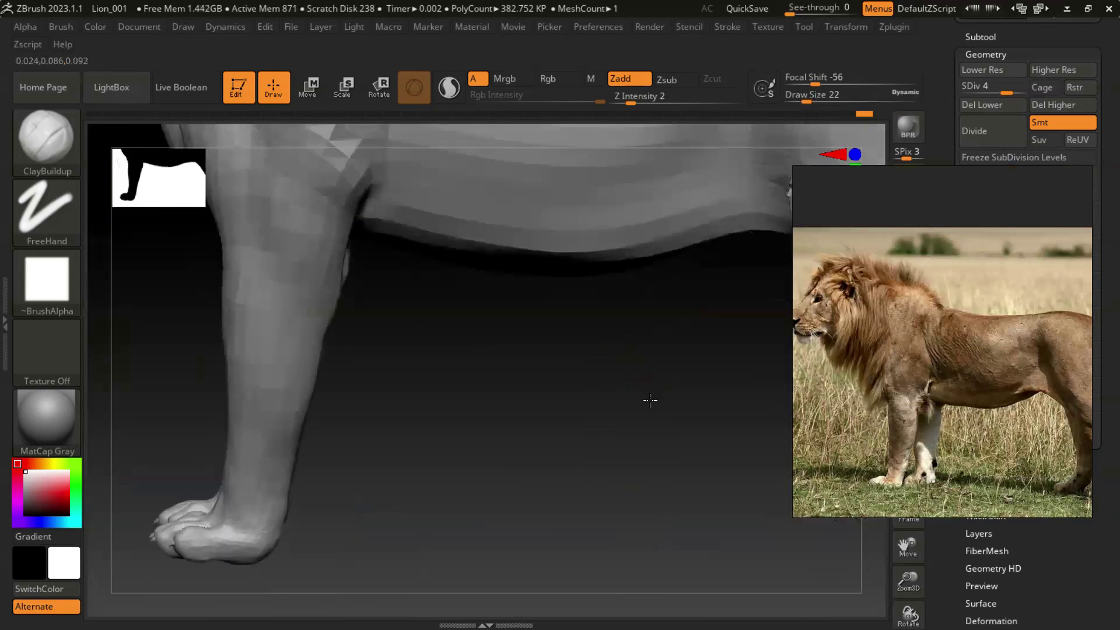
{"action": "scroll", "coordinate": [651, 400], "scroll_direction": "down", "scroll_amount": 5}
{"action": "scroll", "coordinate": [596, 402], "scroll_direction": "up", "scroll_amount": 5}
- Save the Lion_001 project from the File menu
{"action": "left_click", "coordinate": [291, 26]}
{"action": "left_click", "coordinate": [325, 78]}
{"action": "scroll", "coordinate": [445, 393], "scroll_direction": "up", "scroll_amount": 5}
{"action": "scroll", "coordinate": [551, 404], "scroll_direction": "up", "scroll_amount": 3}
{"action": "mouse_move", "coordinate": [551, 403]}
{"action": "left_mouse_down"}
{"action": "mouse_move", "coordinate": [530, 368]}
{"action": "mouse_move", "coordinate": [538, 375]}
{"action": "mouse_move", "coordinate": [513, 383]}
{"action": "left_mouse_up"}
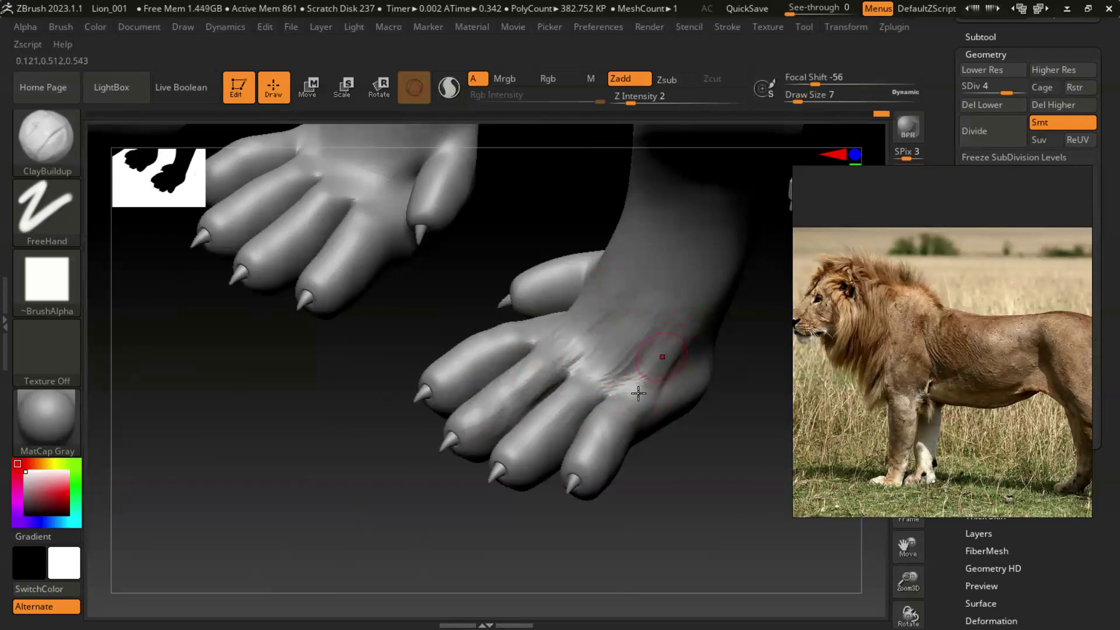
- Sculpt small ClayBuildup bumps between the toes and across the front paw knuckles at Draw Size 7
{"action": "mouse_move", "coordinate": [670, 467]}
{"action": "left_mouse_down"}
{"action": "mouse_move", "coordinate": [711, 499]}
{"action": "mouse_move", "coordinate": [587, 277]}
{"action": "left_mouse_up"}
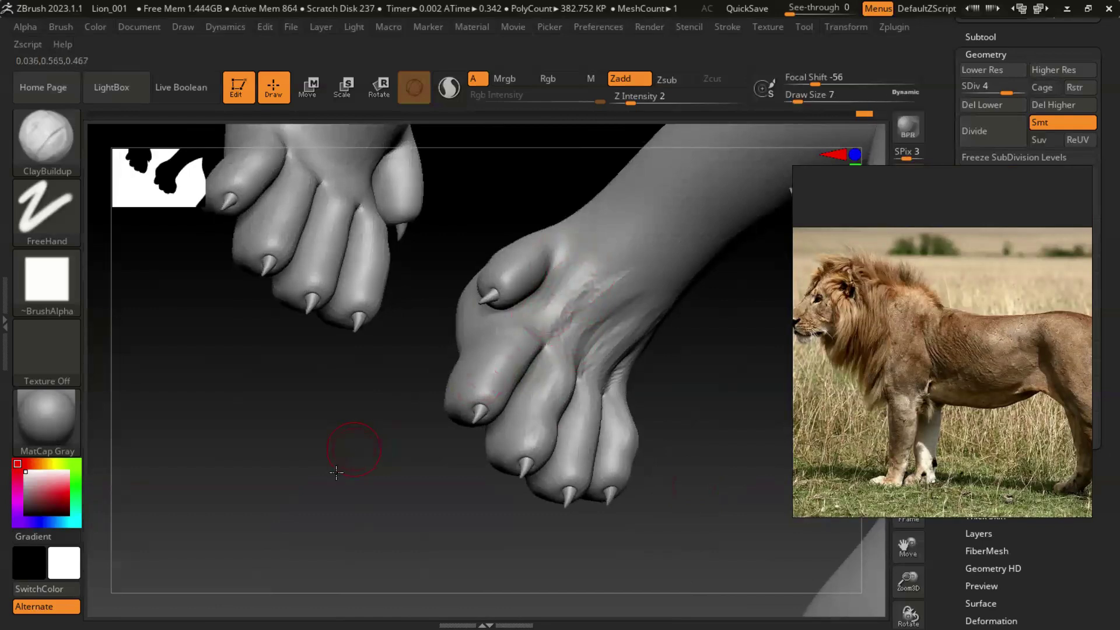
{"action": "left_click_drag", "start_coordinate": [350, 451], "coordinate": [525, 309]}
{"action": "mouse_move", "coordinate": [540, 351]}
{"action": "left_mouse_down"}
{"action": "mouse_move", "coordinate": [367, 332]}
{"action": "mouse_move", "coordinate": [694, 370]}
{"action": "mouse_move", "coordinate": [525, 408]}
{"action": "mouse_move", "coordinate": [399, 359]}
{"action": "left_mouse_up"}
{"action": "key", "text": "space"}
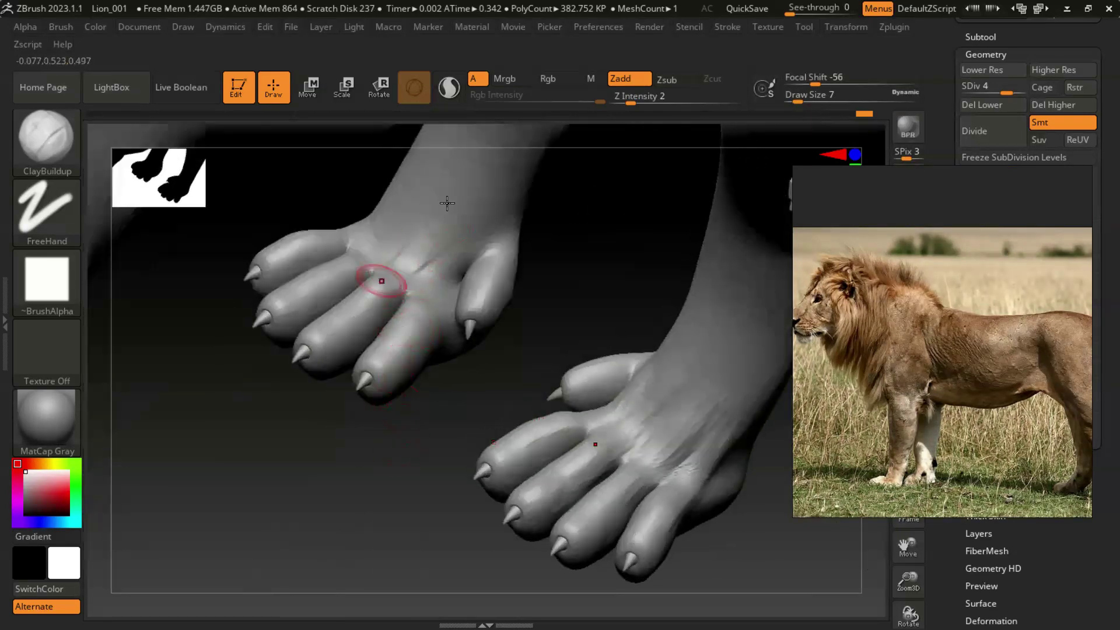
{"action": "mouse_move", "coordinate": [420, 236]}
{"action": "left_mouse_down"}
{"action": "mouse_move", "coordinate": [447, 283]}
{"action": "mouse_move", "coordinate": [422, 208]}
{"action": "left_mouse_up"}
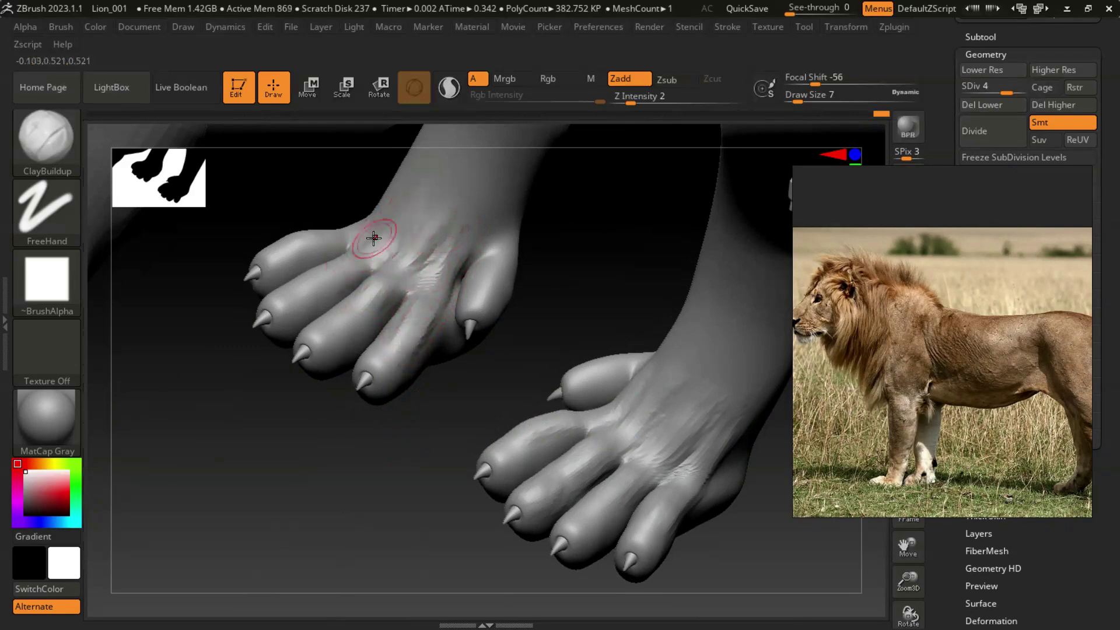
{"action": "mouse_move", "coordinate": [317, 236]}
{"action": "right_mouse_down"}
{"action": "mouse_move", "coordinate": [348, 407]}
{"action": "mouse_move", "coordinate": [341, 235]}
{"action": "right_mouse_up"}
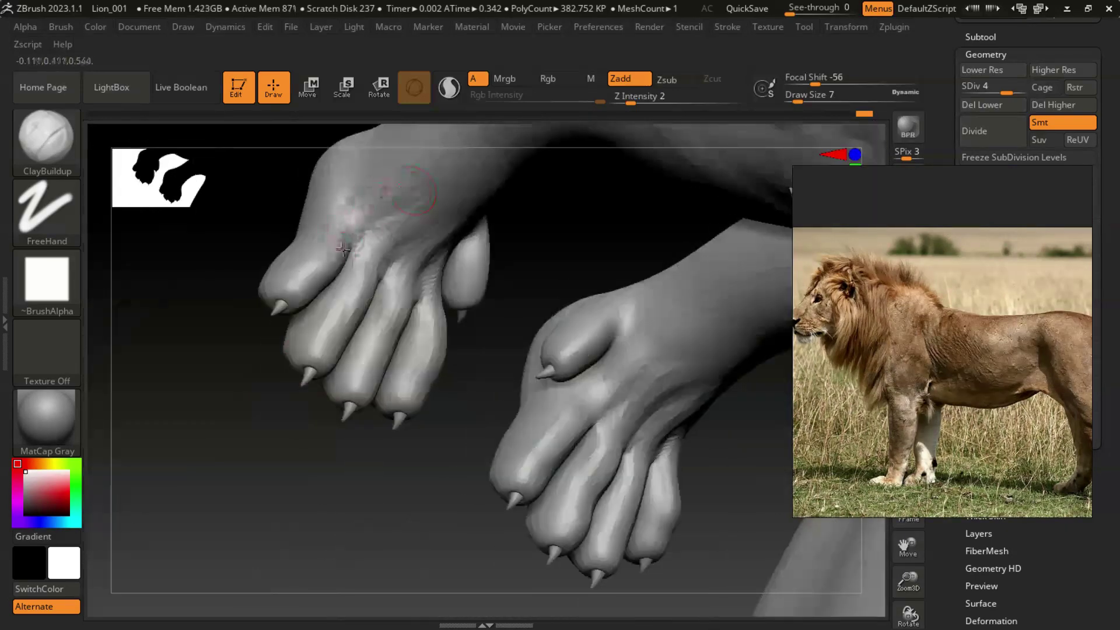
{"action": "right_click_drag", "start_coordinate": [297, 431], "coordinate": [344, 387]}
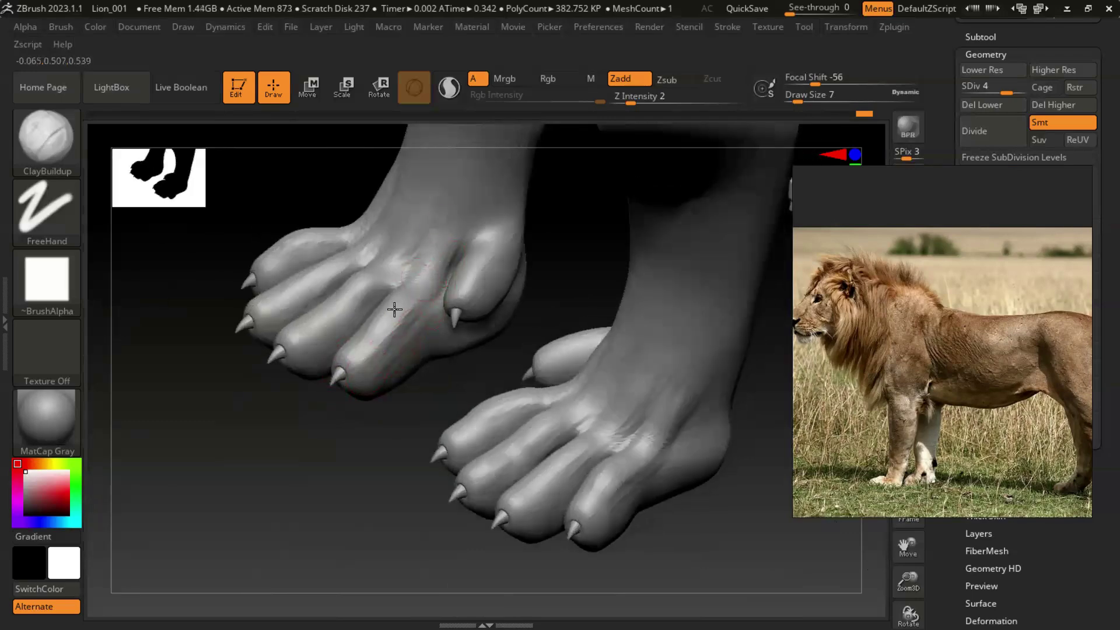
{"action": "left_click_drag", "start_coordinate": [417, 221], "coordinate": [331, 317]}
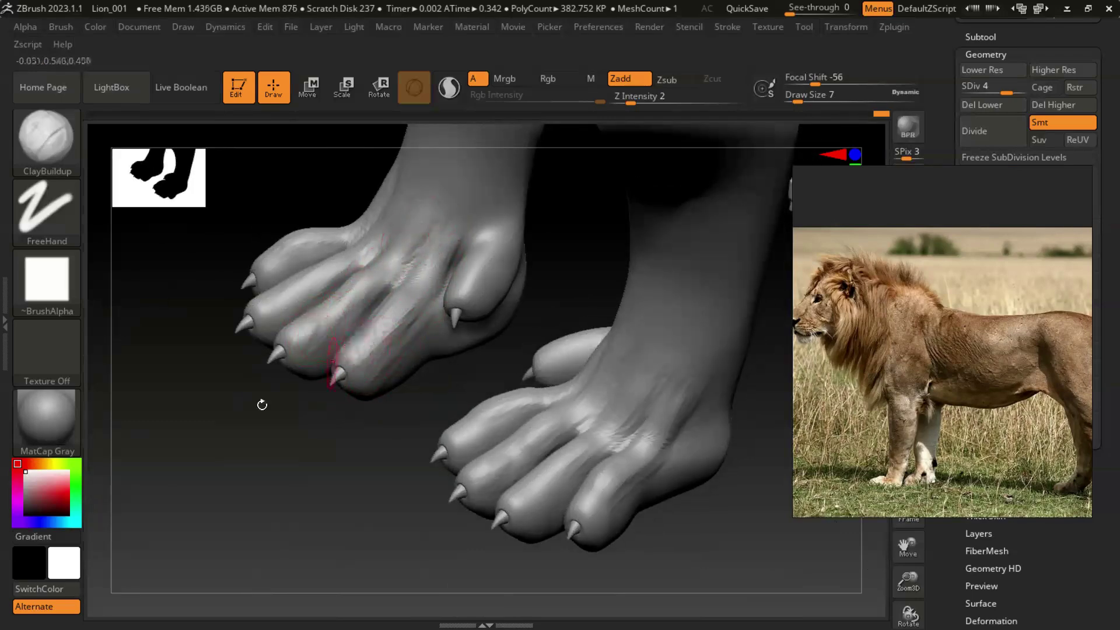
- Lightly shape the front paw ankles, reviewing the paws from low front angles
{"action": "right_click_drag", "start_coordinate": [350, 347], "coordinate": [287, 300]}
{"action": "right_click_drag", "start_coordinate": [246, 365], "coordinate": [231, 250]}
{"action": "mouse_move", "coordinate": [294, 443]}
{"action": "right_mouse_down"}
{"action": "mouse_move", "coordinate": [428, 438]}
{"action": "mouse_move", "coordinate": [407, 427]}
{"action": "mouse_move", "coordinate": [458, 237]}
{"action": "right_mouse_up"}
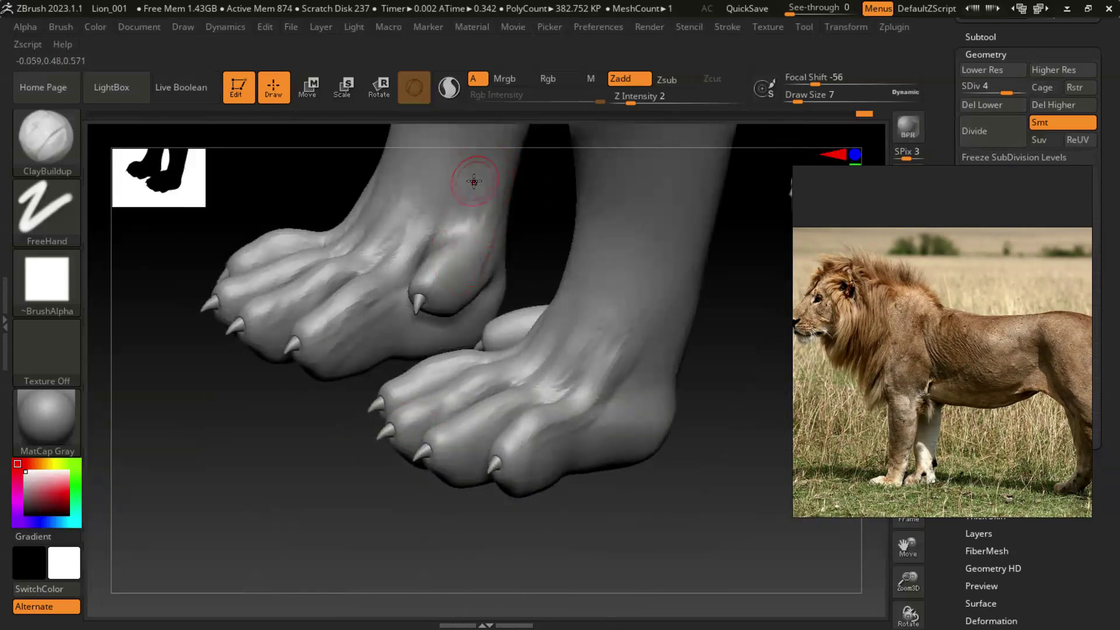
{"action": "left_click_drag", "start_coordinate": [473, 182], "coordinate": [496, 237]}
{"action": "right_click_drag", "start_coordinate": [622, 493], "coordinate": [645, 332]}
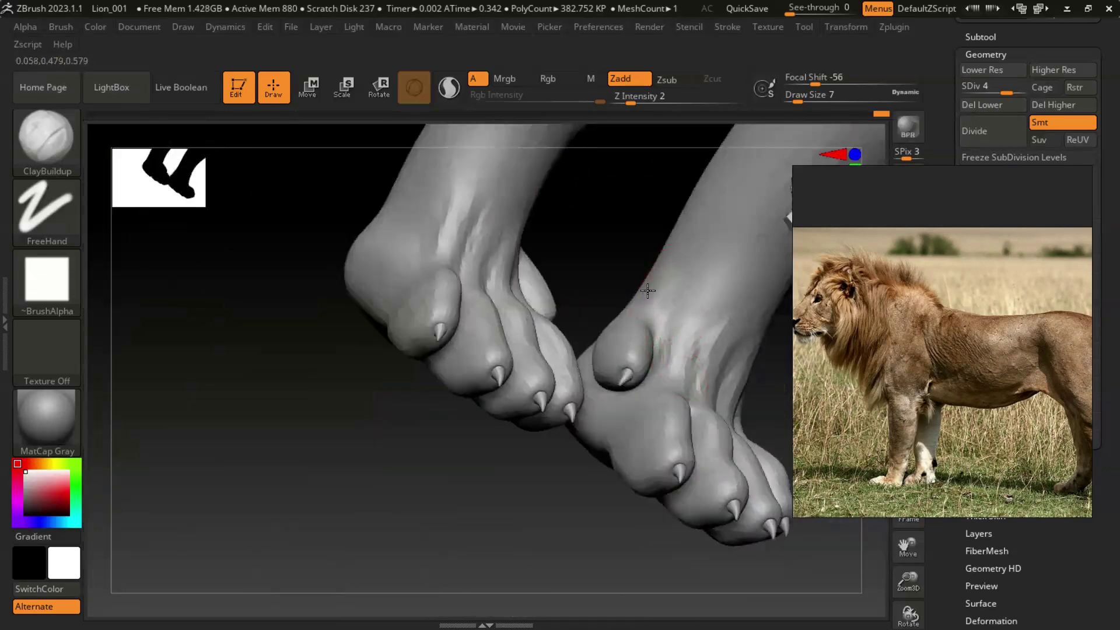
{"action": "right_click_drag", "start_coordinate": [670, 275], "coordinate": [680, 292]}
{"action": "mouse_move", "coordinate": [617, 337]}
{"action": "right_mouse_down"}
{"action": "mouse_move", "coordinate": [470, 430]}
{"action": "mouse_move", "coordinate": [612, 420]}
{"action": "mouse_move", "coordinate": [475, 388]}
{"action": "mouse_move", "coordinate": [465, 359]}
{"action": "right_mouse_up"}
{"action": "mouse_move", "coordinate": [615, 378]}
{"action": "right_mouse_down"}
{"action": "mouse_move", "coordinate": [408, 393]}
{"action": "mouse_move", "coordinate": [780, 426]}
{"action": "right_mouse_up"}
- Zoom the reference to the hind leg, resize the brush and sculpt faint tendon strokes
{"action": "scroll", "coordinate": [955, 431], "scroll_direction": "up", "scroll_amount": 3}
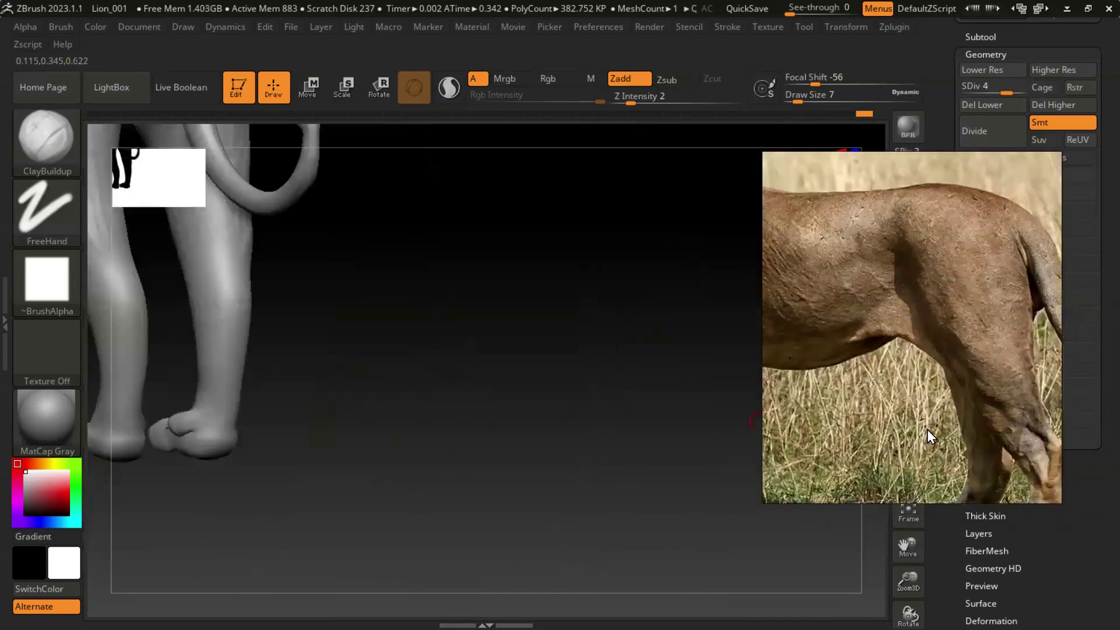
{"action": "scroll", "coordinate": [937, 406], "scroll_direction": "down", "scroll_amount": 3}
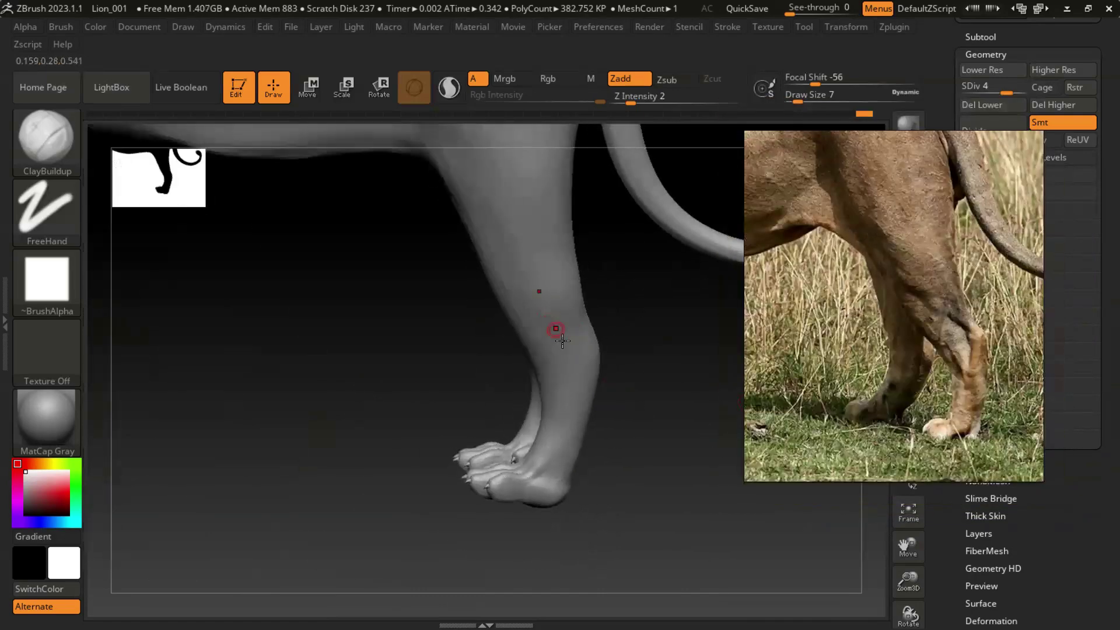
{"action": "key", "text": "bracketright"}
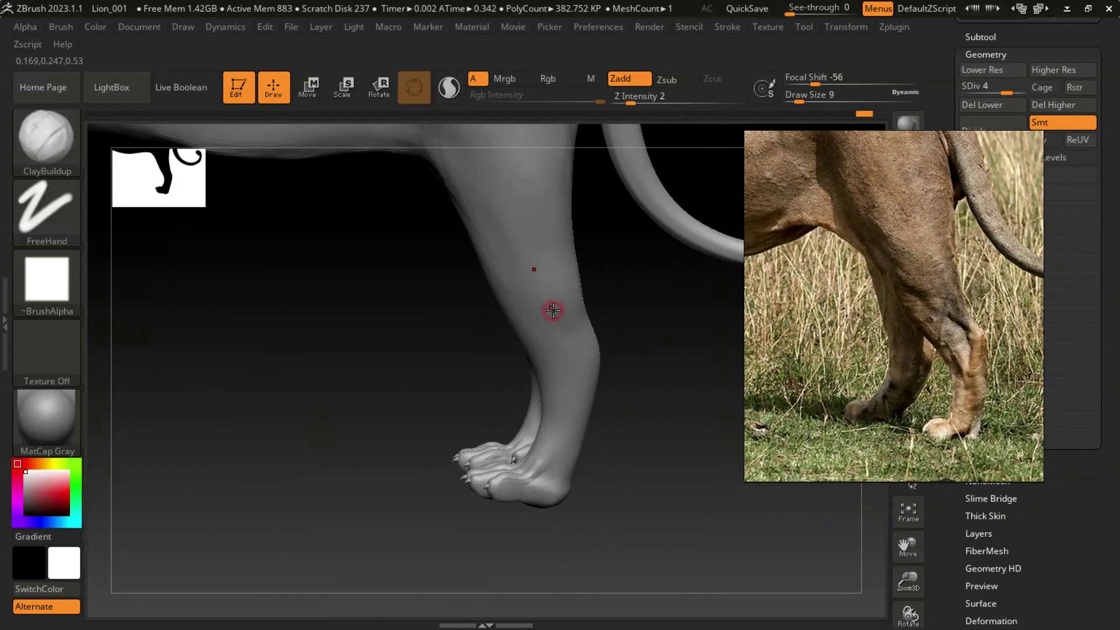
{"action": "key", "text": "bracketleft"}
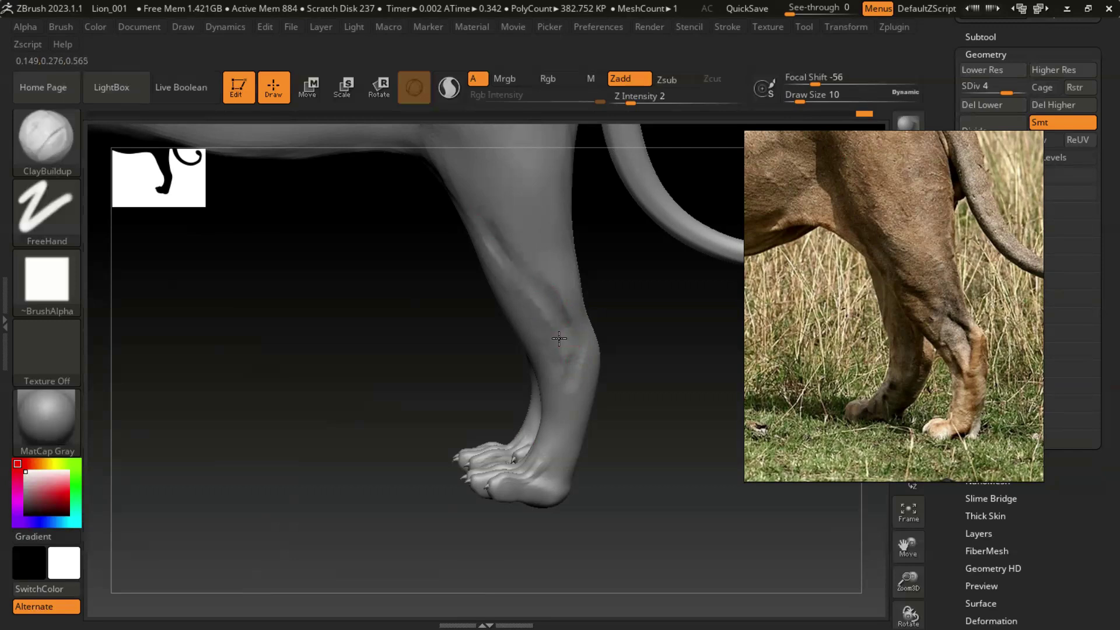
{"action": "left_click_drag", "start_coordinate": [676, 418], "coordinate": [598, 380]}
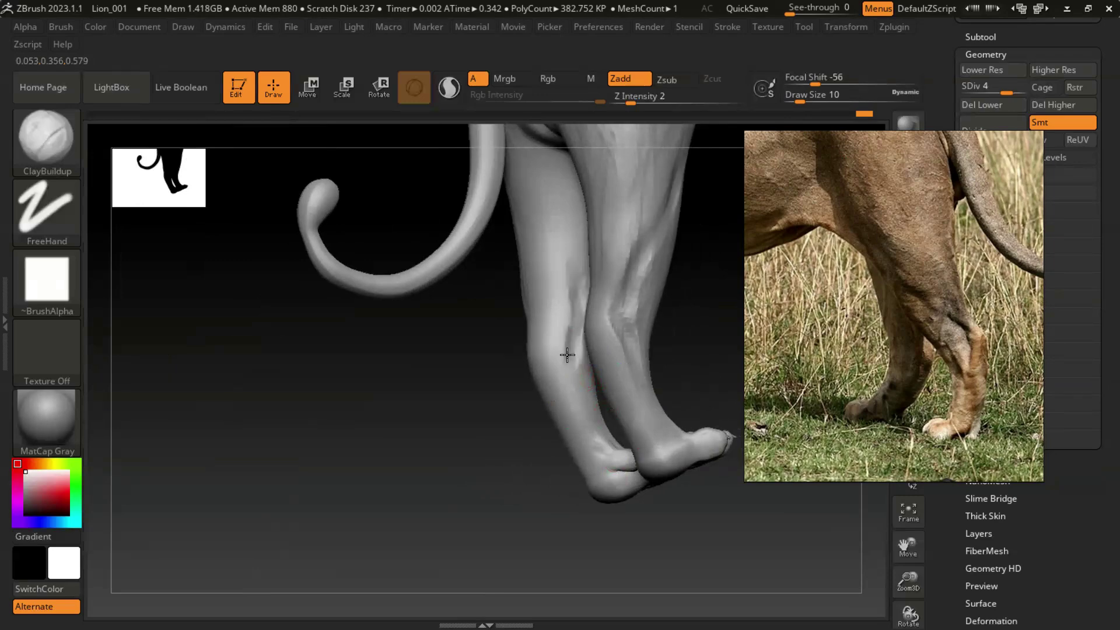
{"action": "left_click_drag", "start_coordinate": [581, 379], "coordinate": [556, 280], "text": "shift"}
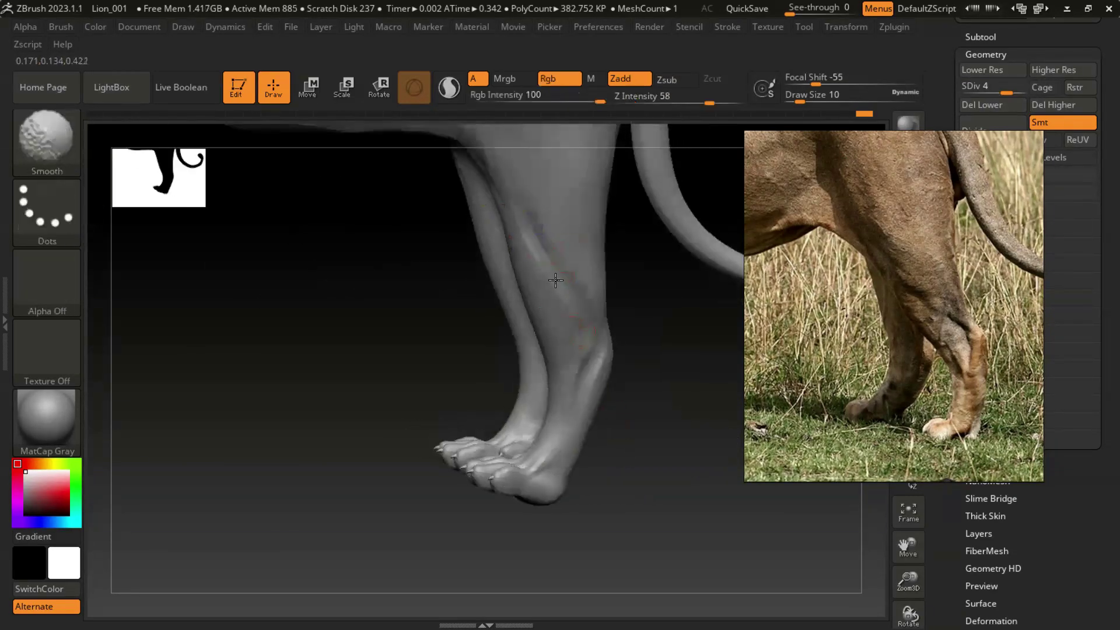
- Select the Pinch brush (B, P, I) at Draw Size 30 for sharpening tendons
{"action": "left_click_drag", "start_coordinate": [670, 417], "coordinate": [533, 400]}
{"action": "key", "text": "b"}
{"action": "key", "text": "p"}
{"action": "key", "text": "i"}
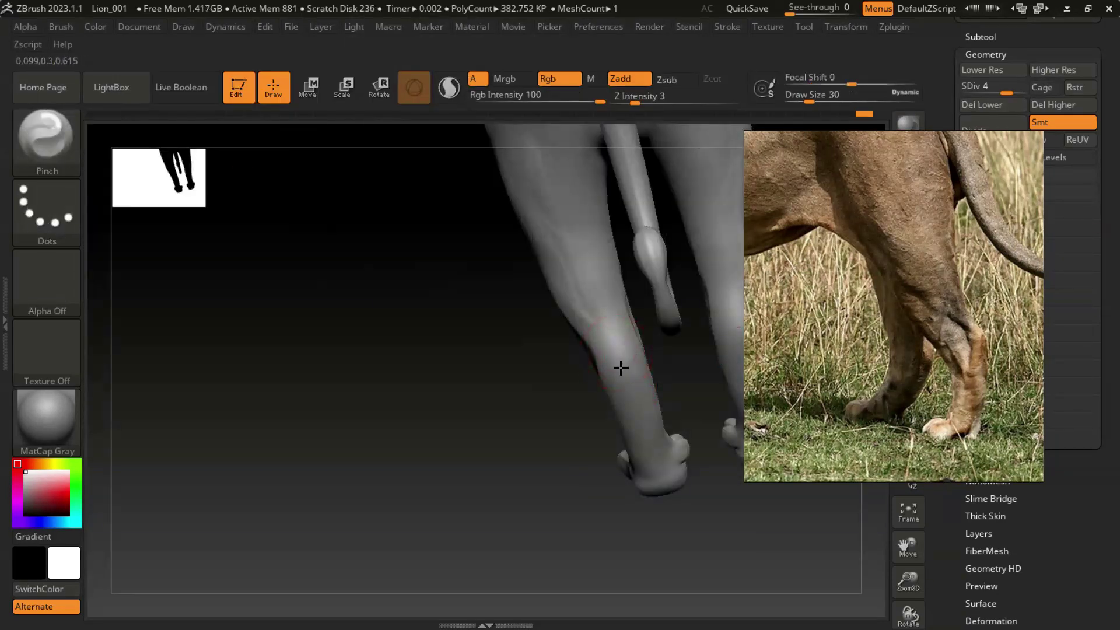
{"action": "left_click_drag", "start_coordinate": [625, 357], "coordinate": [525, 395]}
- Reshape the lower hind leg's hock with an enlarged Move brush (B, M, V)
{"action": "key", "text": "b"}
{"action": "key", "text": "m"}
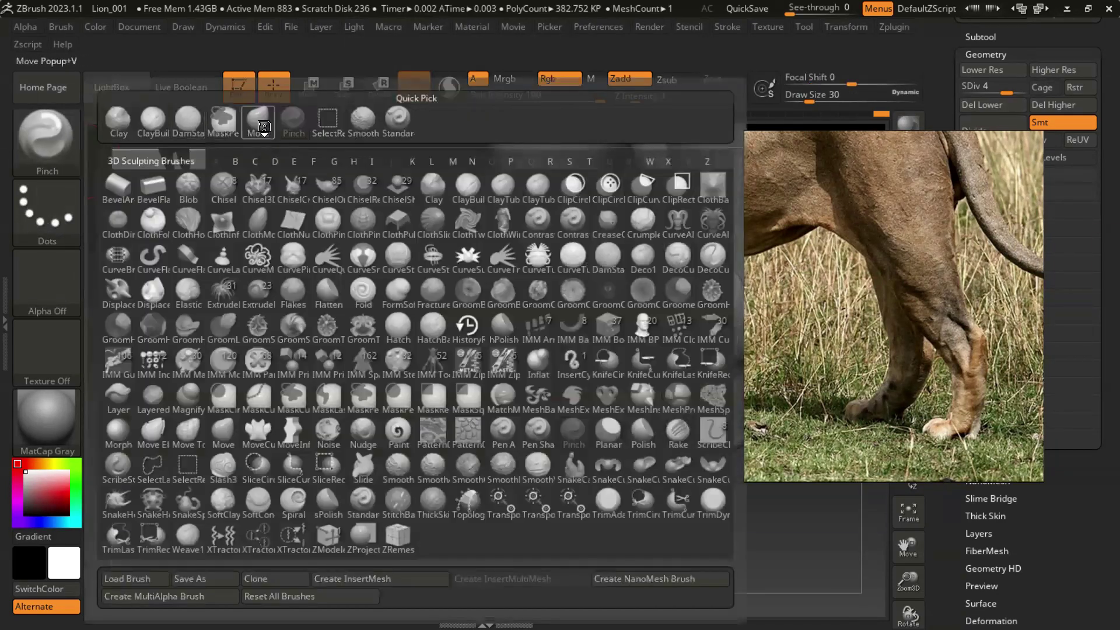
{"action": "key", "text": "v"}
{"action": "left_click_drag", "start_coordinate": [507, 395], "coordinate": [638, 345]}
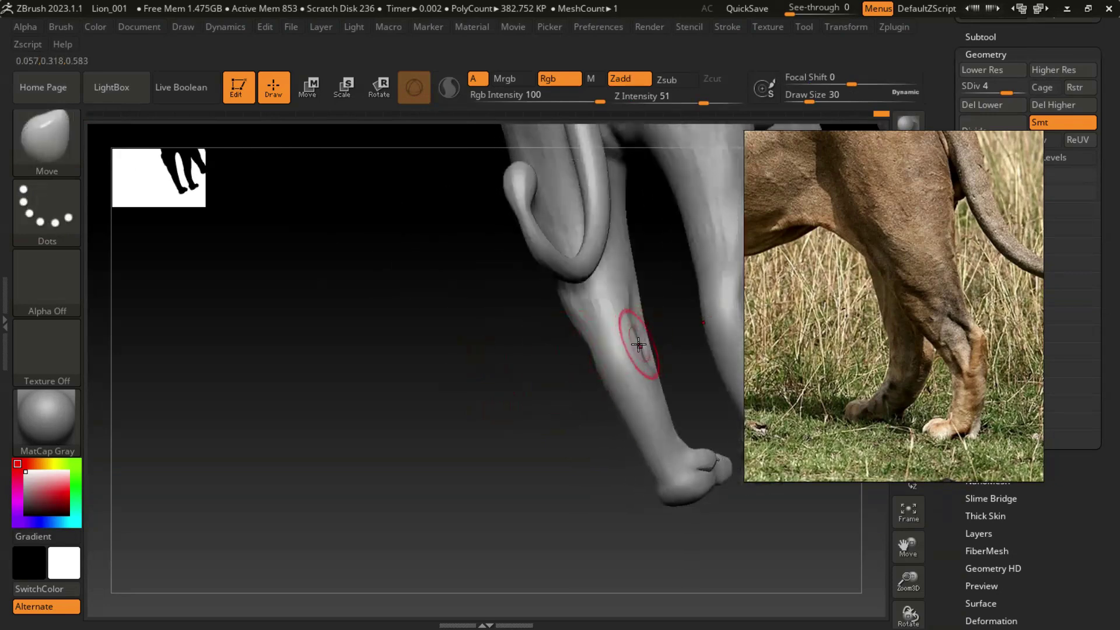
{"action": "mouse_move", "coordinate": [443, 373]}
{"action": "left_mouse_down"}
{"action": "mouse_move", "coordinate": [497, 390]}
{"action": "mouse_move", "coordinate": [604, 362]}
{"action": "mouse_move", "coordinate": [653, 464]}
{"action": "mouse_move", "coordinate": [676, 441]}
{"action": "mouse_move", "coordinate": [420, 438]}
{"action": "left_mouse_up"}
{"action": "mouse_move", "coordinate": [607, 401]}
{"action": "left_mouse_down"}
{"action": "mouse_move", "coordinate": [520, 405]}
{"action": "mouse_move", "coordinate": [579, 400]}
{"action": "left_mouse_up"}
{"action": "left_click_drag", "start_coordinate": [500, 392], "coordinate": [465, 405]}
- Return to the ClayBuildup brush (B, C, B) at Draw Size 18 for hind-leg detail
{"action": "key", "text": "b"}
{"action": "key", "text": "c"}
{"action": "key", "text": "b"}
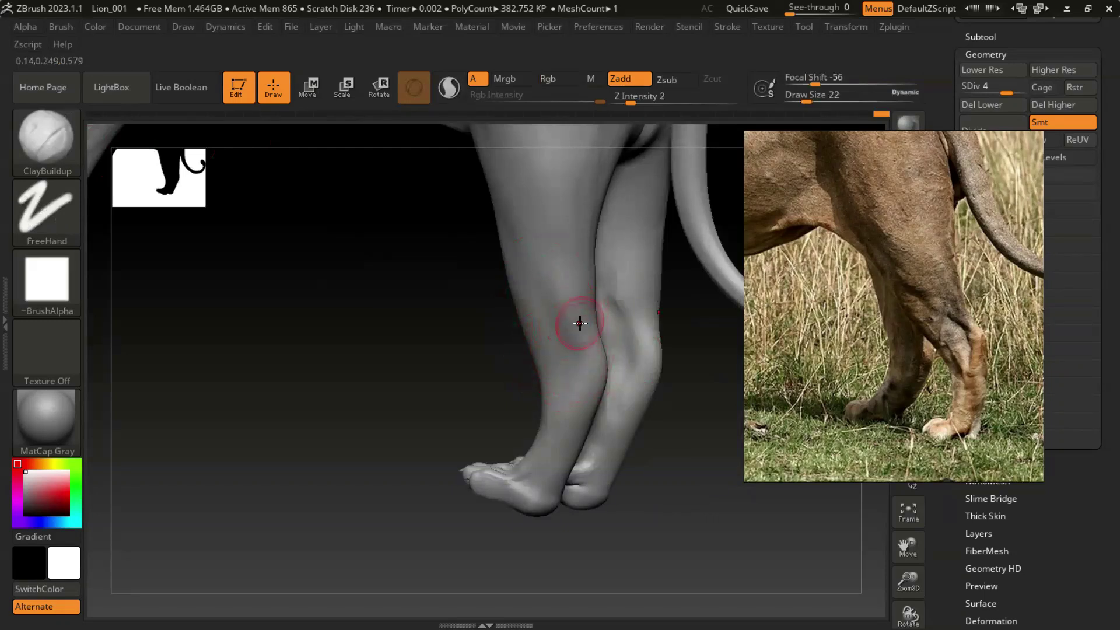
{"action": "mouse_move", "coordinate": [413, 393]}
{"action": "left_mouse_down"}
{"action": "mouse_move", "coordinate": [600, 370]}
{"action": "mouse_move", "coordinate": [645, 442]}
{"action": "mouse_move", "coordinate": [586, 381]}
{"action": "mouse_move", "coordinate": [547, 258]}
{"action": "left_mouse_up"}
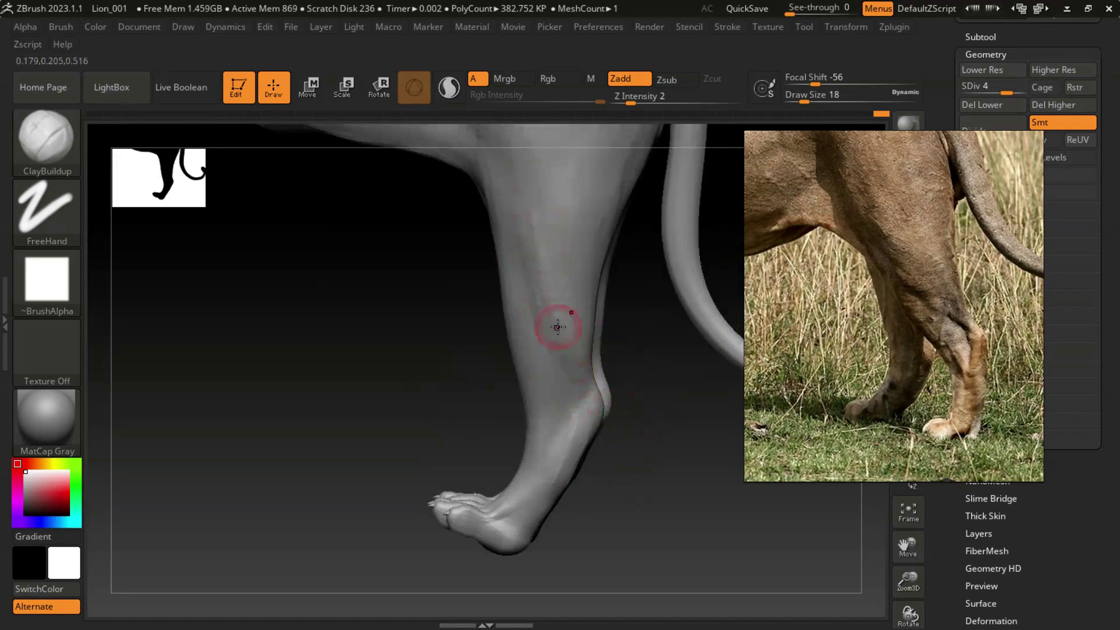
- Smooth the tendon marks along the hind leg and check both paws from low side views
{"action": "left_click_drag", "start_coordinate": [580, 349], "coordinate": [562, 257], "text": "shift"}
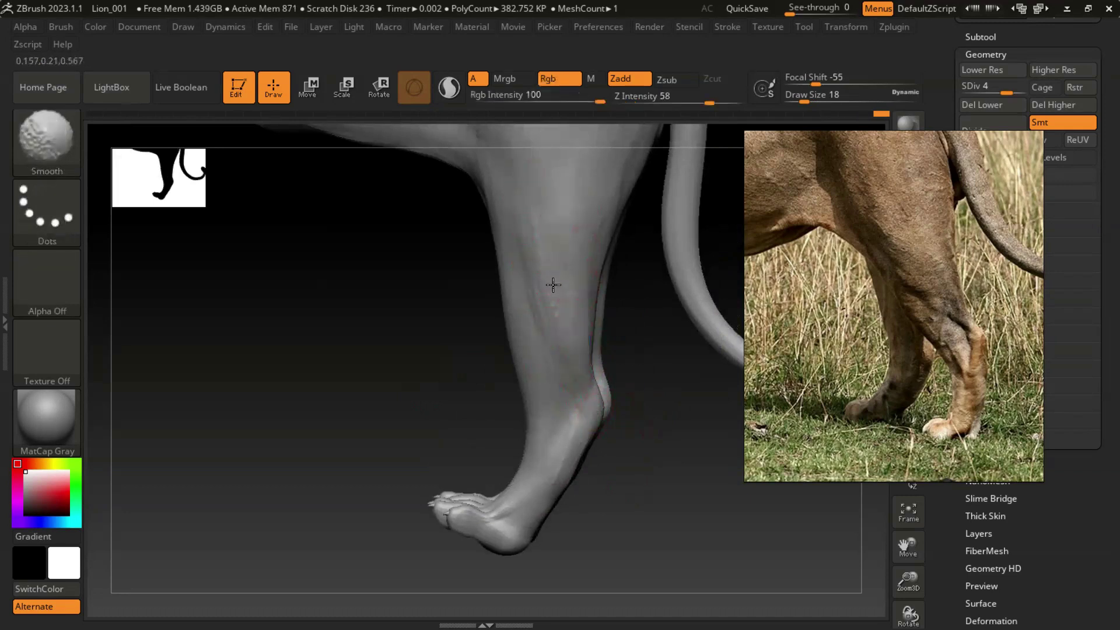
{"action": "mouse_move", "coordinate": [578, 325]}
{"action": "left_mouse_down", "text": "shift"}
{"action": "mouse_move", "coordinate": [587, 435]}
{"action": "mouse_move", "coordinate": [639, 371]}
{"action": "left_mouse_up", "text": "shift"}
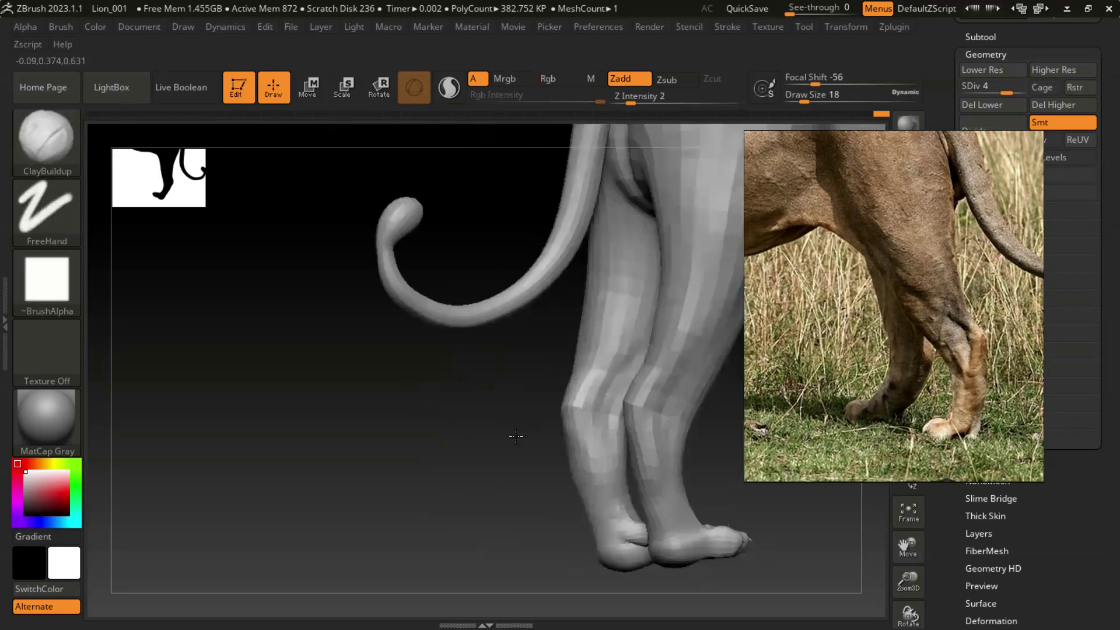
{"action": "left_click_drag", "start_coordinate": [483, 480], "coordinate": [604, 451]}
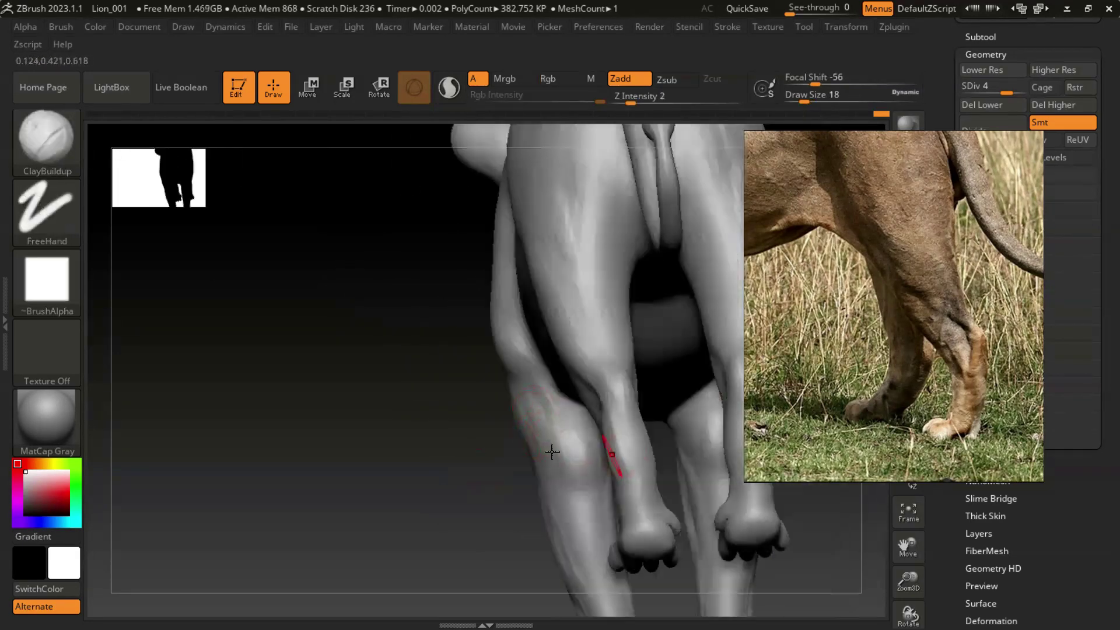
{"action": "left_click_drag", "start_coordinate": [503, 465], "coordinate": [619, 439]}
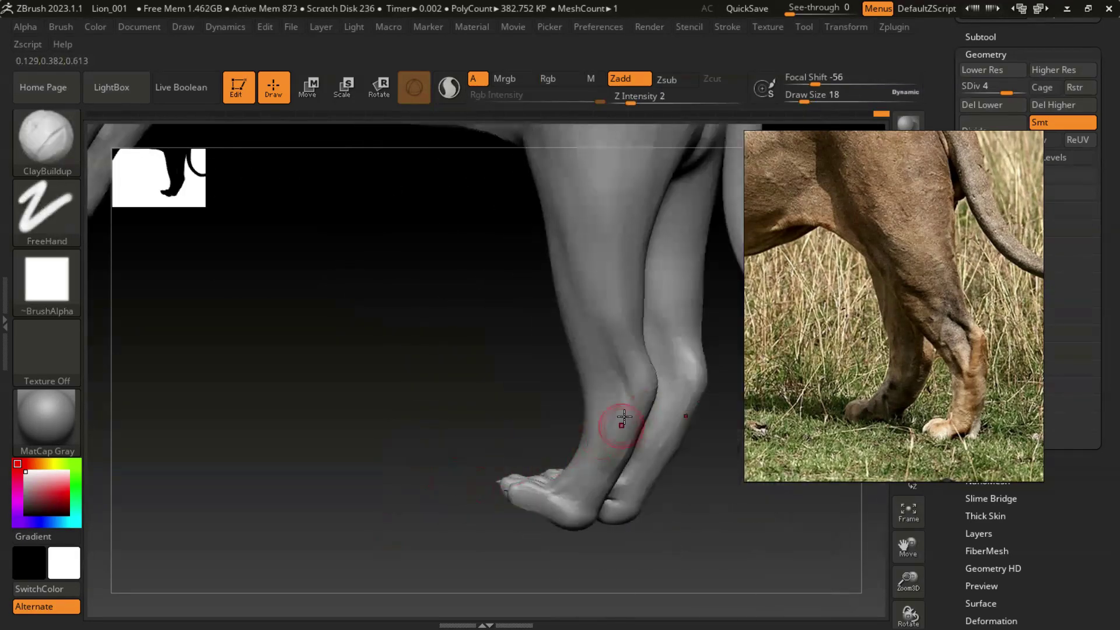
{"action": "mouse_move", "coordinate": [513, 403]}
{"action": "left_mouse_down", "text": "shift"}
{"action": "mouse_move", "coordinate": [404, 400]}
{"action": "mouse_move", "coordinate": [324, 370]}
{"action": "mouse_move", "coordinate": [721, 444]}
{"action": "left_mouse_up", "text": "shift"}
- Shift-smooth the hind-leg hock and thigh muscles, checking rear, side and foreleg views
{"action": "key", "text": "shift"}
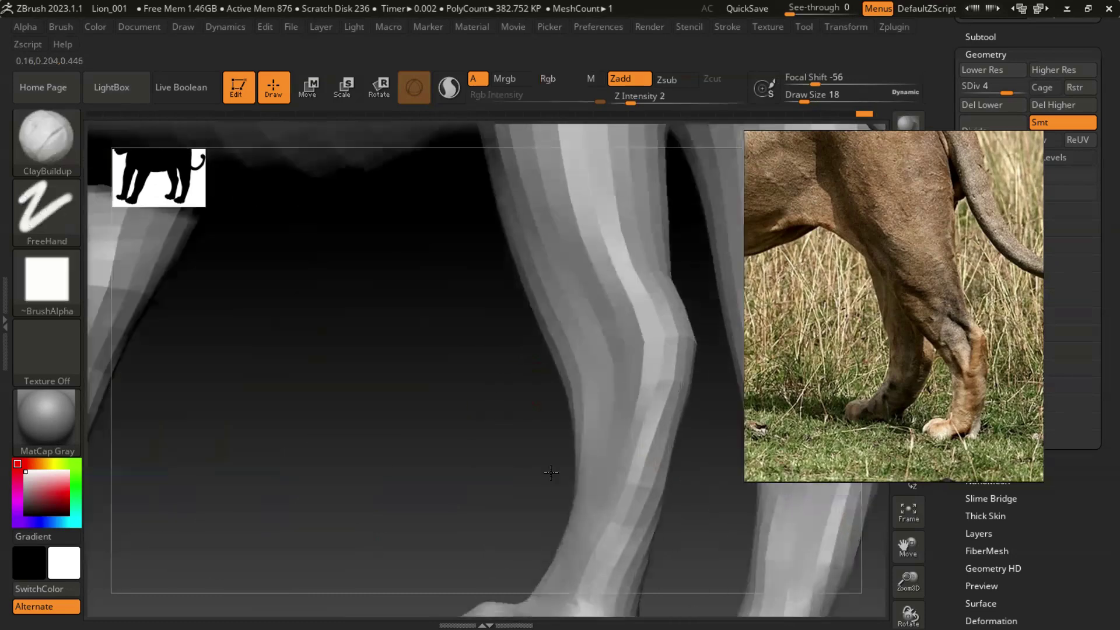
{"action": "mouse_move", "coordinate": [548, 474]}
{"action": "left_mouse_down"}
{"action": "mouse_move", "coordinate": [555, 453]}
{"action": "mouse_move", "coordinate": [512, 465]}
{"action": "mouse_move", "coordinate": [478, 447]}
{"action": "mouse_move", "coordinate": [467, 462]}
{"action": "mouse_move", "coordinate": [492, 498]}
{"action": "mouse_move", "coordinate": [493, 471]}
{"action": "mouse_move", "coordinate": [629, 336]}
{"action": "left_mouse_up"}
{"action": "mouse_move", "coordinate": [538, 428]}
{"action": "left_mouse_down"}
{"action": "mouse_move", "coordinate": [690, 452]}
{"action": "mouse_move", "coordinate": [592, 406]}
{"action": "left_mouse_up"}
{"action": "mouse_move", "coordinate": [673, 425]}
{"action": "left_mouse_down"}
{"action": "mouse_move", "coordinate": [675, 480]}
{"action": "mouse_move", "coordinate": [636, 375]}
{"action": "left_mouse_up"}
{"action": "mouse_move", "coordinate": [632, 432]}
{"action": "left_mouse_down"}
{"action": "mouse_move", "coordinate": [698, 325]}
{"action": "mouse_move", "coordinate": [647, 430]}
{"action": "left_mouse_up"}
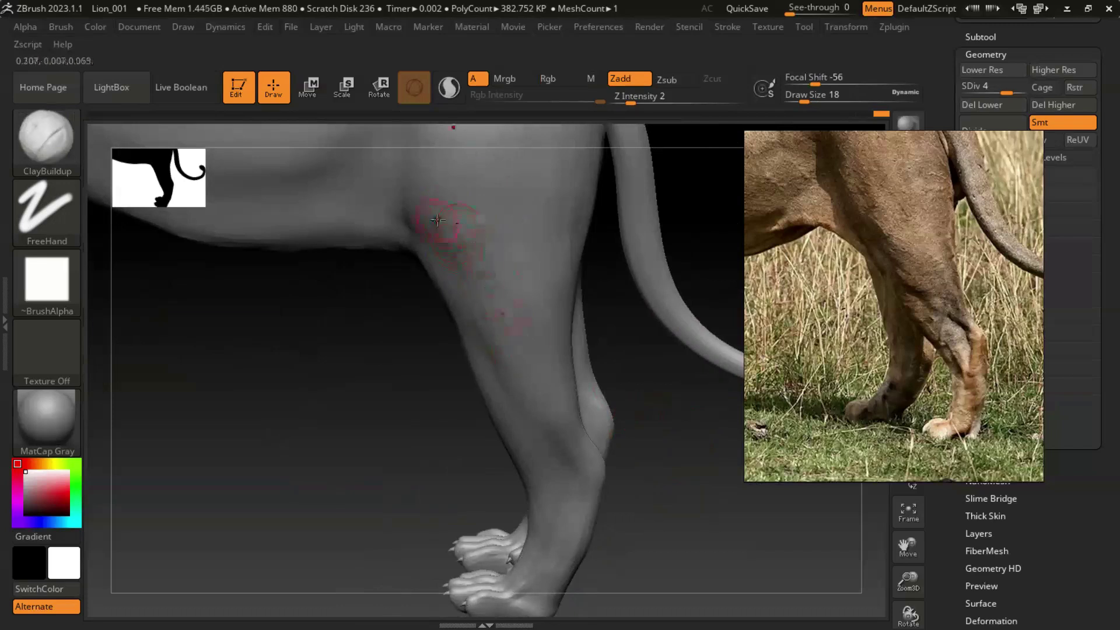
{"action": "key", "text": "shift"}
{"action": "mouse_move", "coordinate": [506, 325]}
{"action": "left_mouse_down"}
{"action": "mouse_move", "coordinate": [445, 338]}
{"action": "mouse_move", "coordinate": [517, 315]}
{"action": "left_mouse_up"}
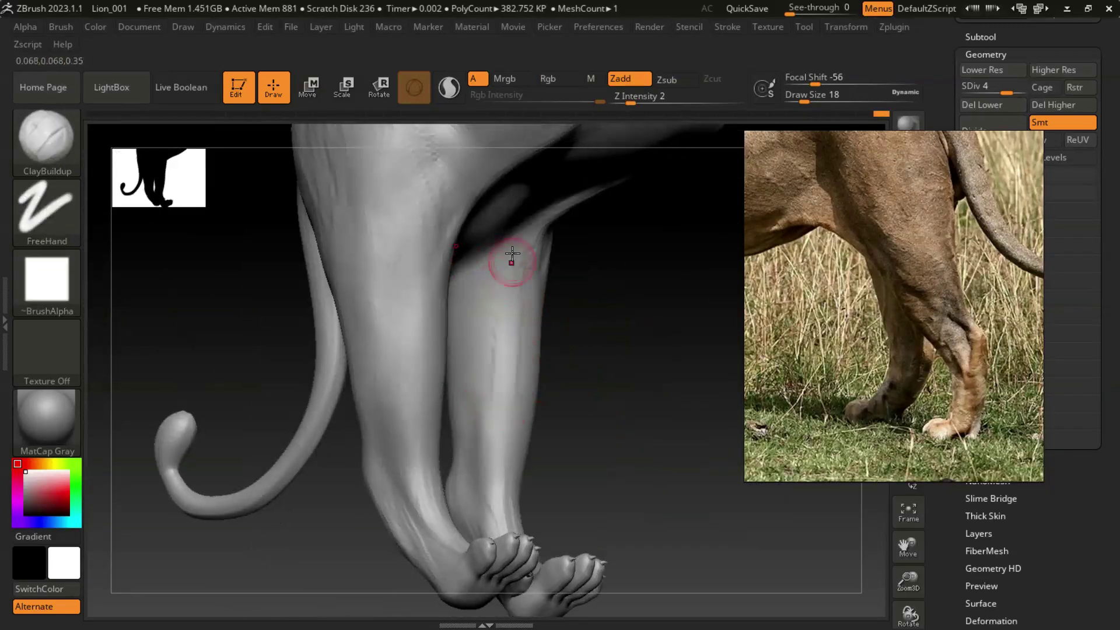
{"action": "mouse_move", "coordinate": [505, 330]}
{"action": "left_mouse_down"}
{"action": "mouse_move", "coordinate": [630, 438]}
{"action": "mouse_move", "coordinate": [560, 300]}
{"action": "left_mouse_up"}
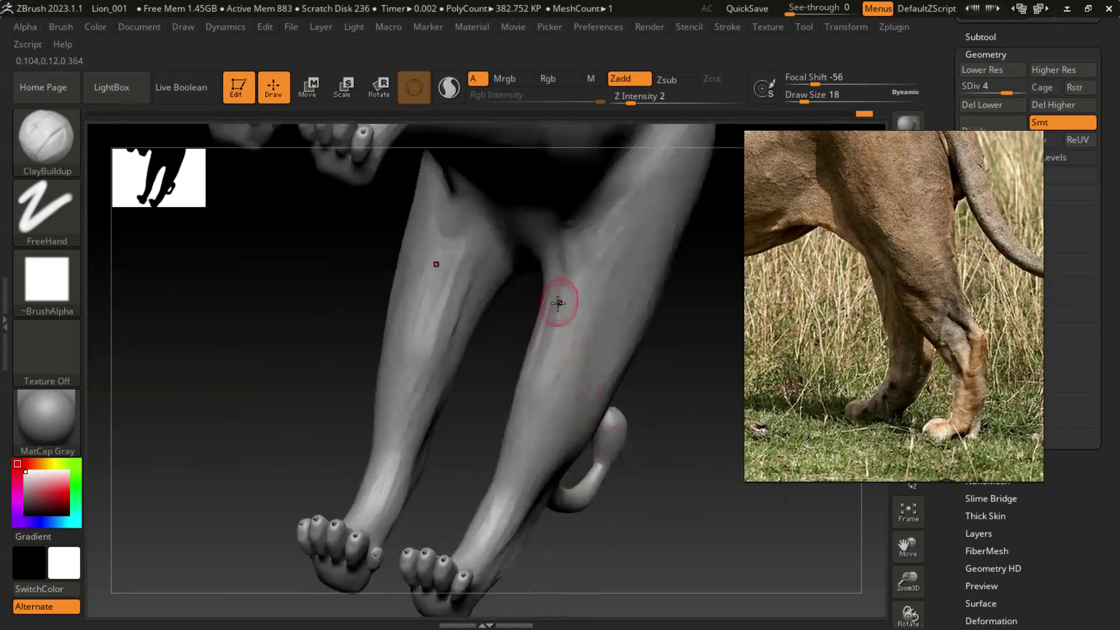
{"action": "key", "text": "shift"}
{"action": "mouse_move", "coordinate": [526, 455]}
{"action": "left_mouse_down"}
{"action": "mouse_move", "coordinate": [663, 438]}
{"action": "mouse_move", "coordinate": [455, 388]}
{"action": "mouse_move", "coordinate": [354, 296]}
{"action": "mouse_move", "coordinate": [492, 442]}
{"action": "mouse_move", "coordinate": [487, 417]}
{"action": "mouse_move", "coordinate": [539, 441]}
{"action": "mouse_move", "coordinate": [514, 479]}
{"action": "mouse_move", "coordinate": [508, 518]}
{"action": "mouse_move", "coordinate": [500, 484]}
{"action": "mouse_move", "coordinate": [539, 490]}
{"action": "left_mouse_up"}
{"action": "key", "text": "f"}
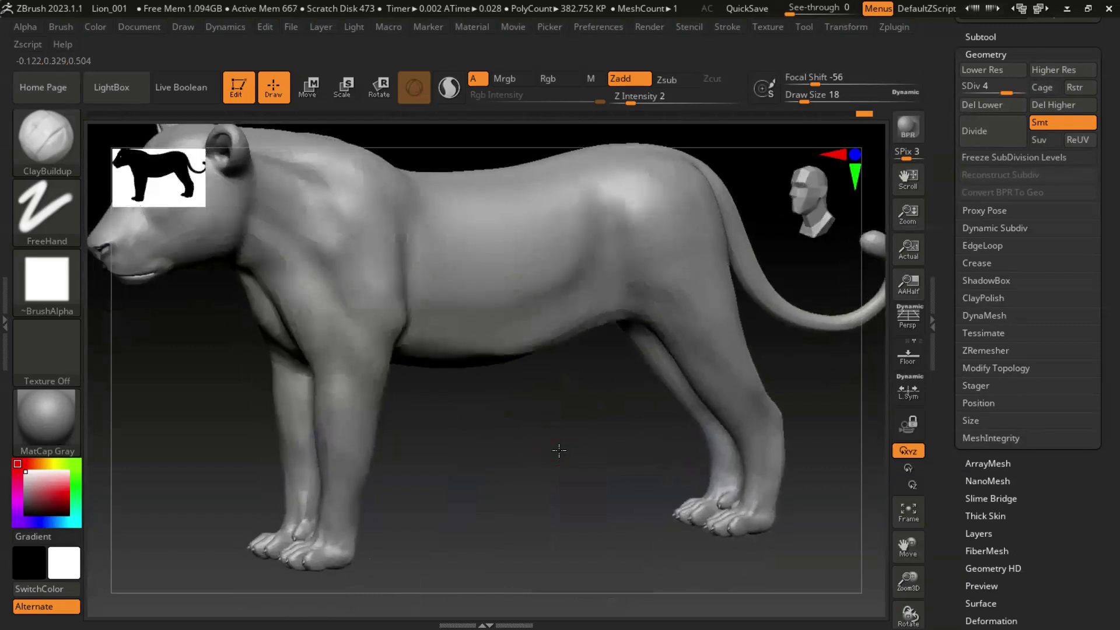
- Frame the whole Lion_001 sculpt with F and orbit to a three-quarter front view
{"action": "key", "text": "f"}
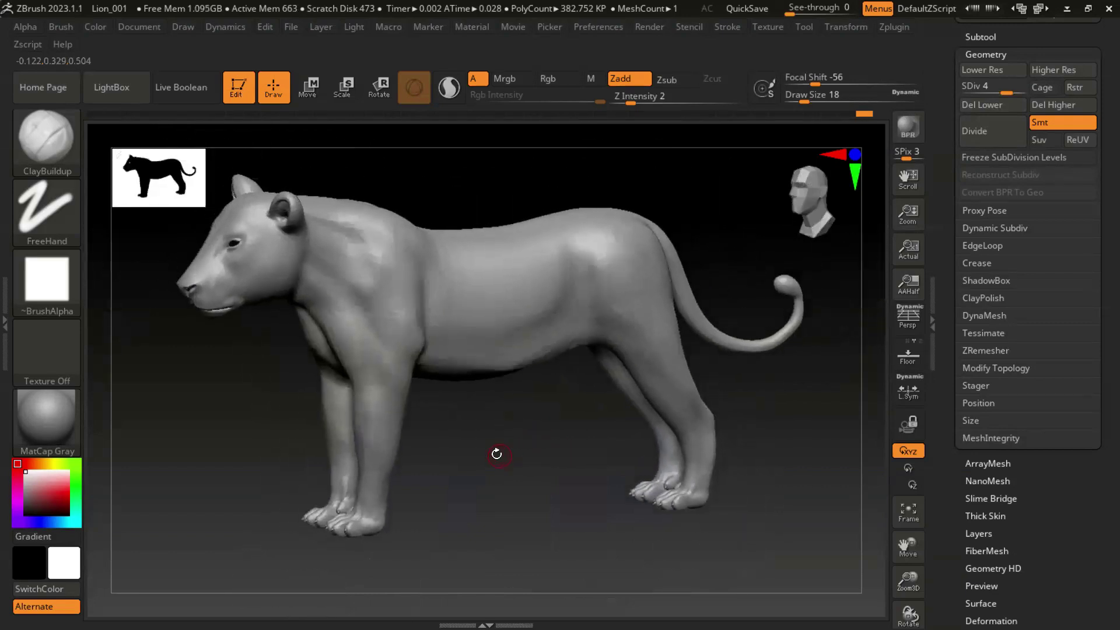